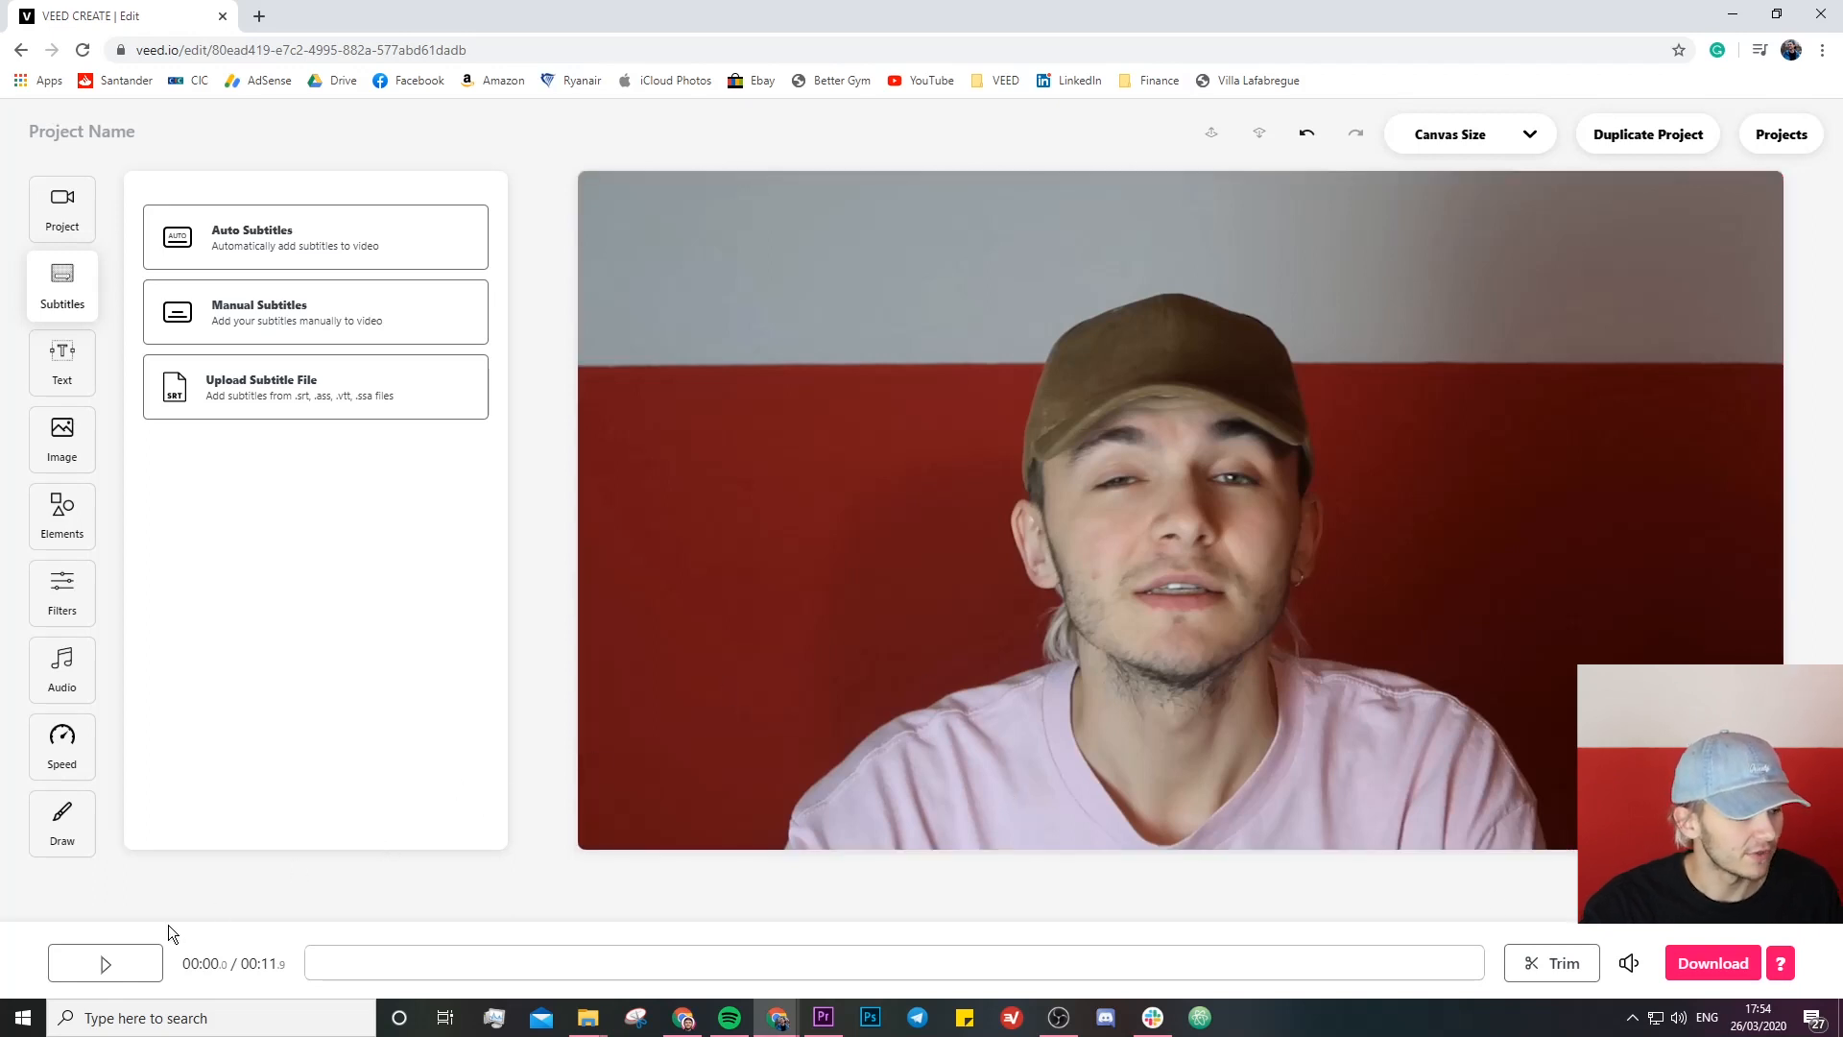
- Preview the opening of the video, and generate automatic subtitles with English (United States) as the language to detect
{"action": "left_click", "coordinate": [130, 962]}
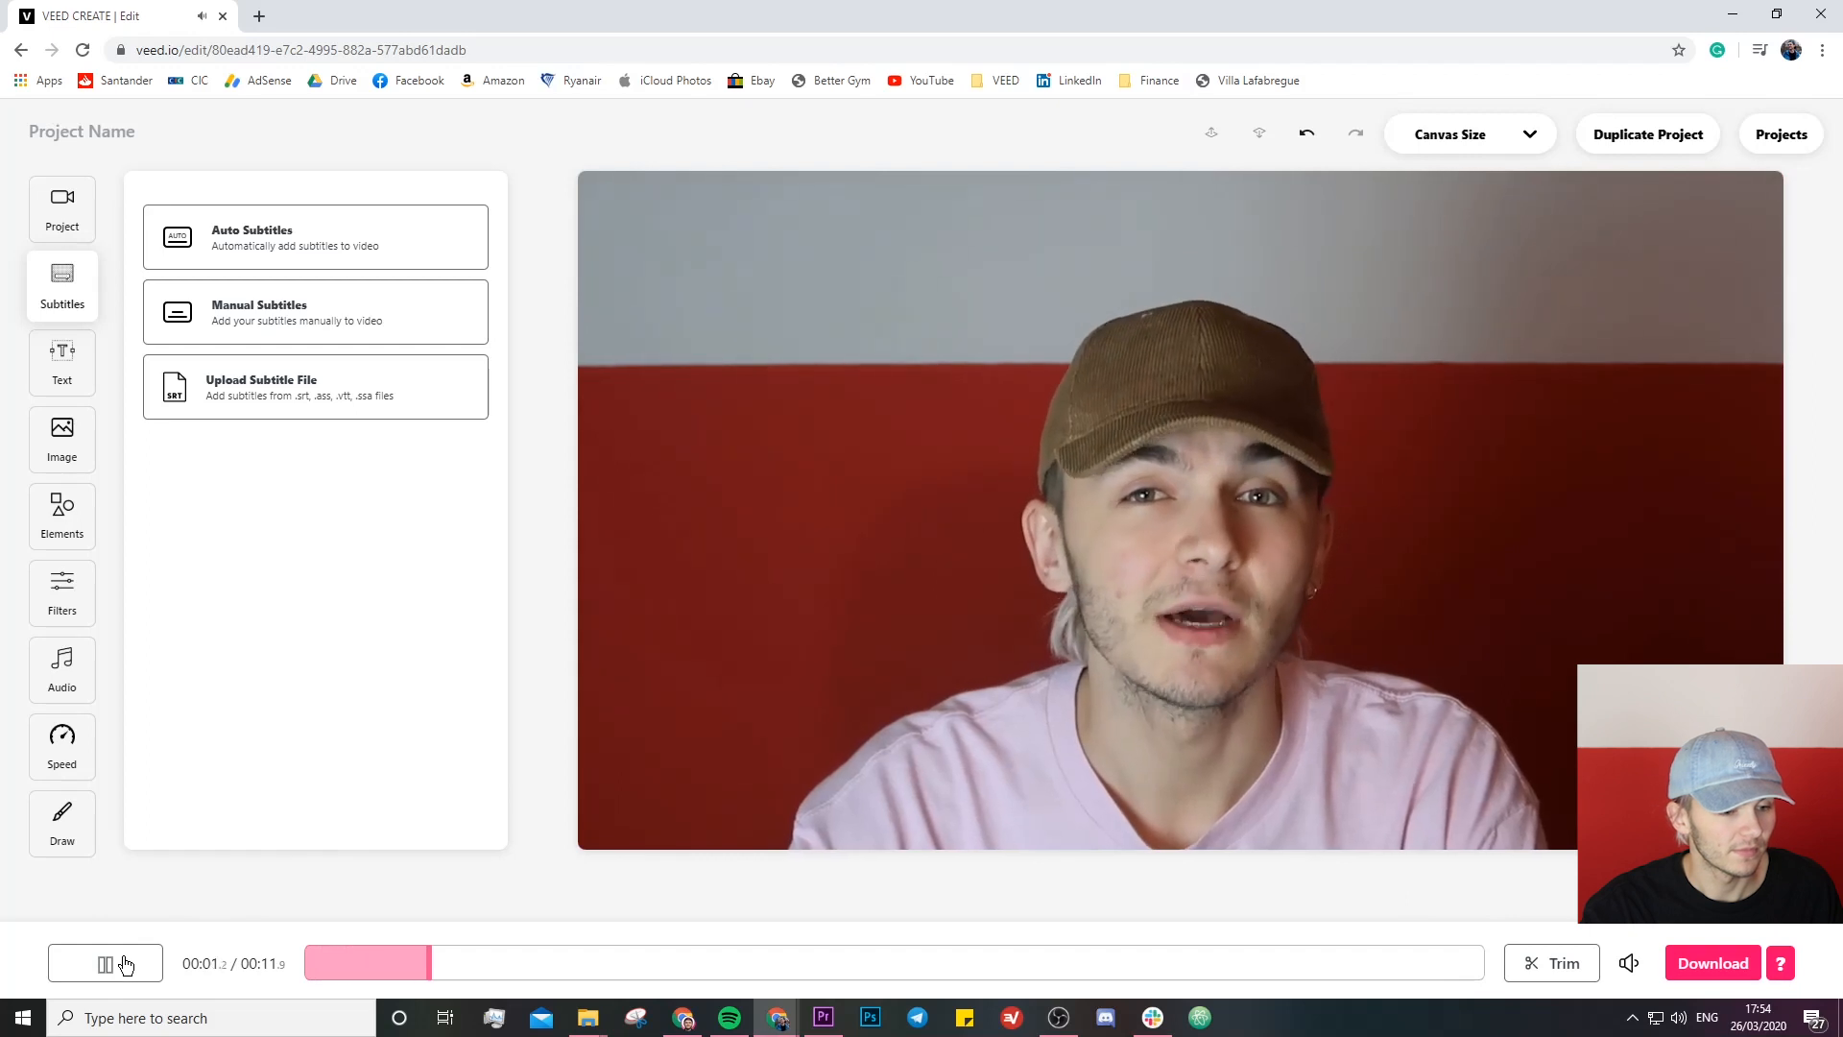
{"action": "left_click", "coordinate": [124, 963]}
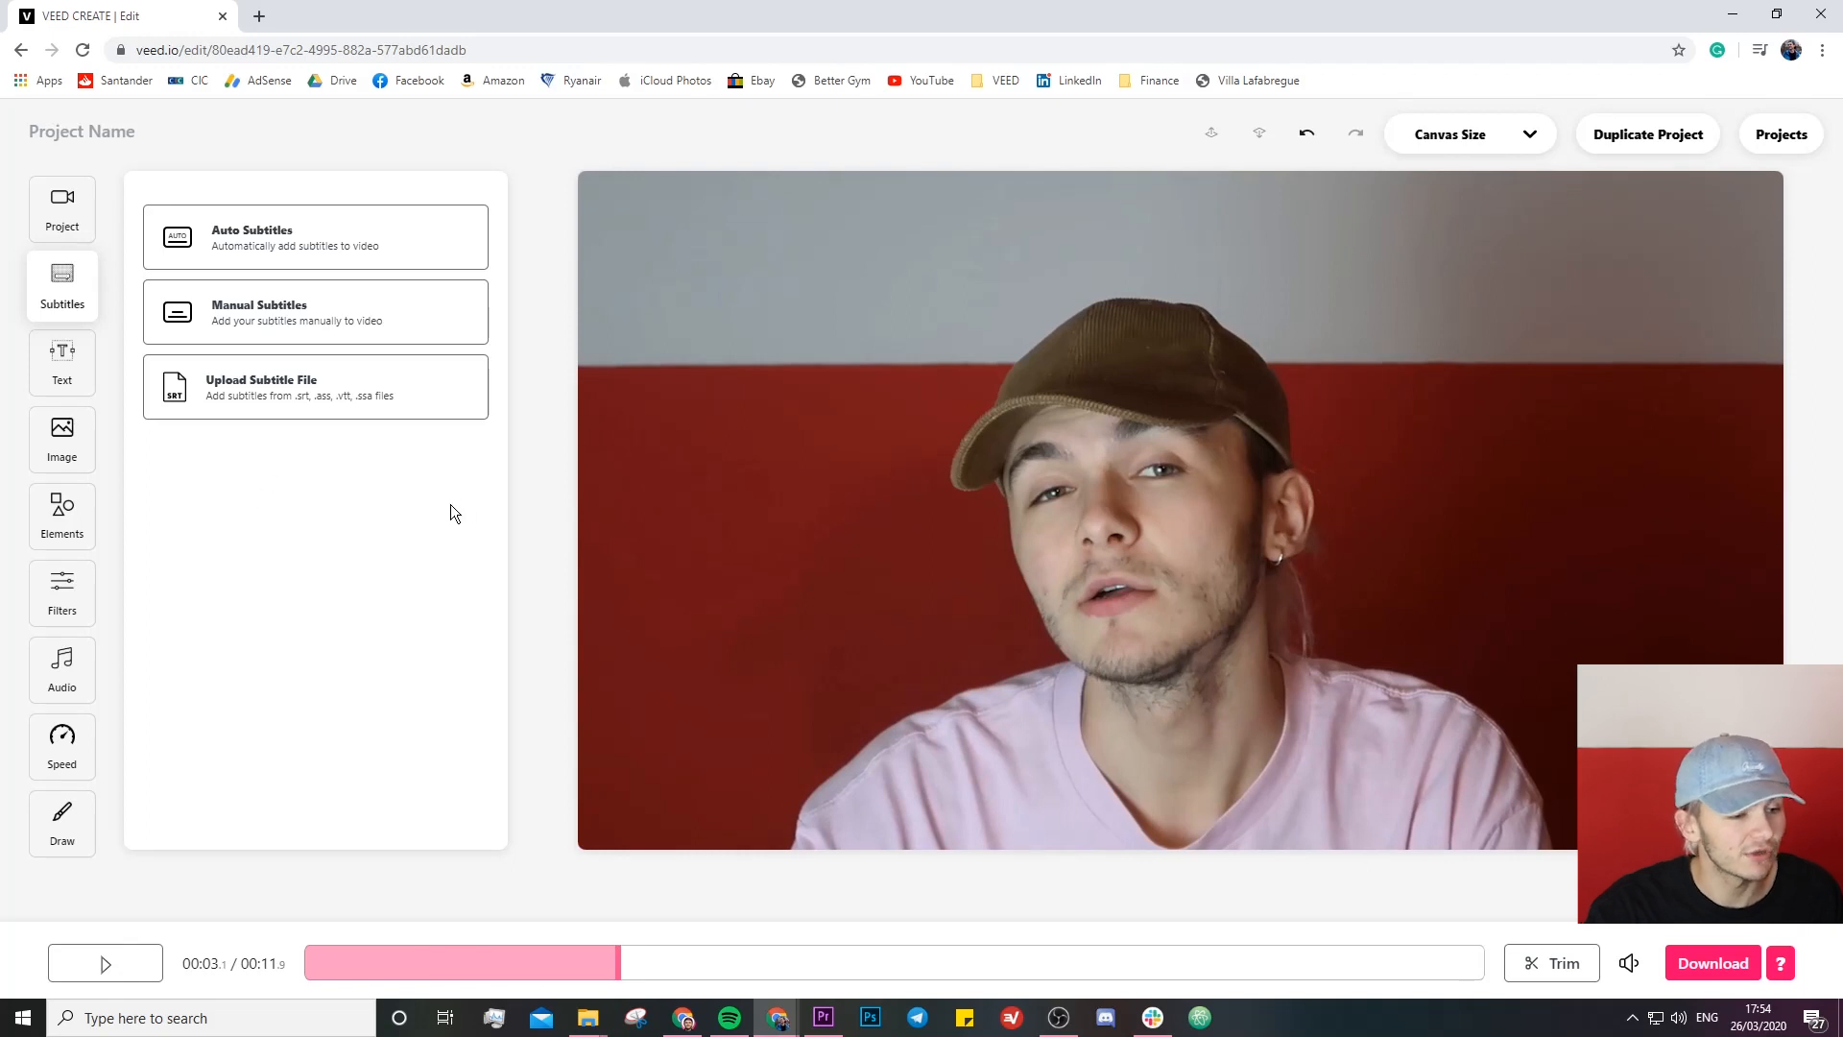
{"action": "left_click", "coordinate": [281, 256]}
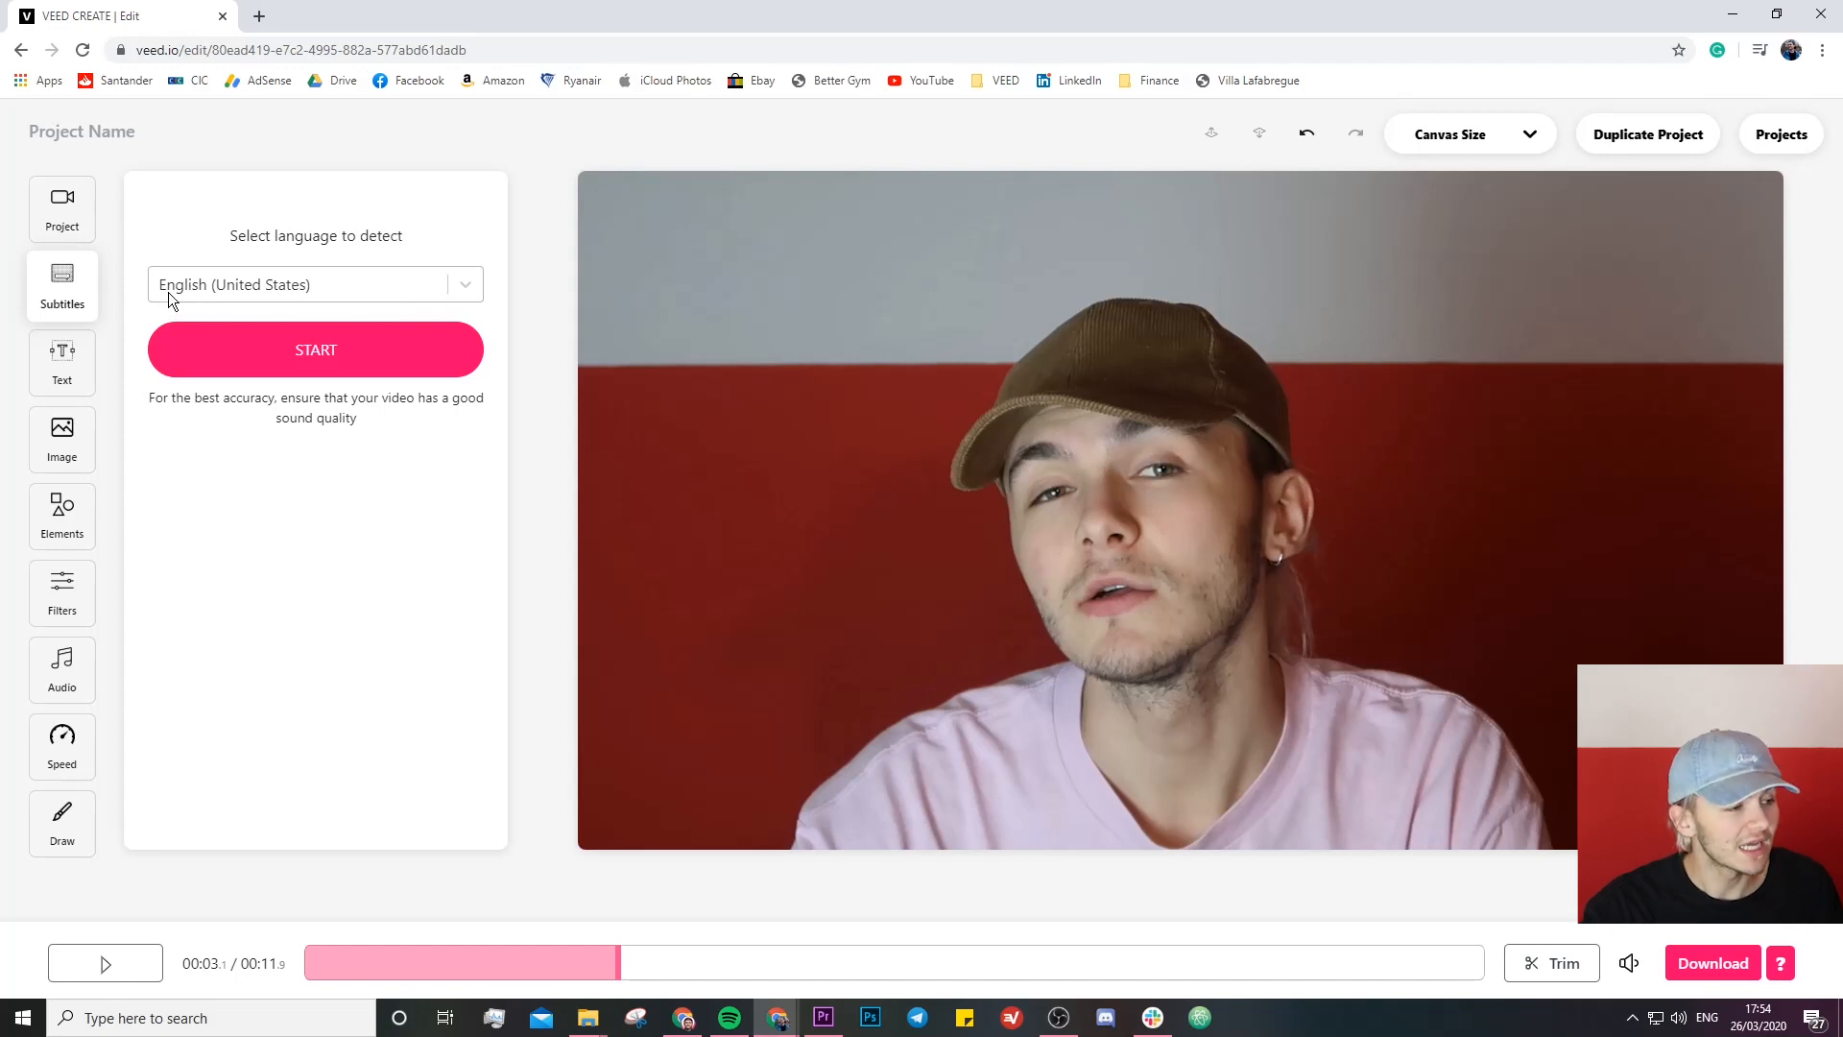
{"action": "left_click", "coordinate": [328, 363]}
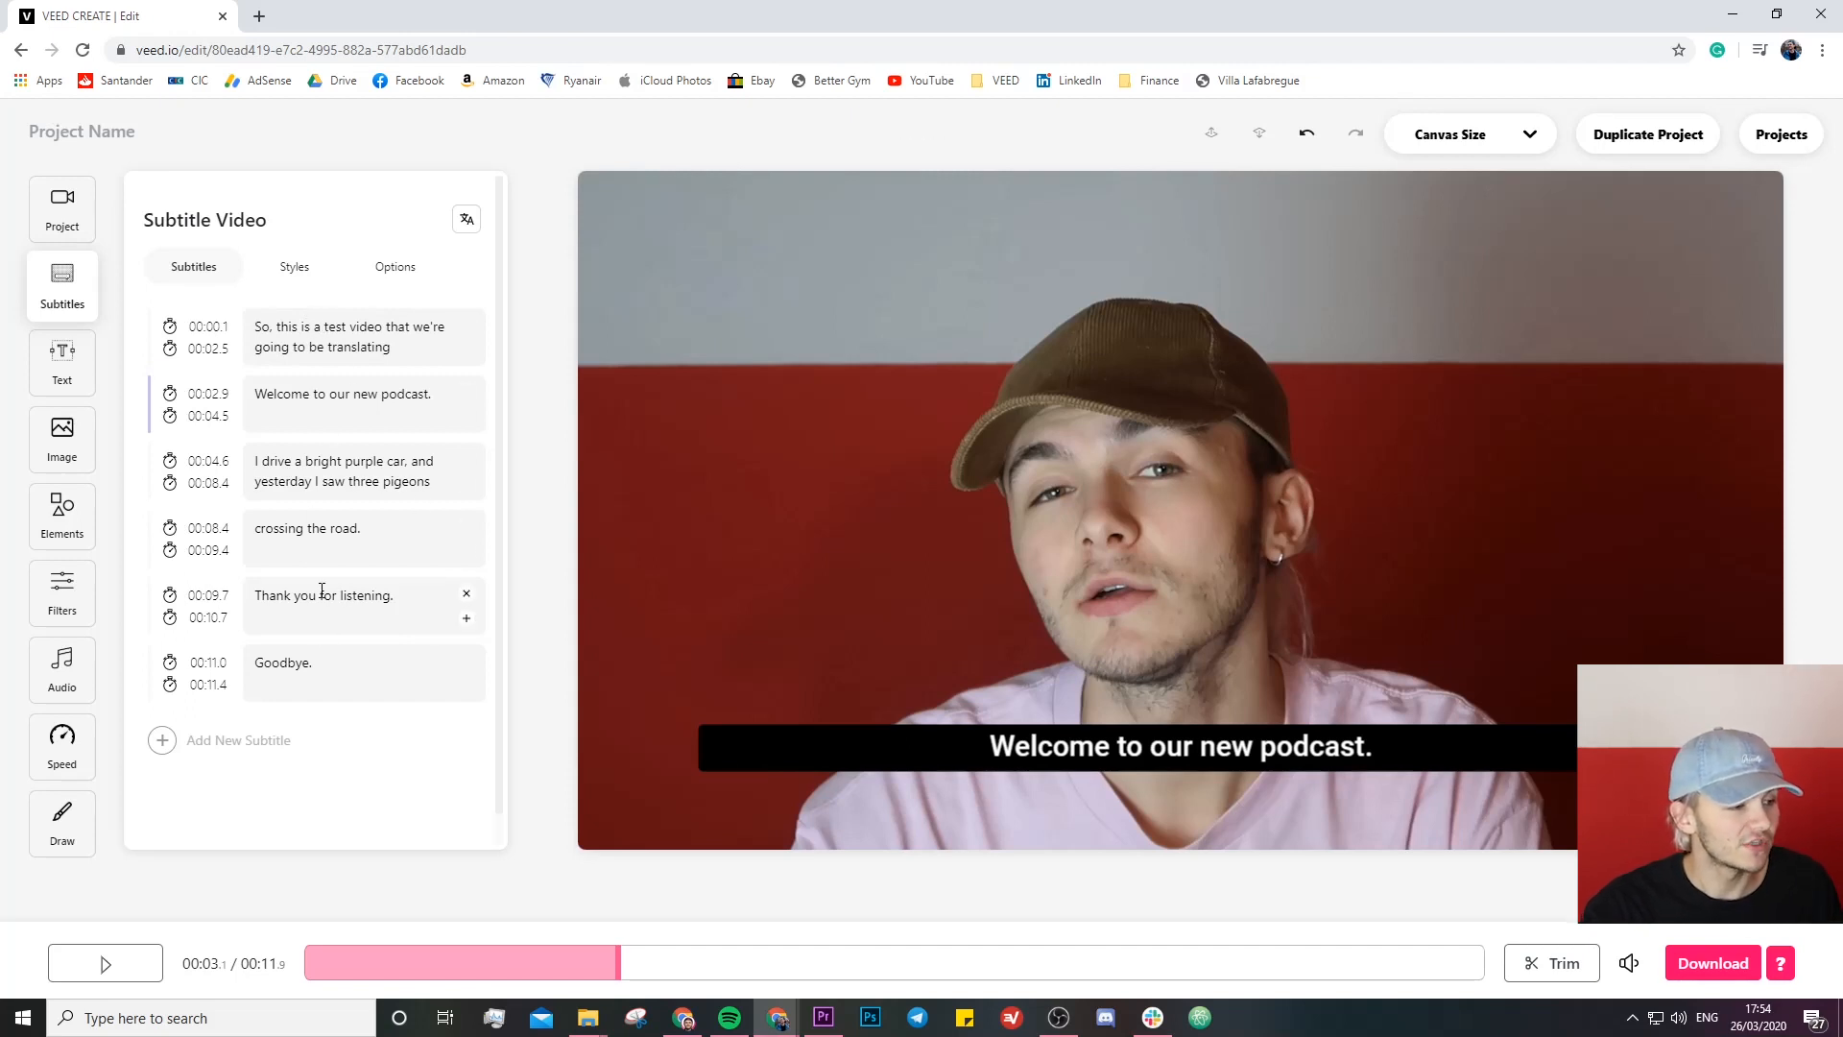
- Play the video from the first subtitle line to check the generated subtitles against the speech
{"action": "left_click", "coordinate": [289, 331]}
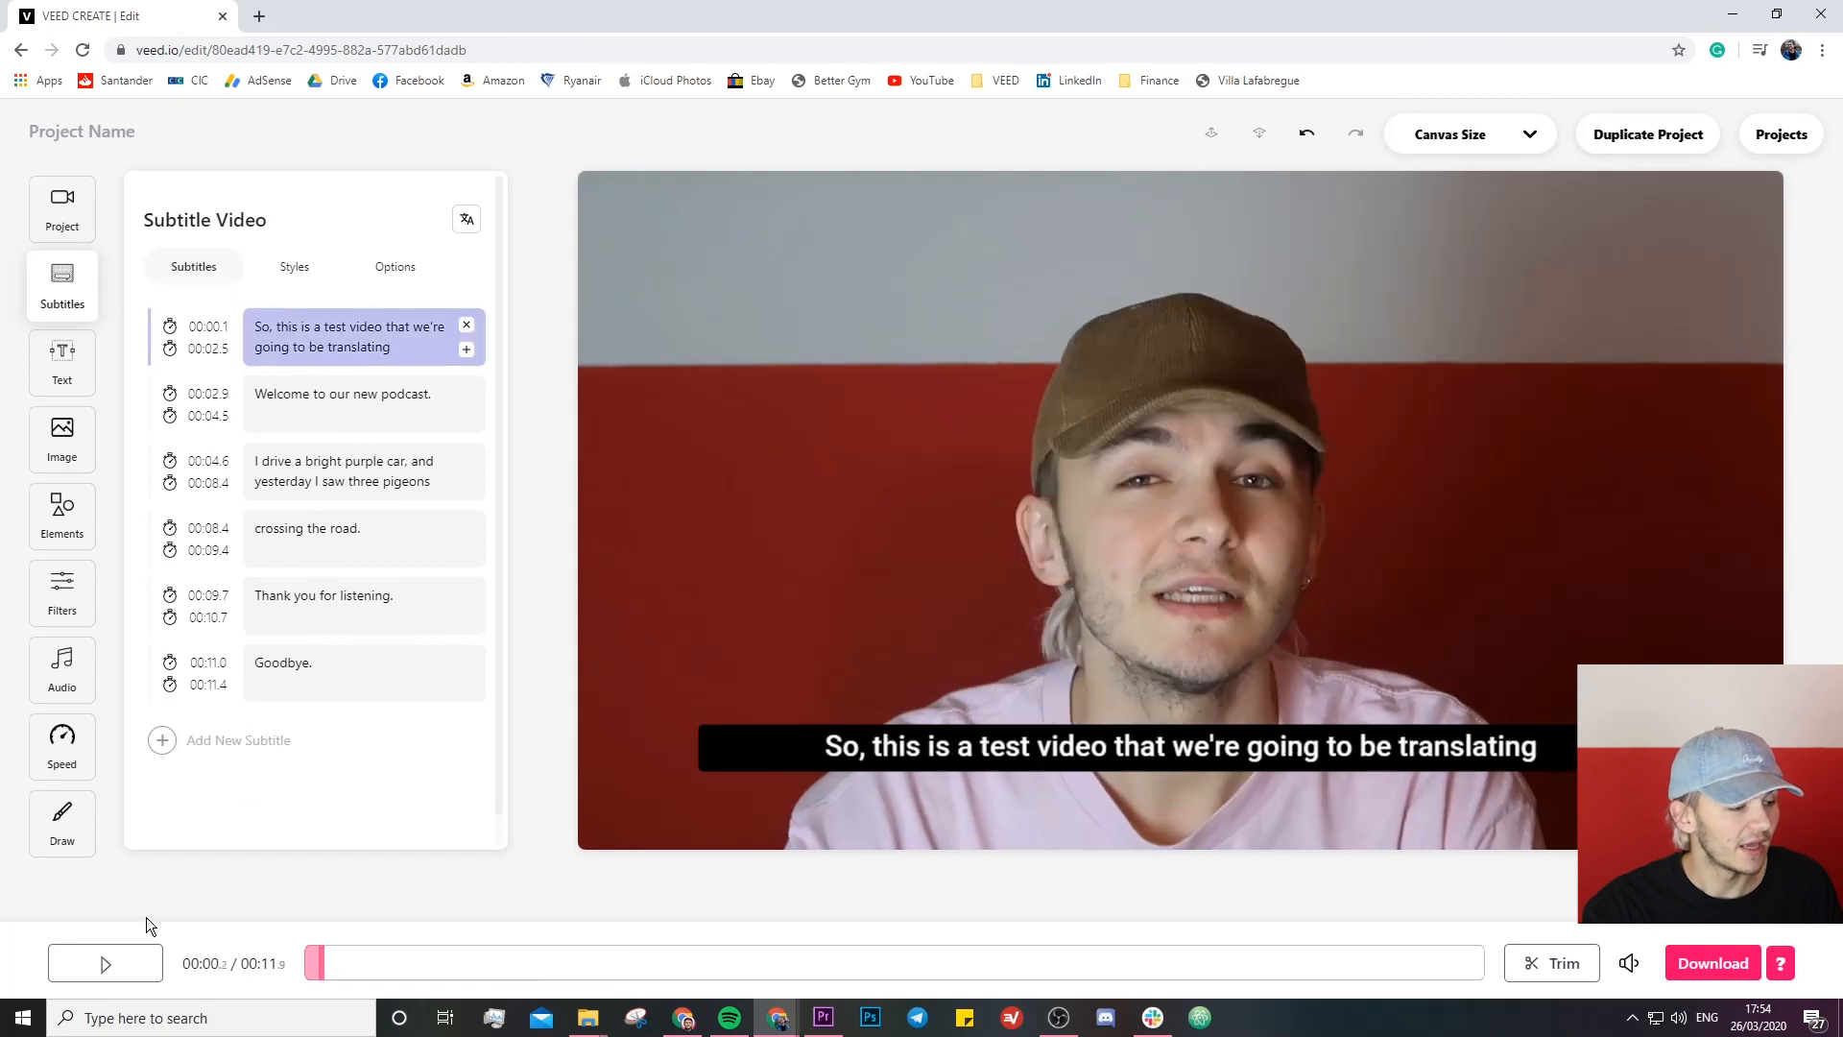
{"action": "left_click", "coordinate": [121, 961]}
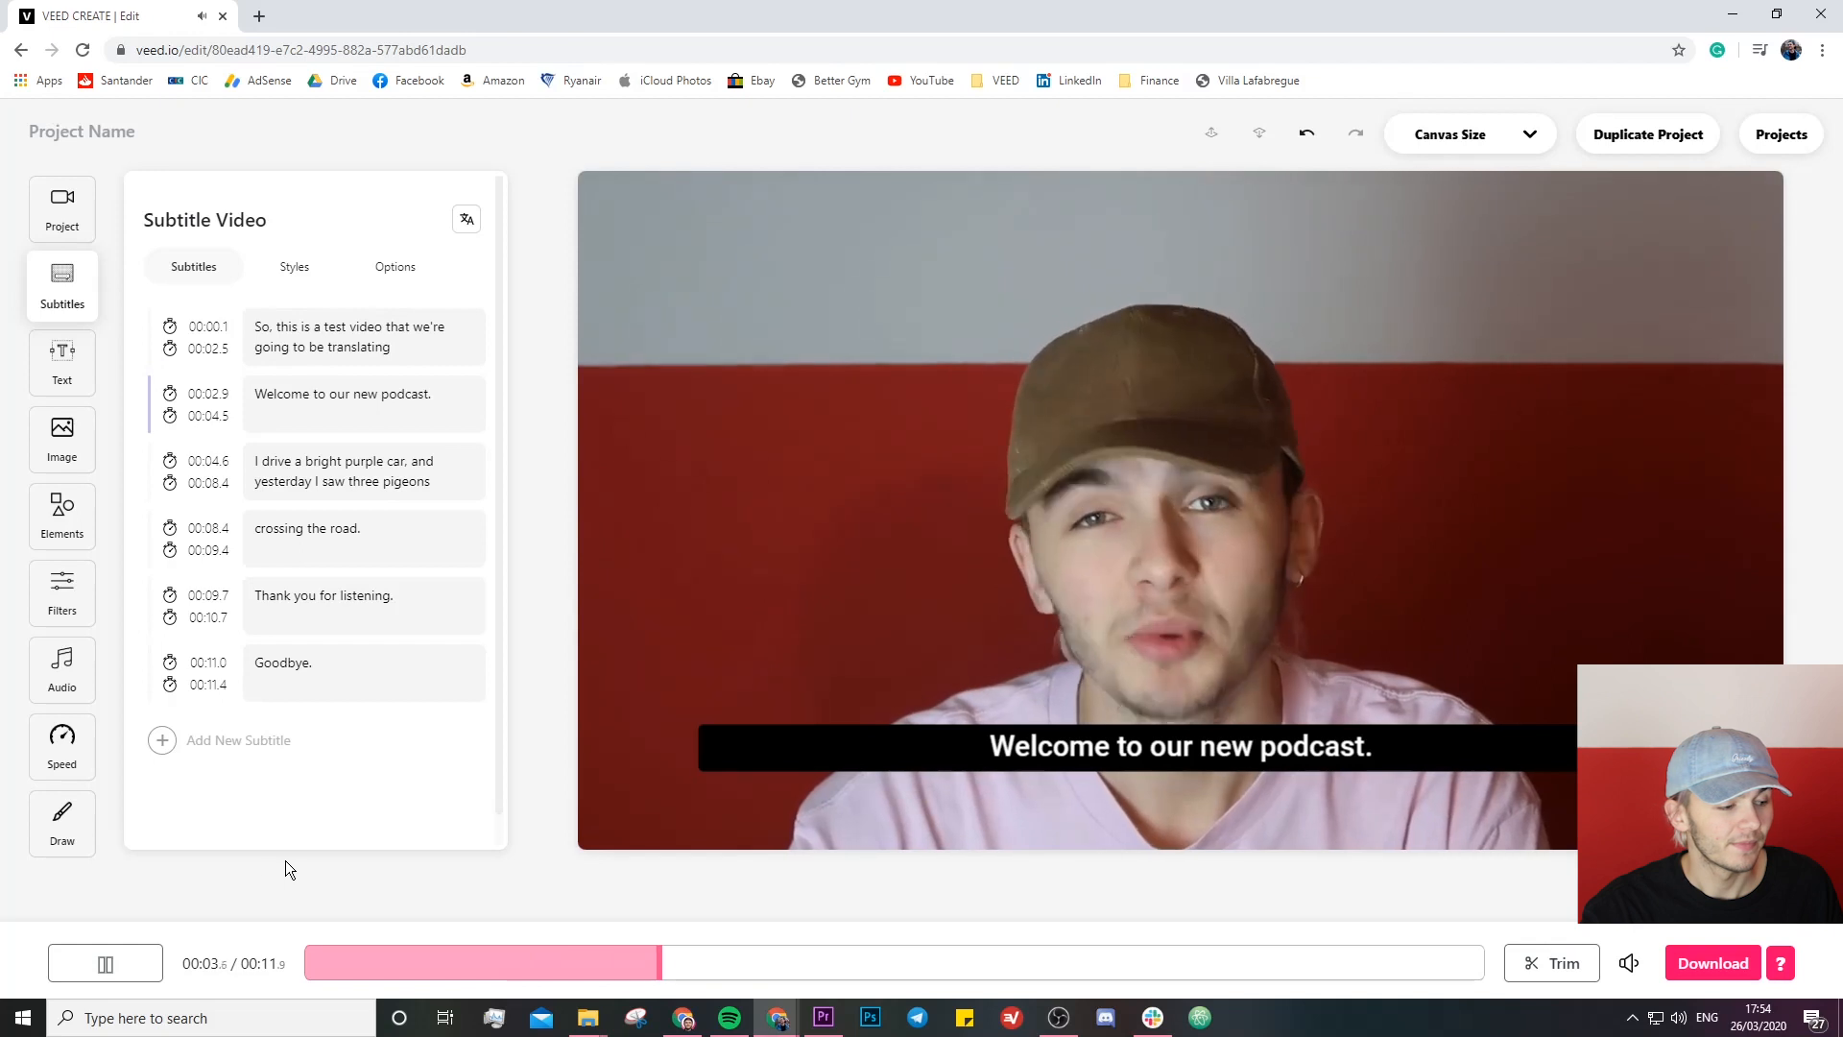
{"action": "left_click", "coordinate": [142, 963]}
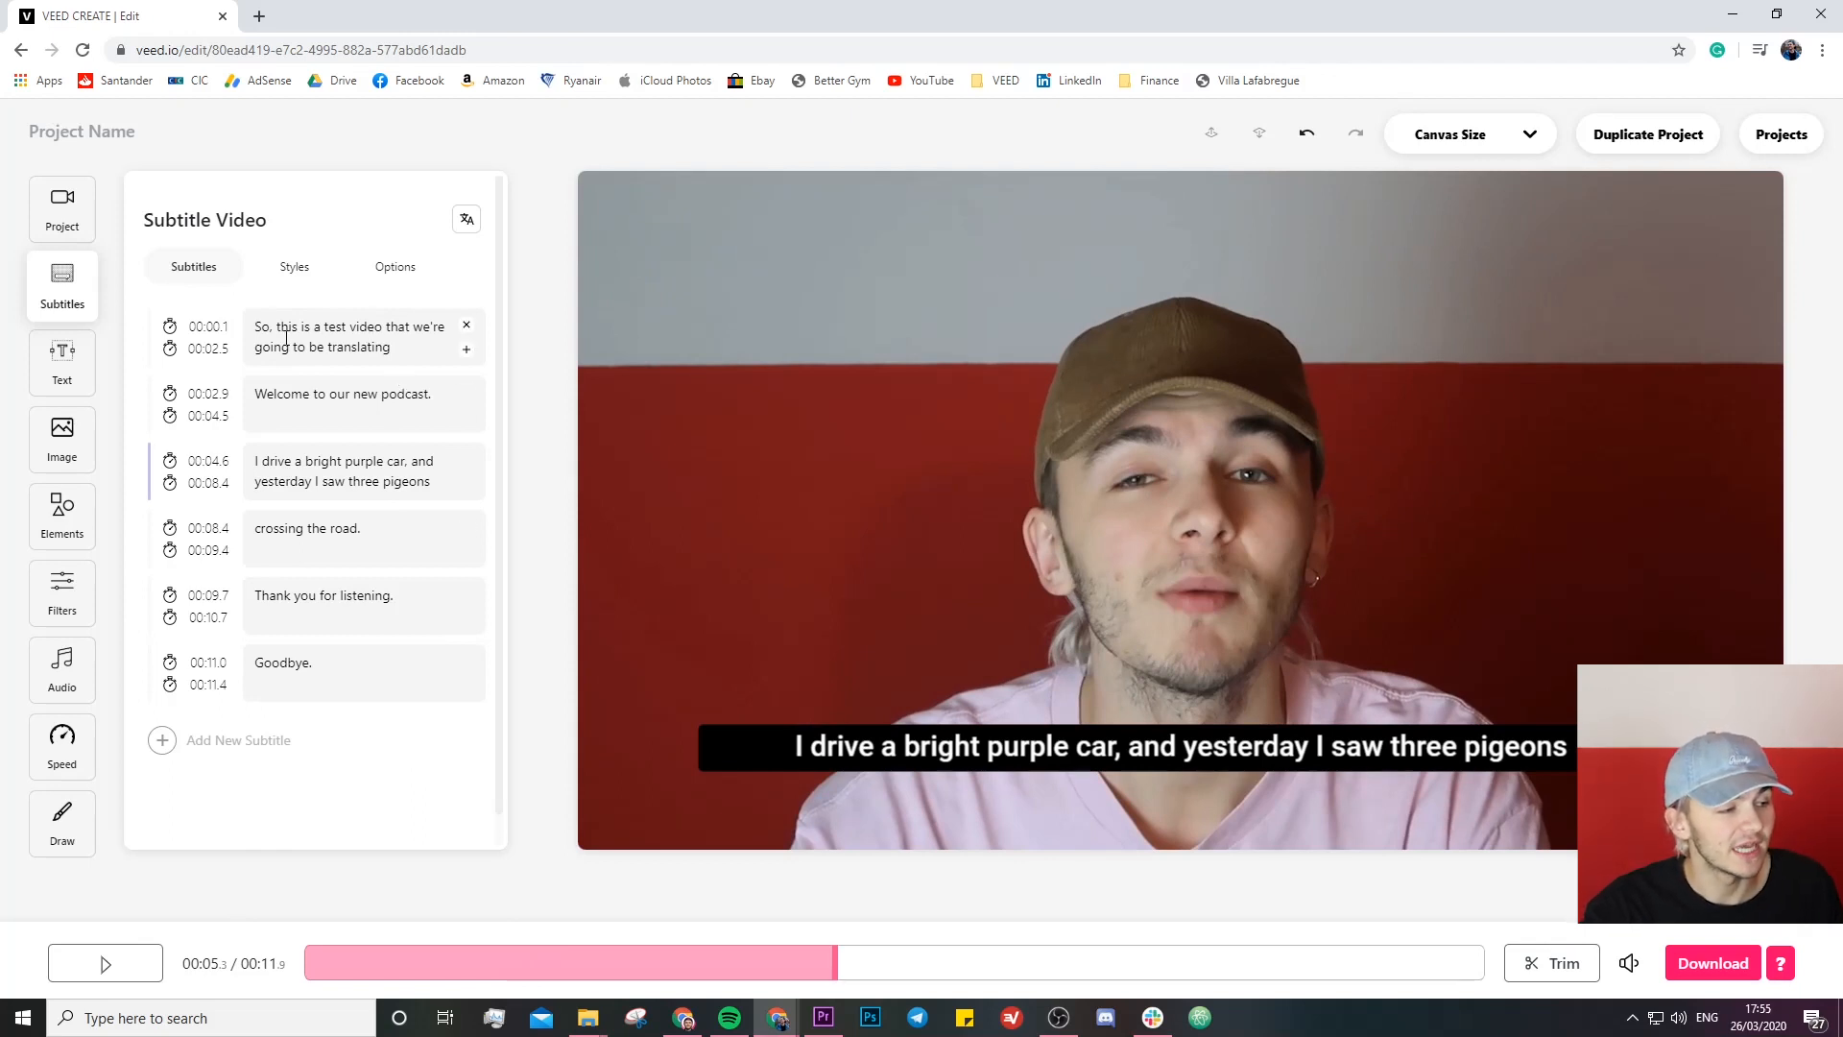
- Correct the second subtitle line to read "Welcome to my new podcast."
{"action": "left_click", "coordinate": [326, 394]}
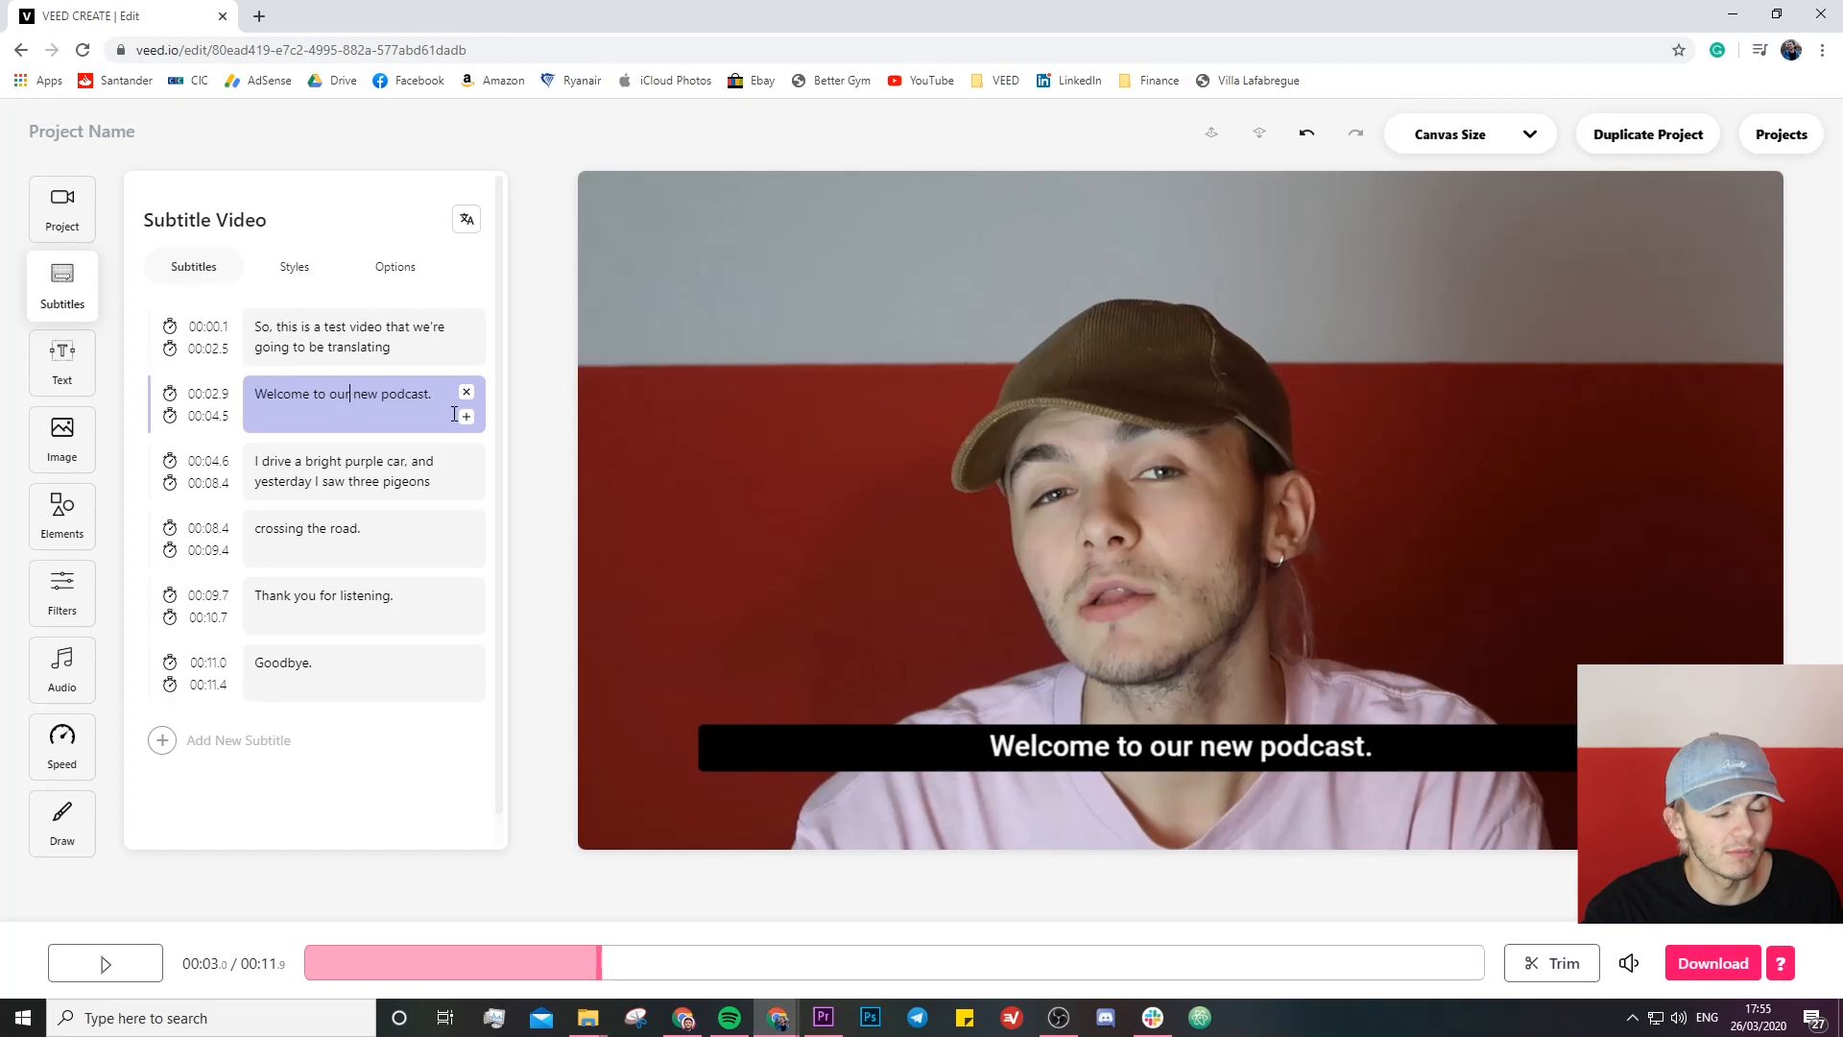
{"action": "key", "text": "BackSpace"}
{"action": "key", "text": "BackSpace"}
{"action": "key", "text": "BackSpace"}
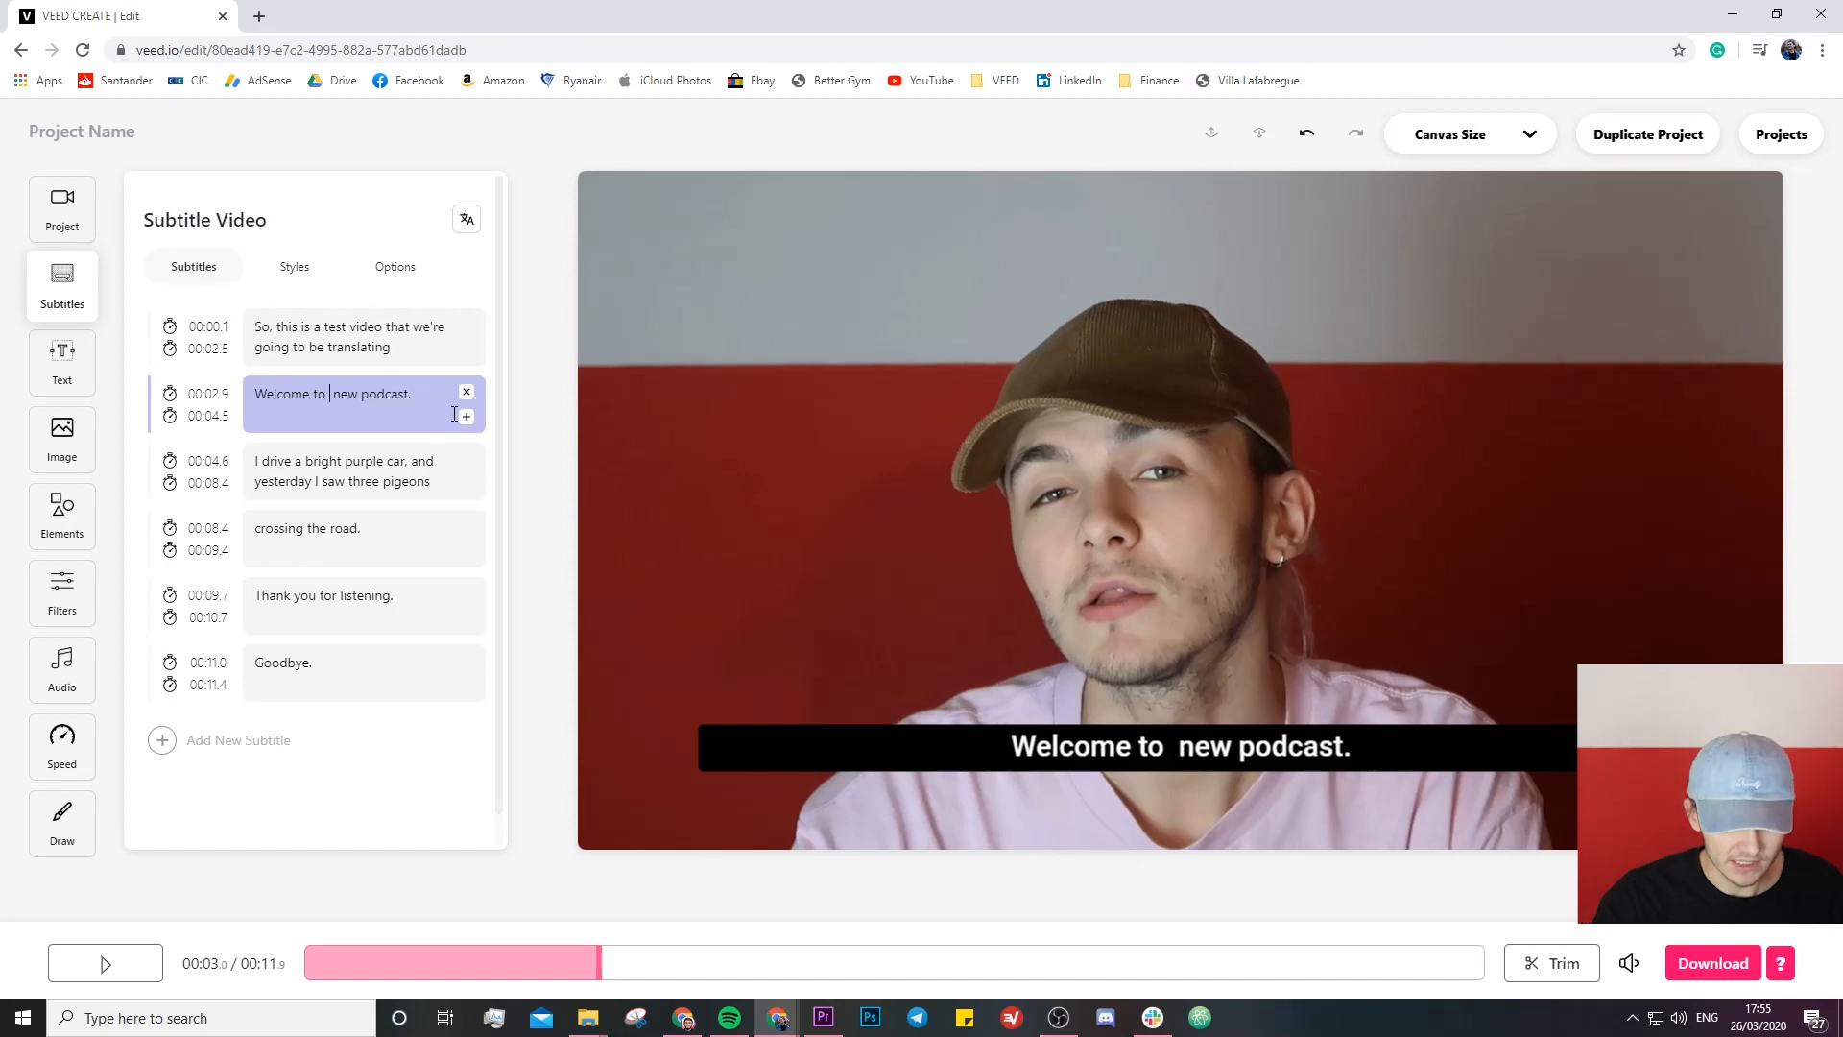
{"action": "type", "text": "my"}
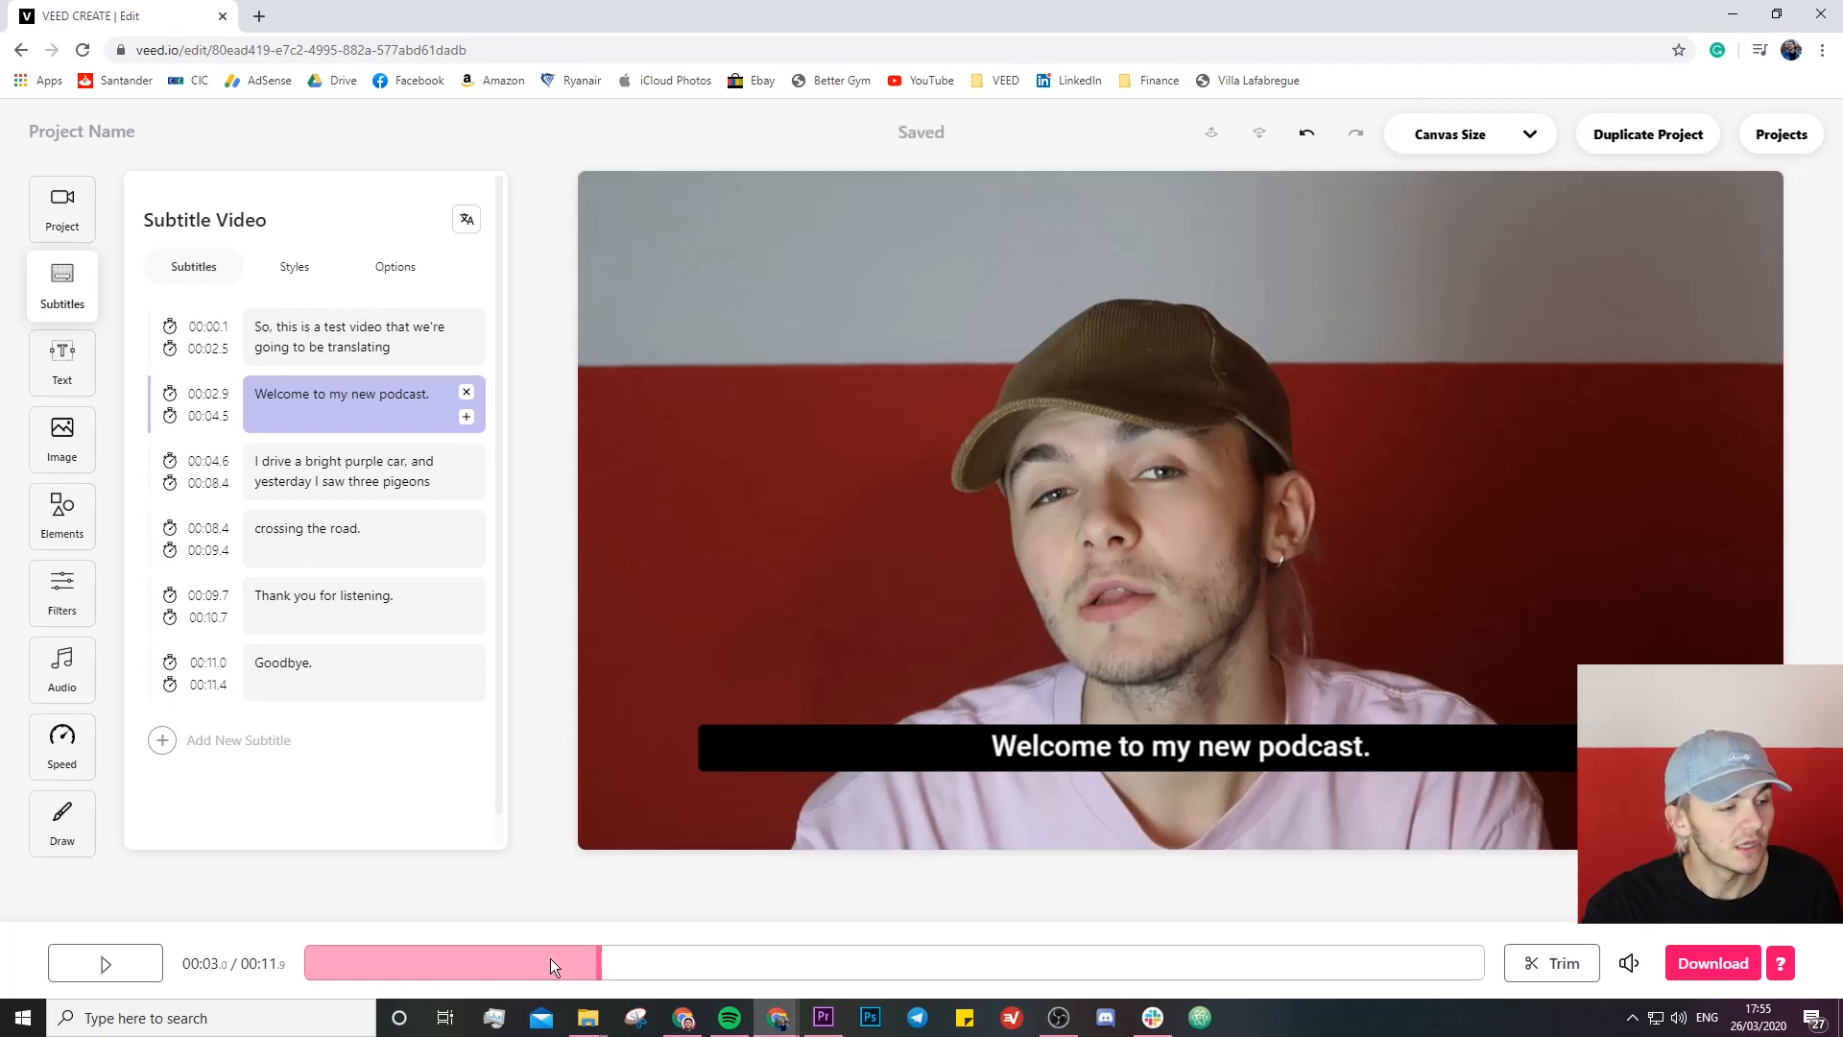
- Replay the video from shortly before the second subtitle line to review the corrected wording
{"action": "left_click", "coordinate": [488, 958]}
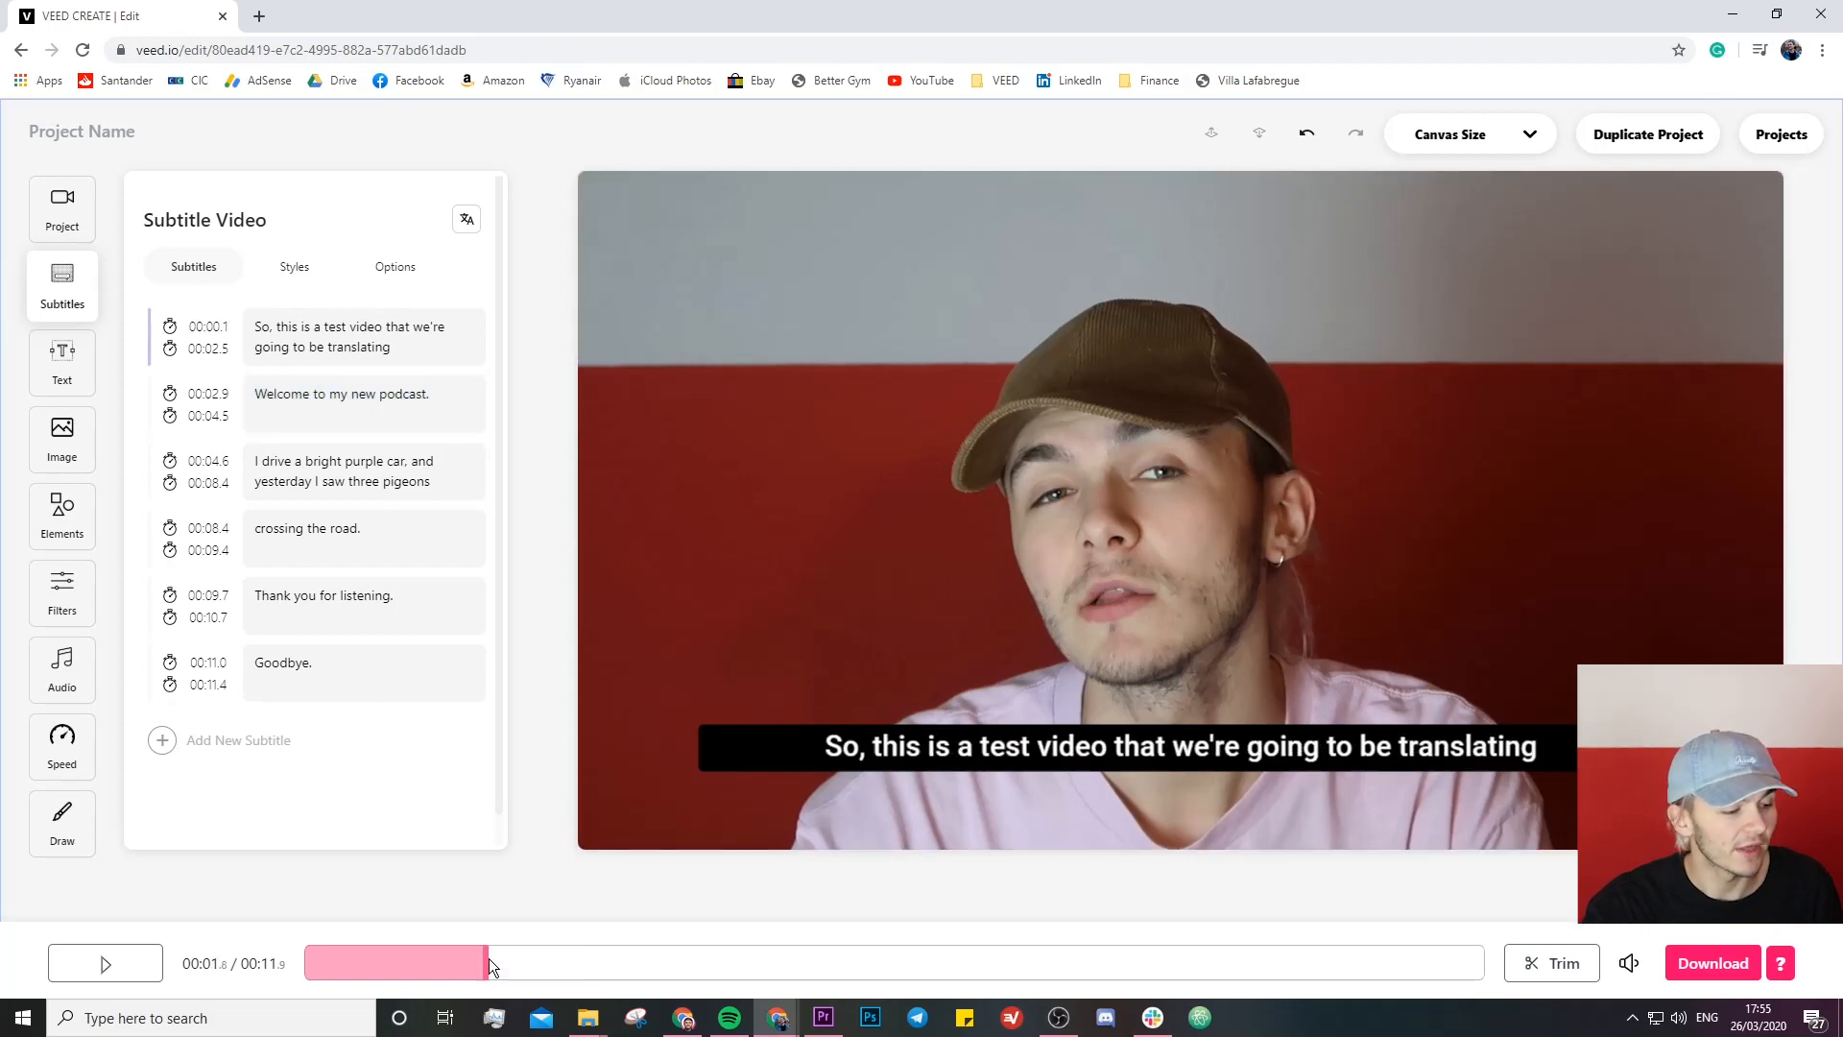
{"action": "left_click", "coordinate": [132, 969]}
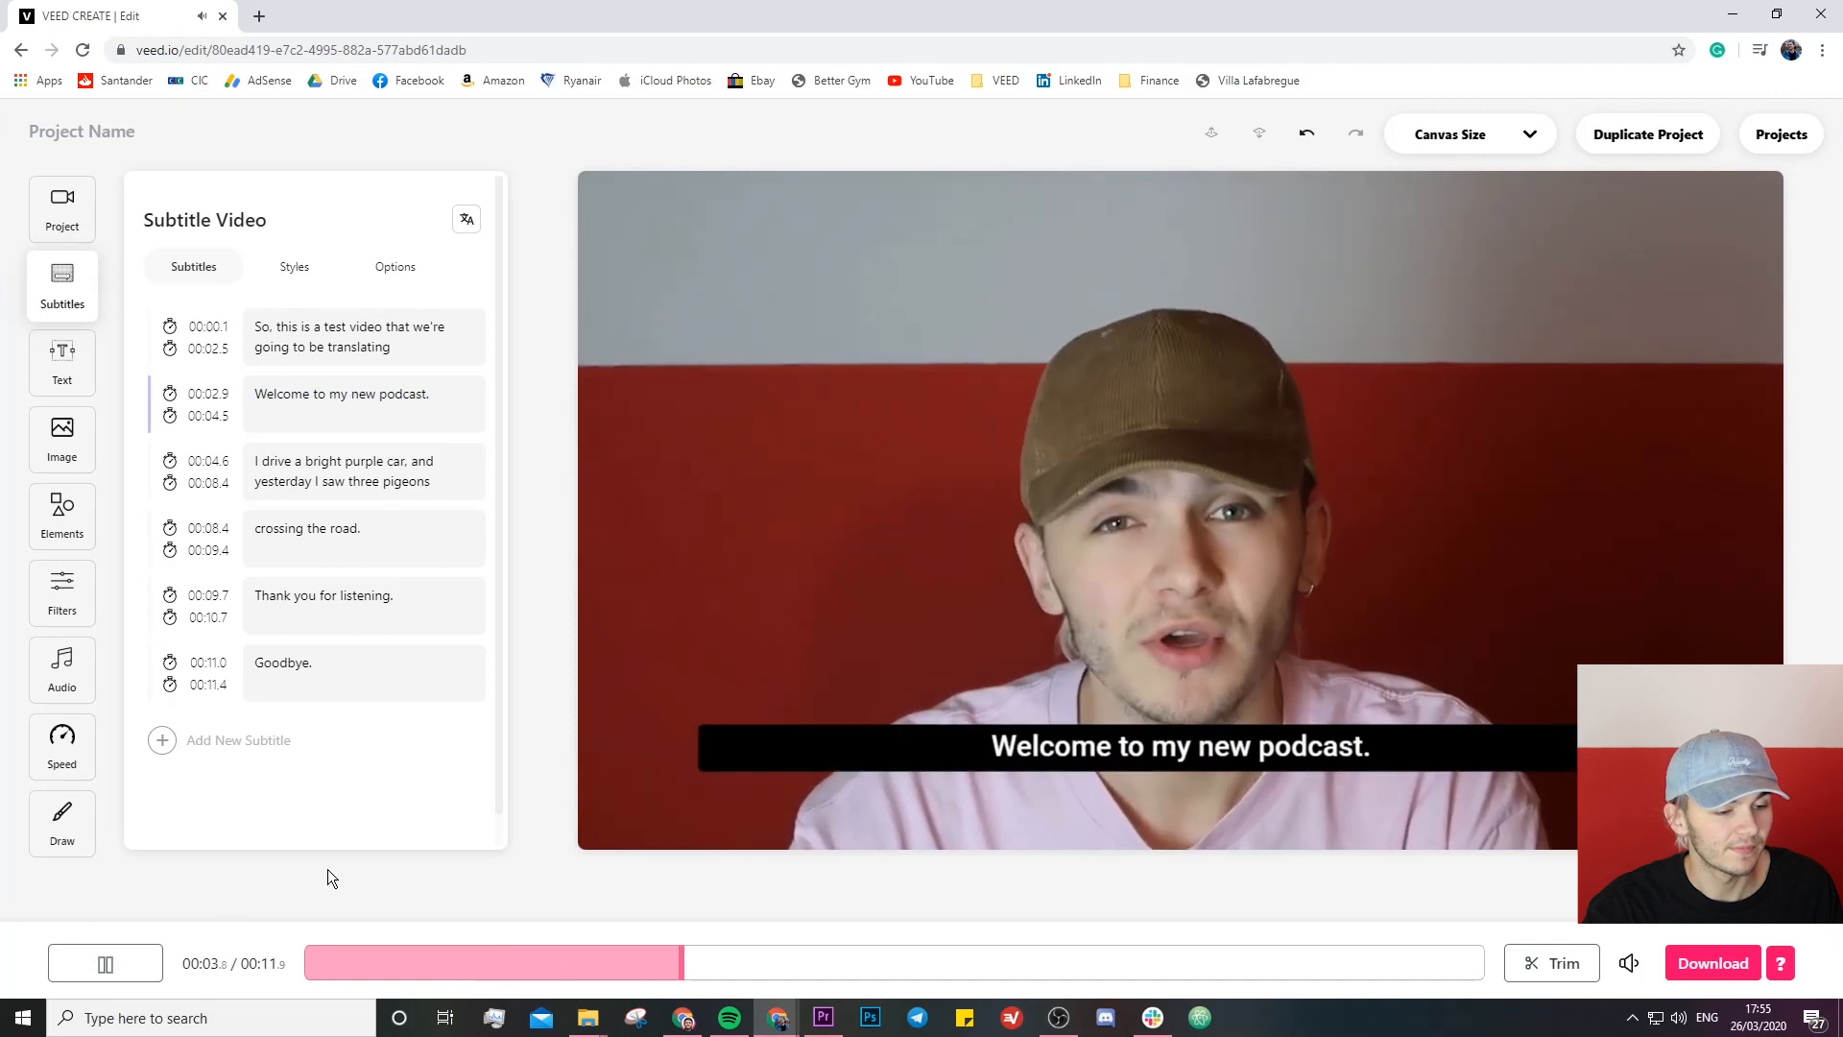
{"action": "left_click", "coordinate": [146, 958]}
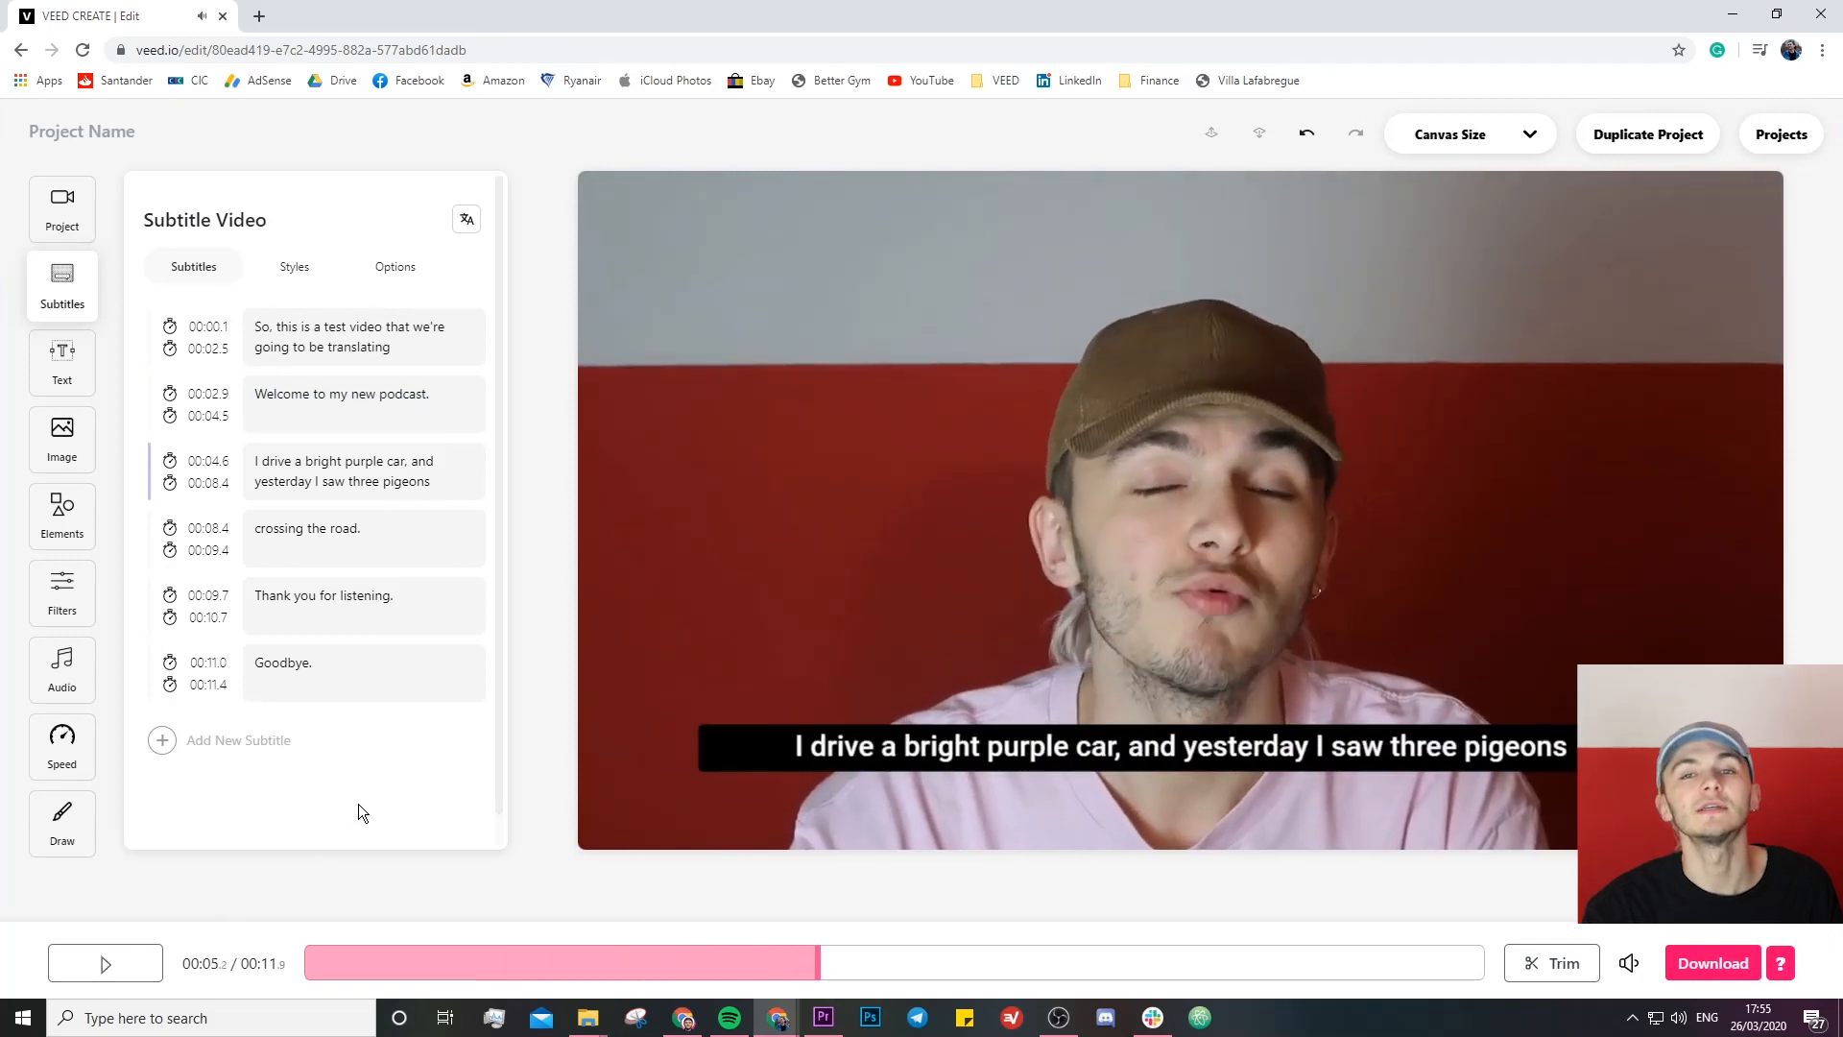
{"action": "left_click", "coordinate": [550, 514]}
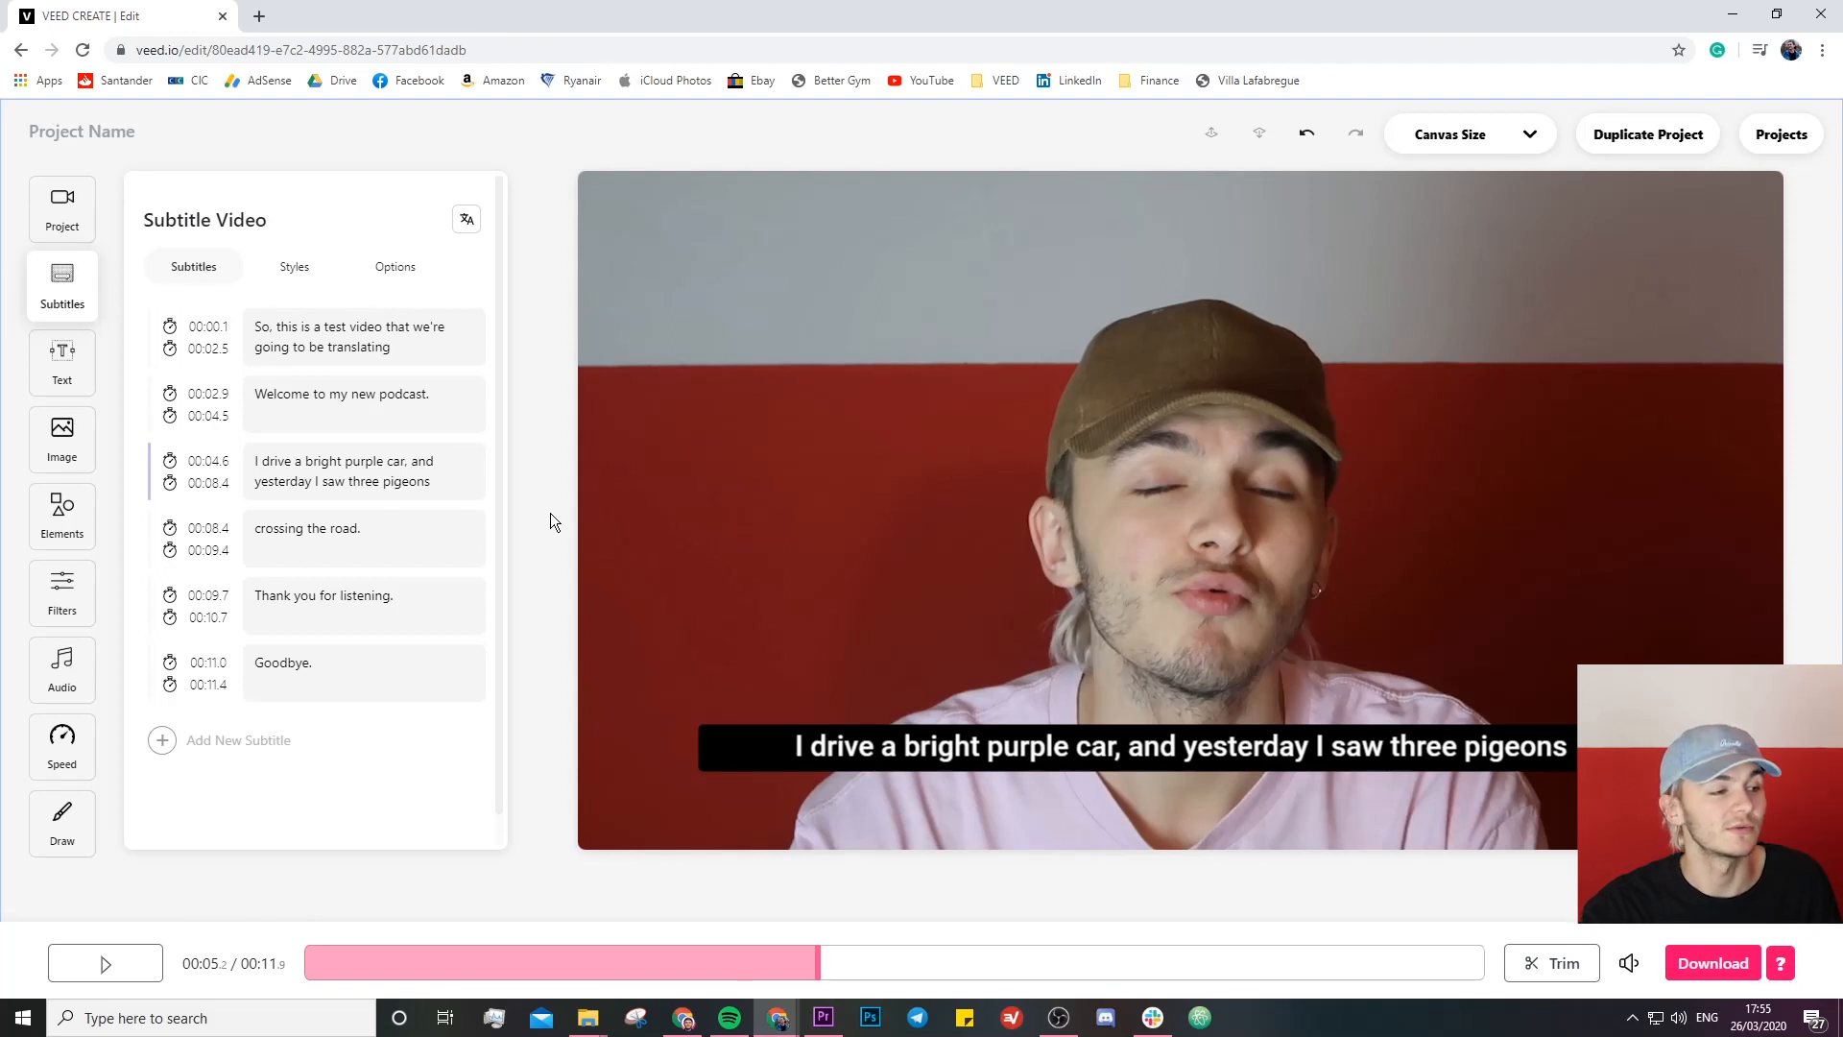
- Add a French subtitle track using the Translate from original option
{"action": "left_click", "coordinate": [467, 224]}
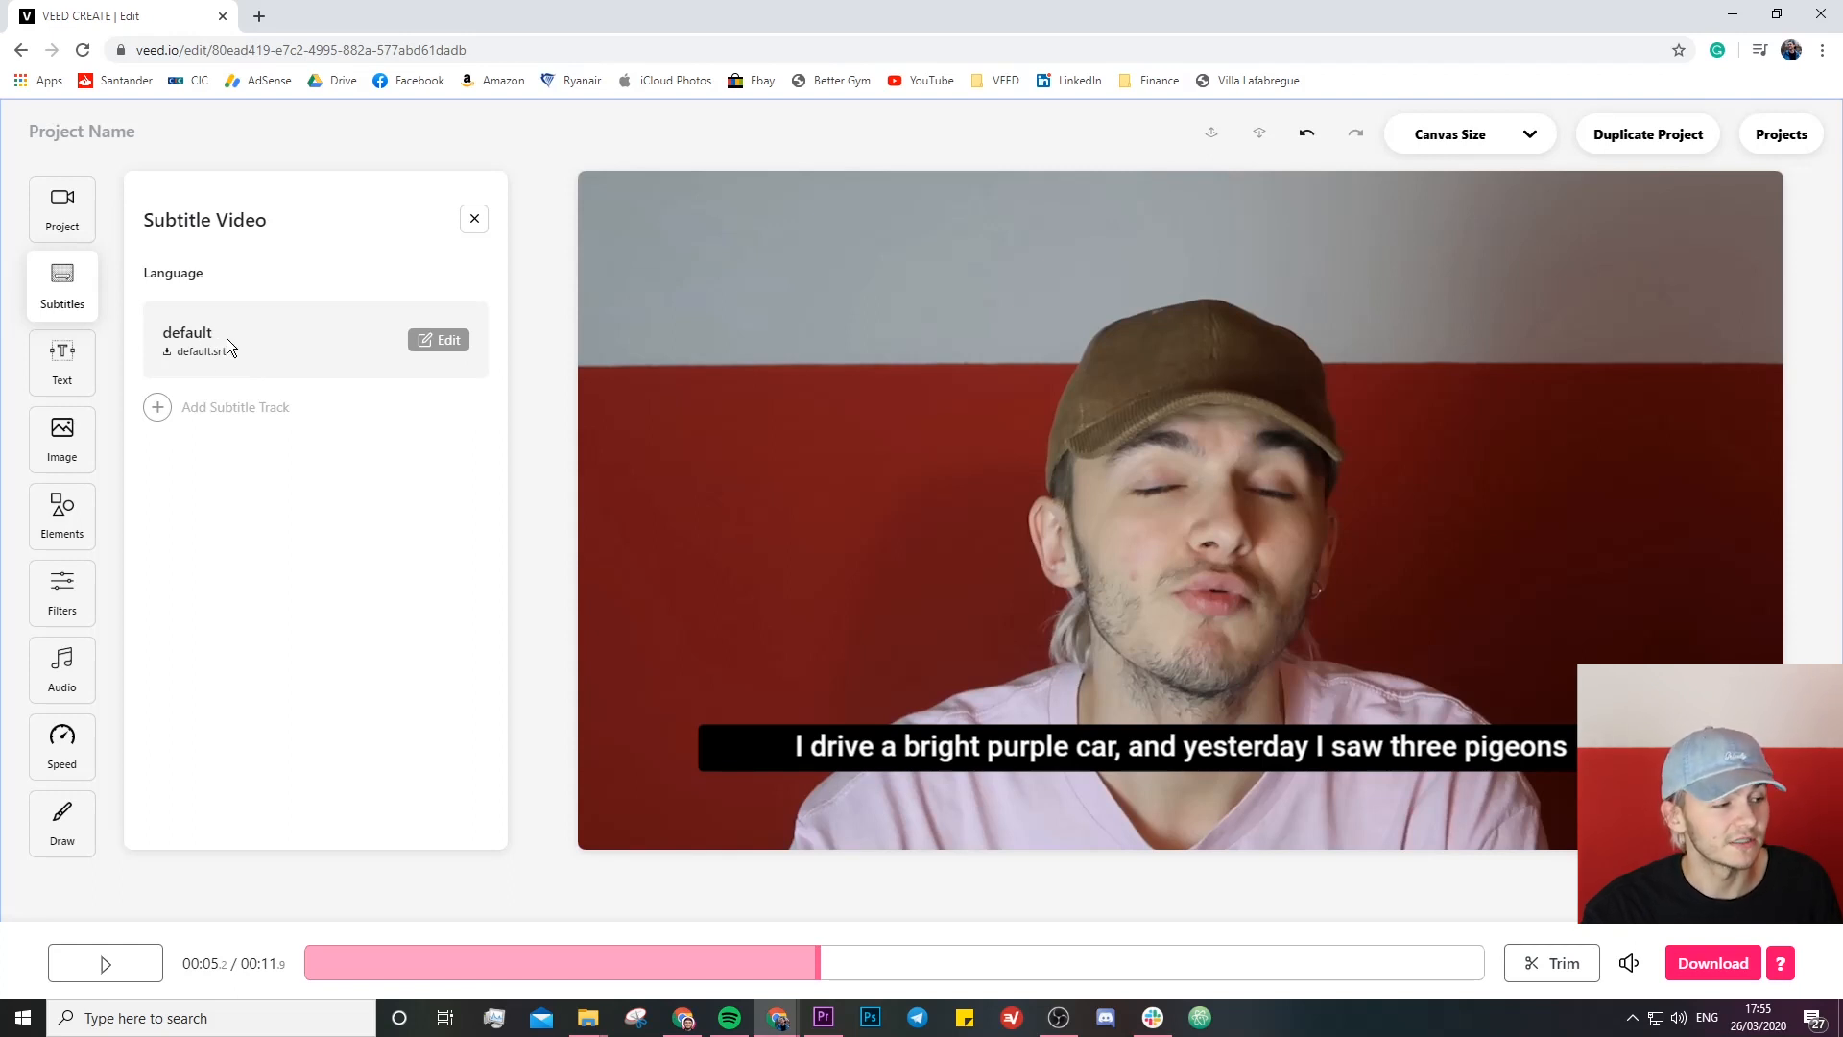
{"action": "left_click", "coordinate": [163, 411]}
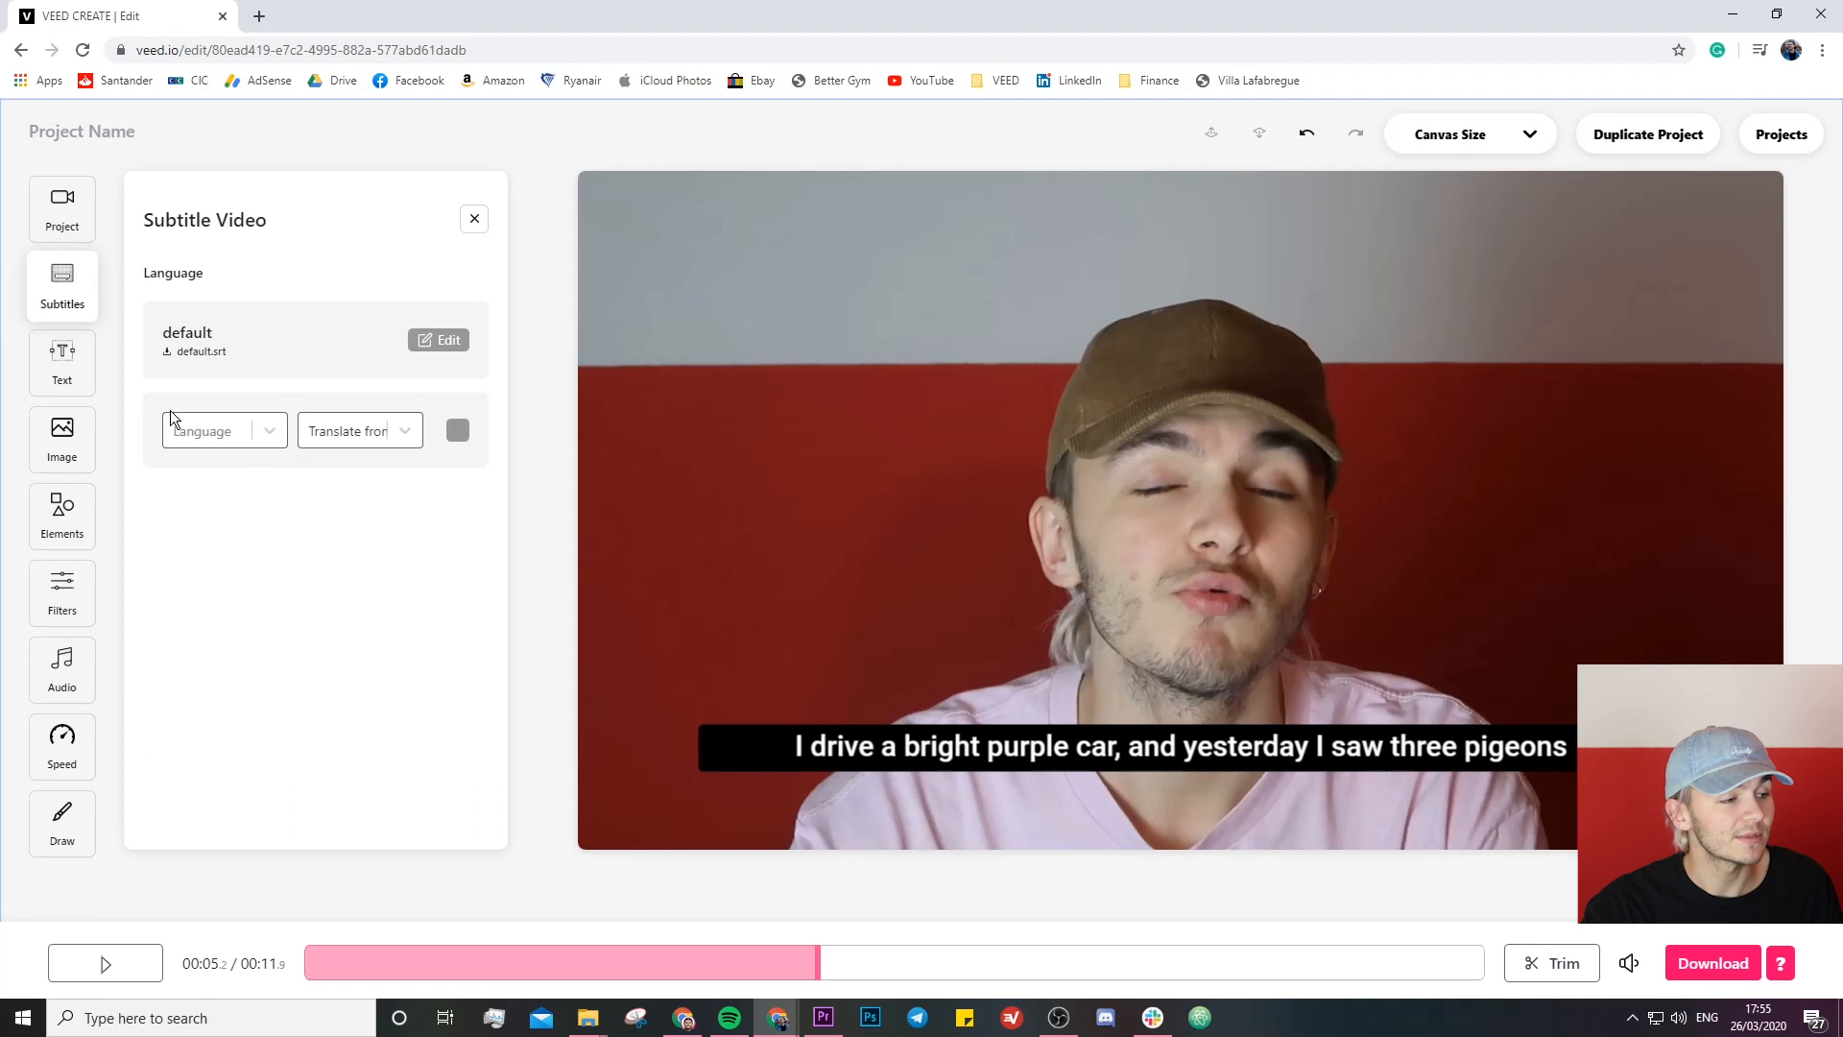
{"action": "left_click", "coordinate": [272, 442]}
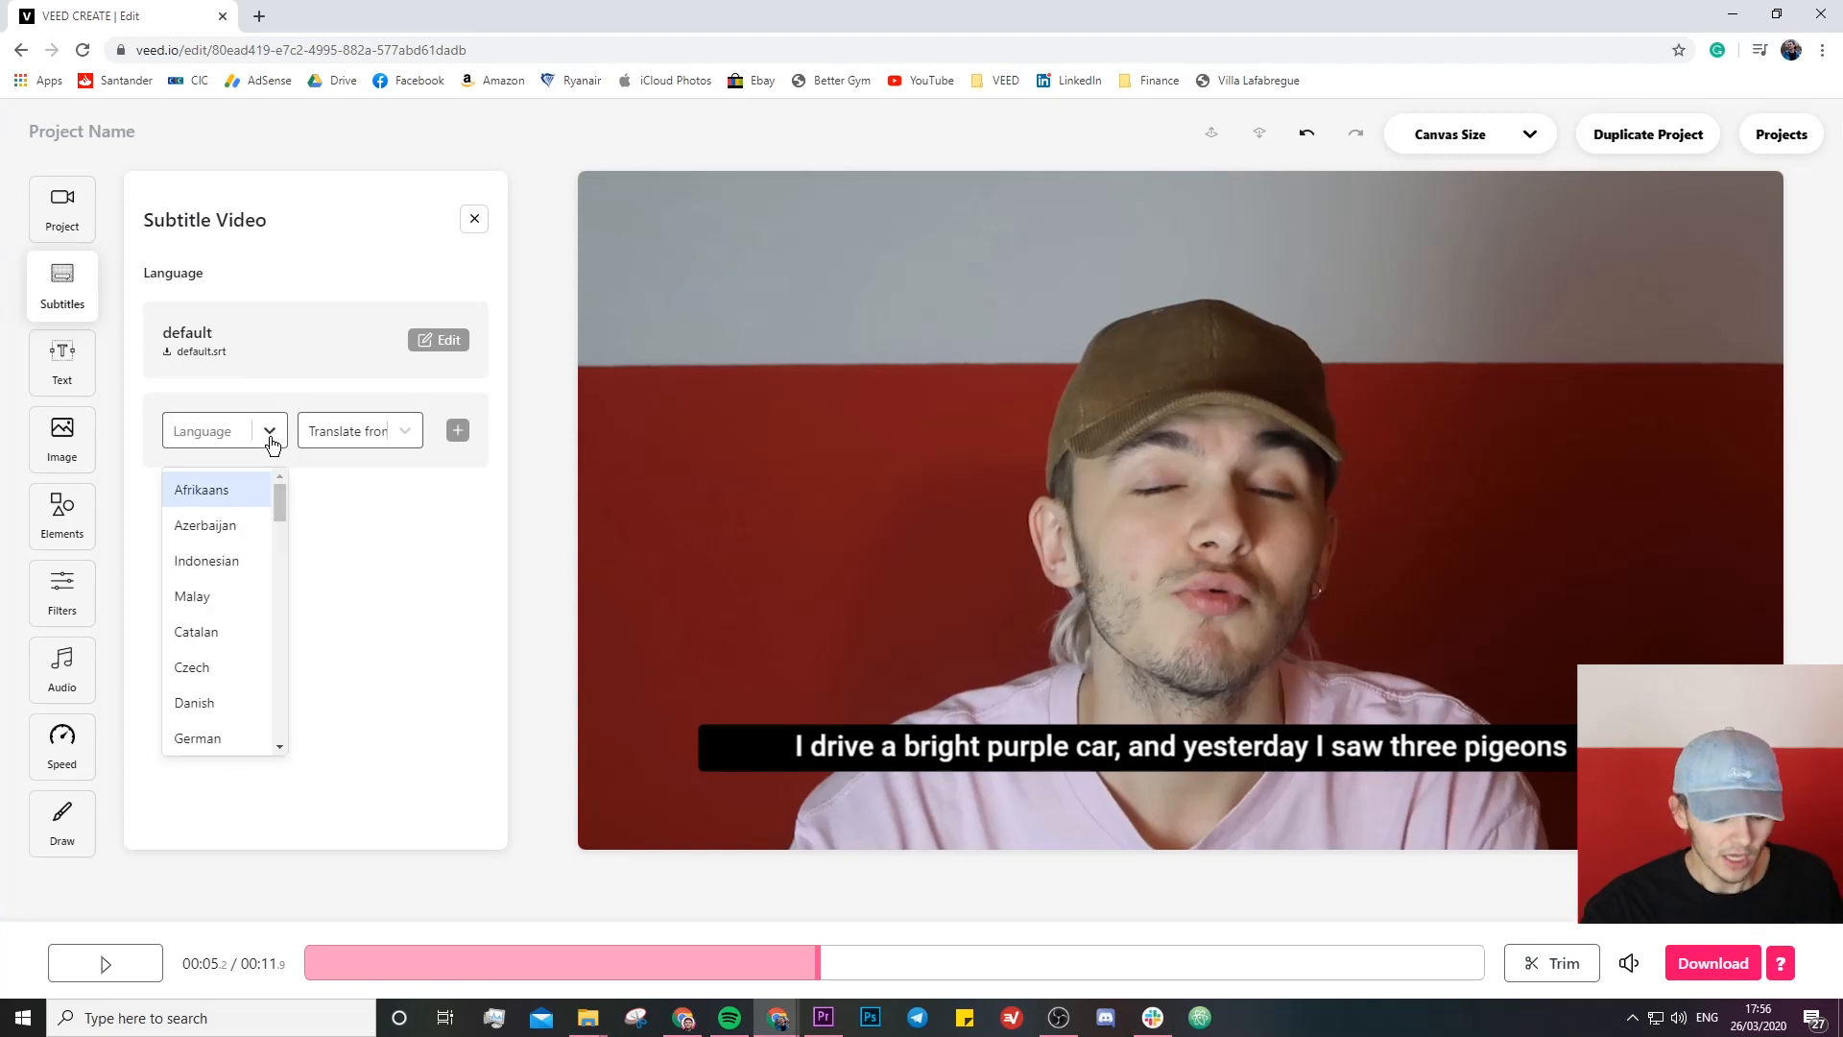
{"action": "type", "text": "french"}
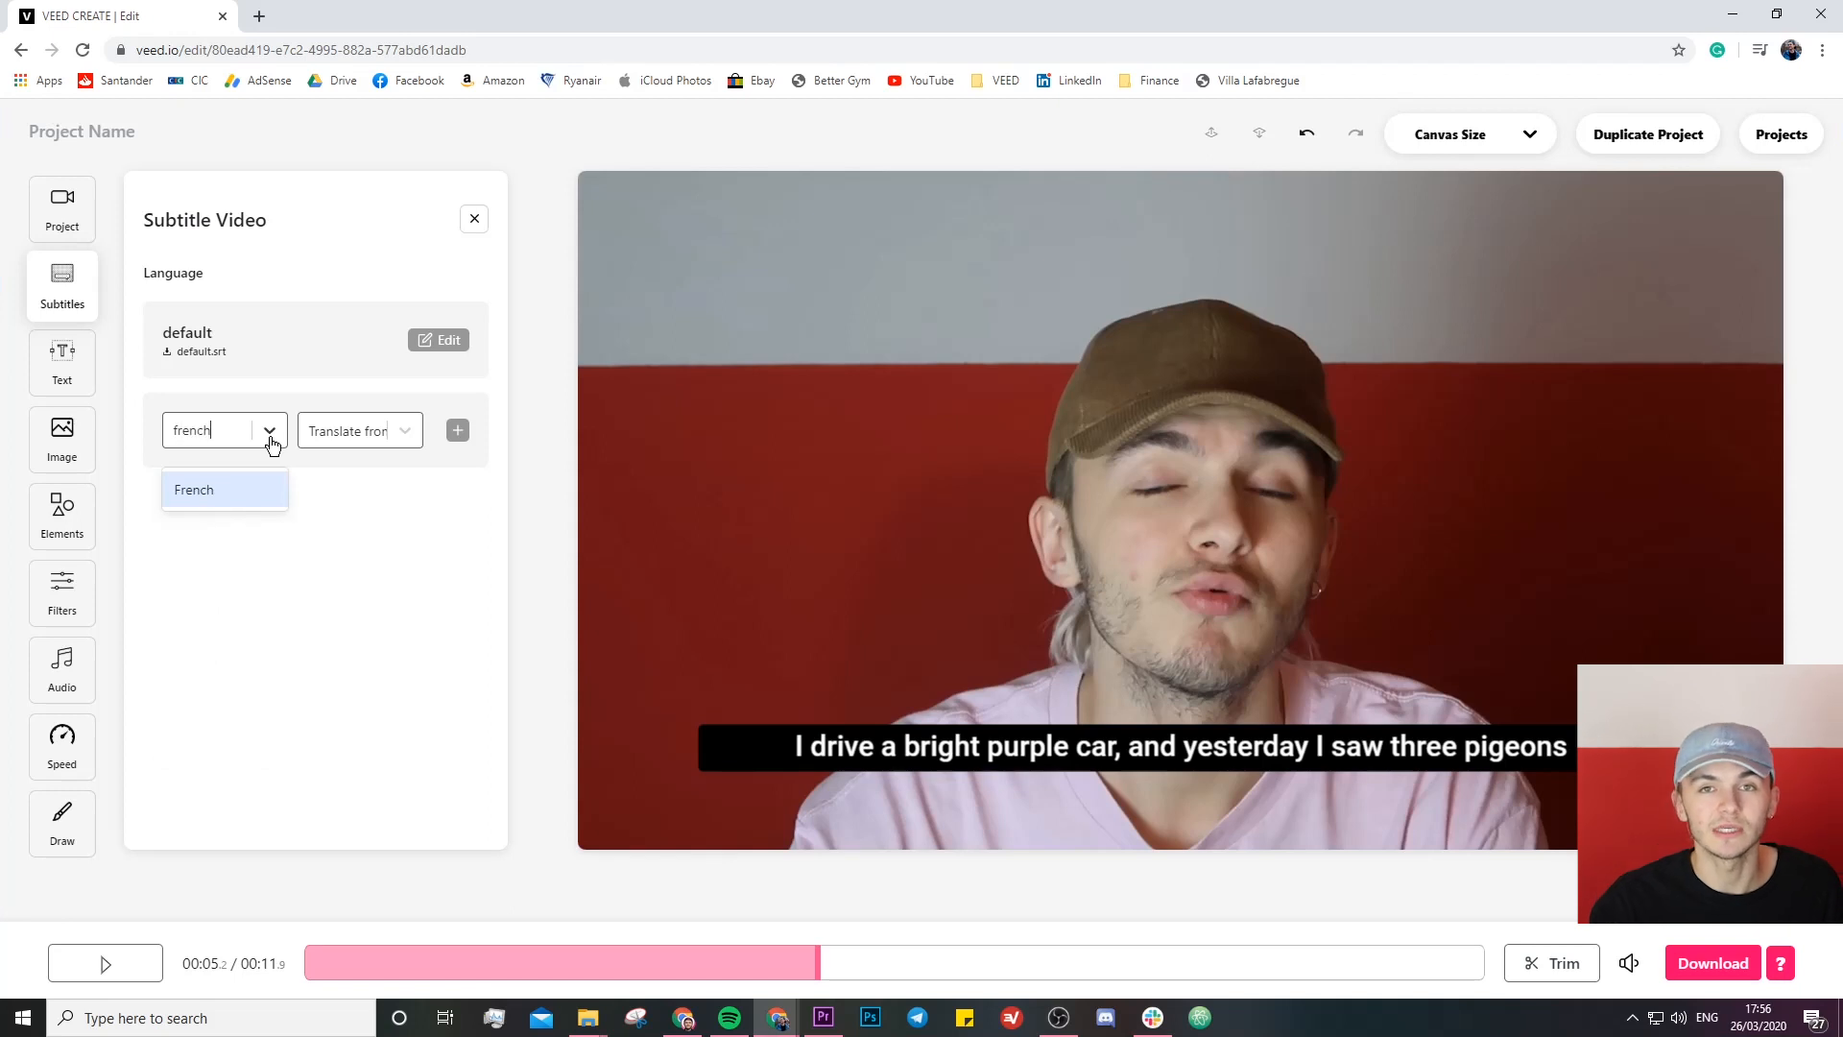
{"action": "left_click", "coordinate": [239, 490]}
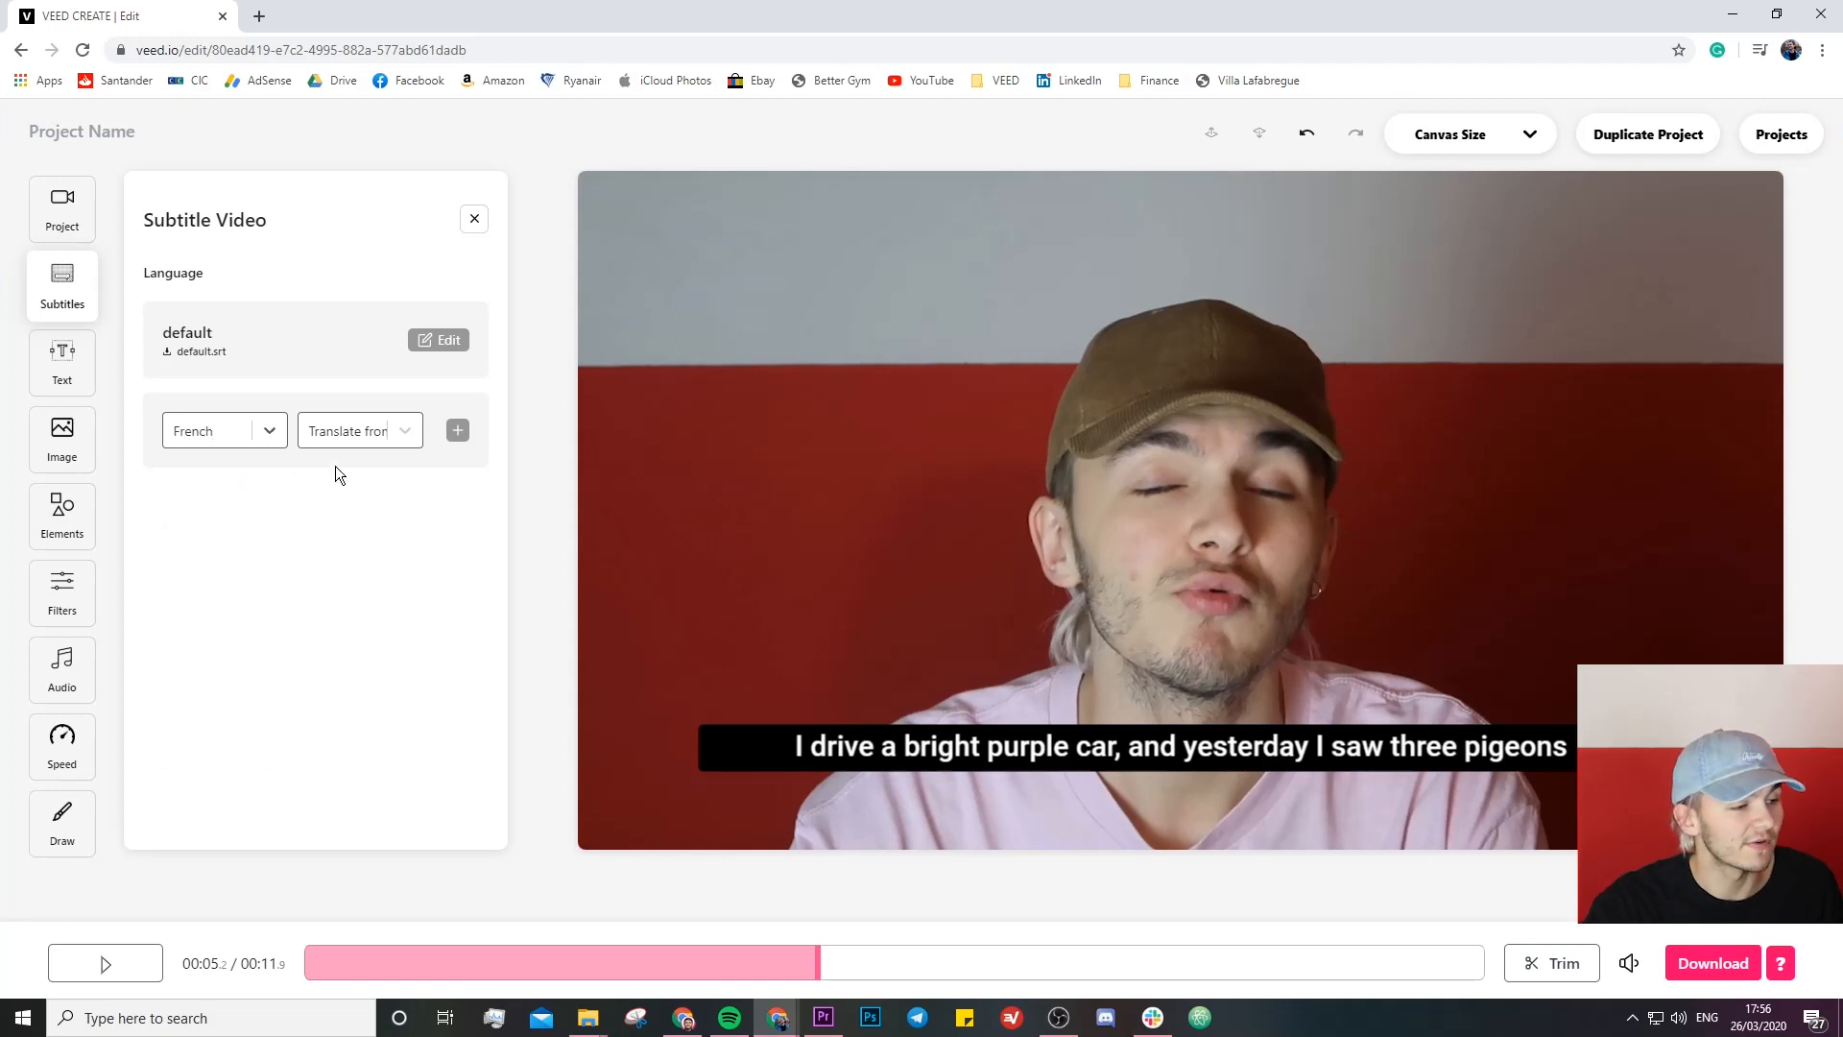
{"action": "left_click", "coordinate": [401, 434]}
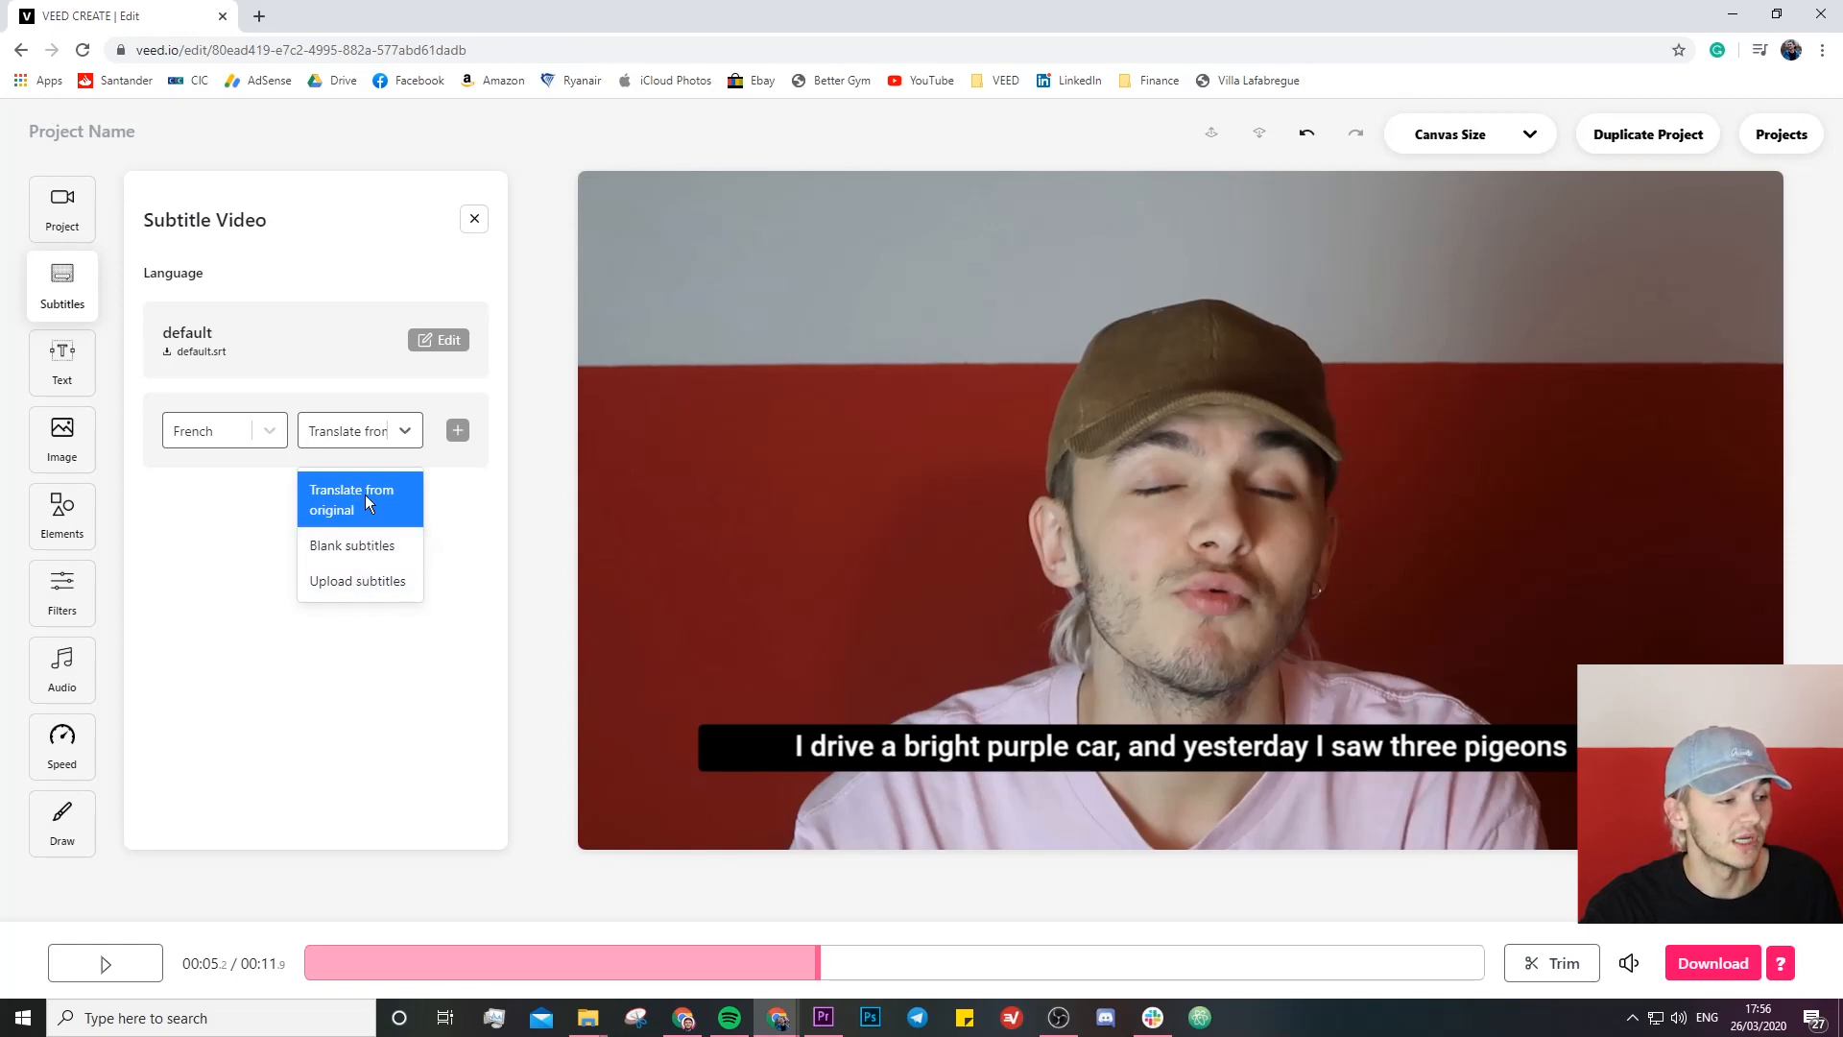
{"action": "left_click", "coordinate": [365, 500]}
{"action": "left_click", "coordinate": [457, 432]}
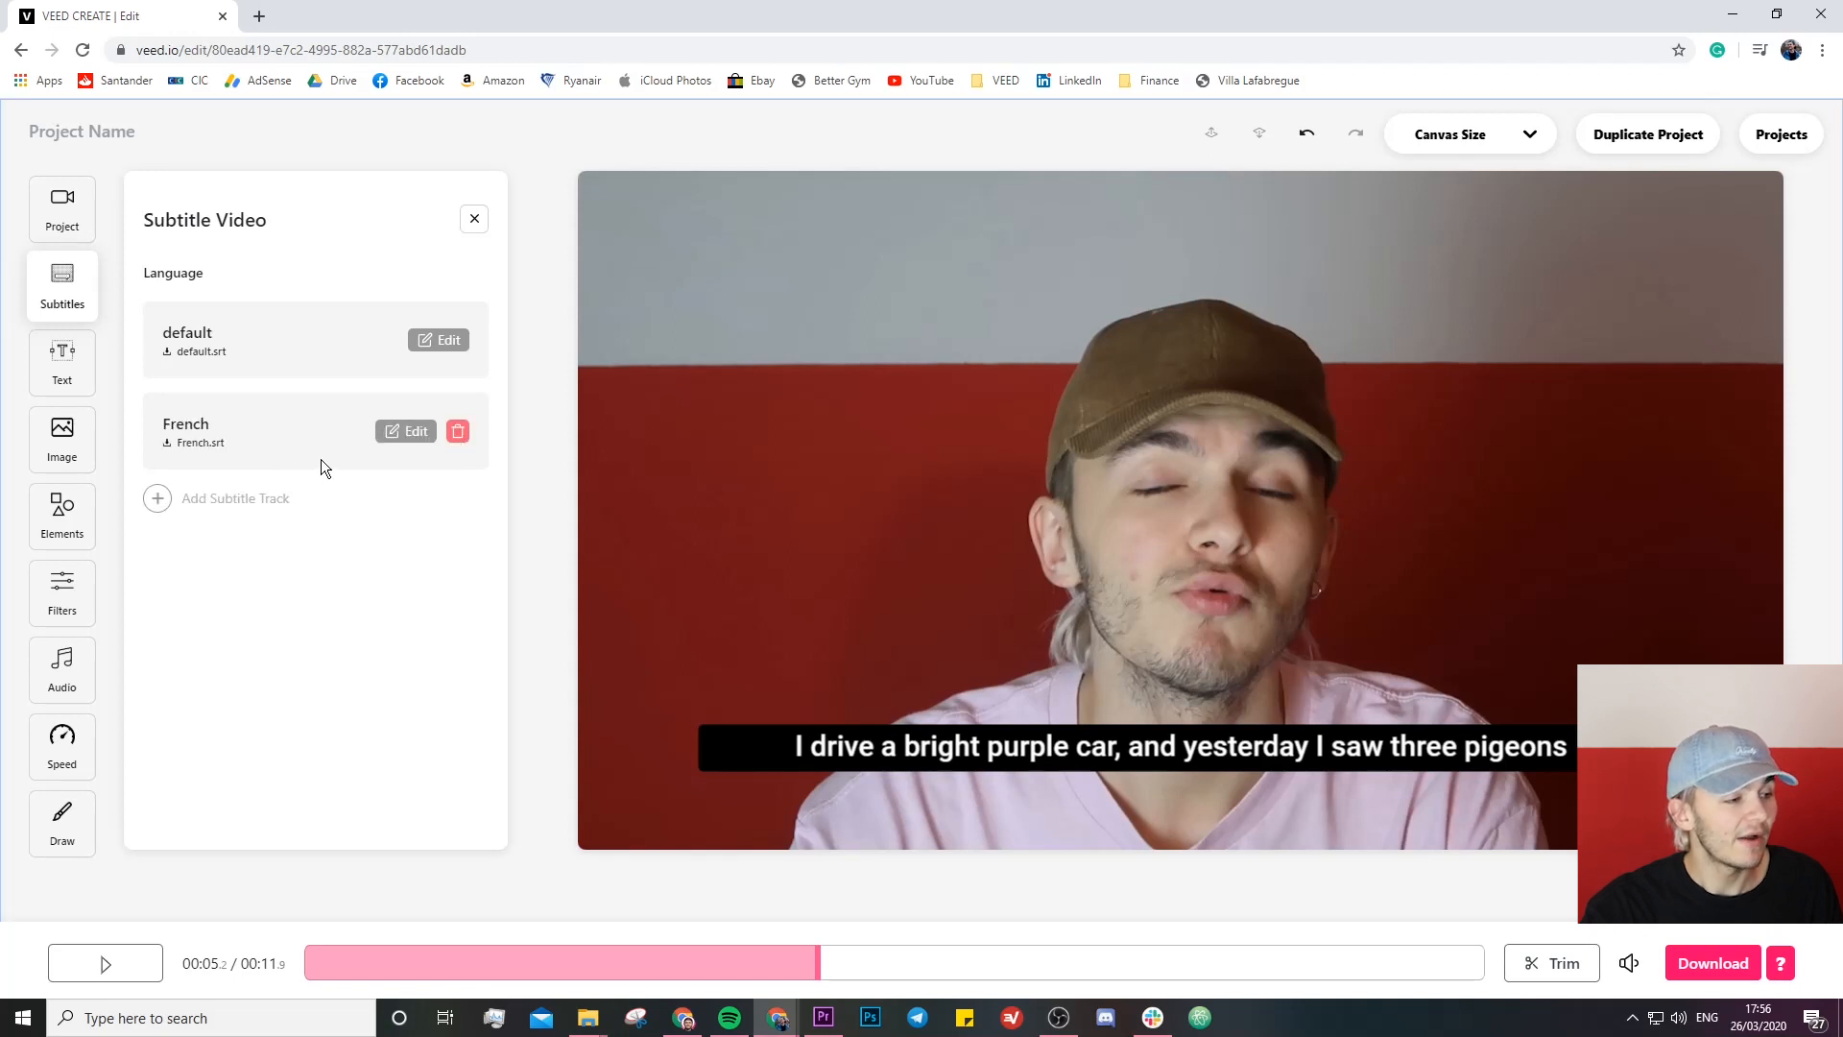
- Open the French subtitle track and play the video from its first line to check the translation
{"action": "left_click", "coordinate": [405, 431]}
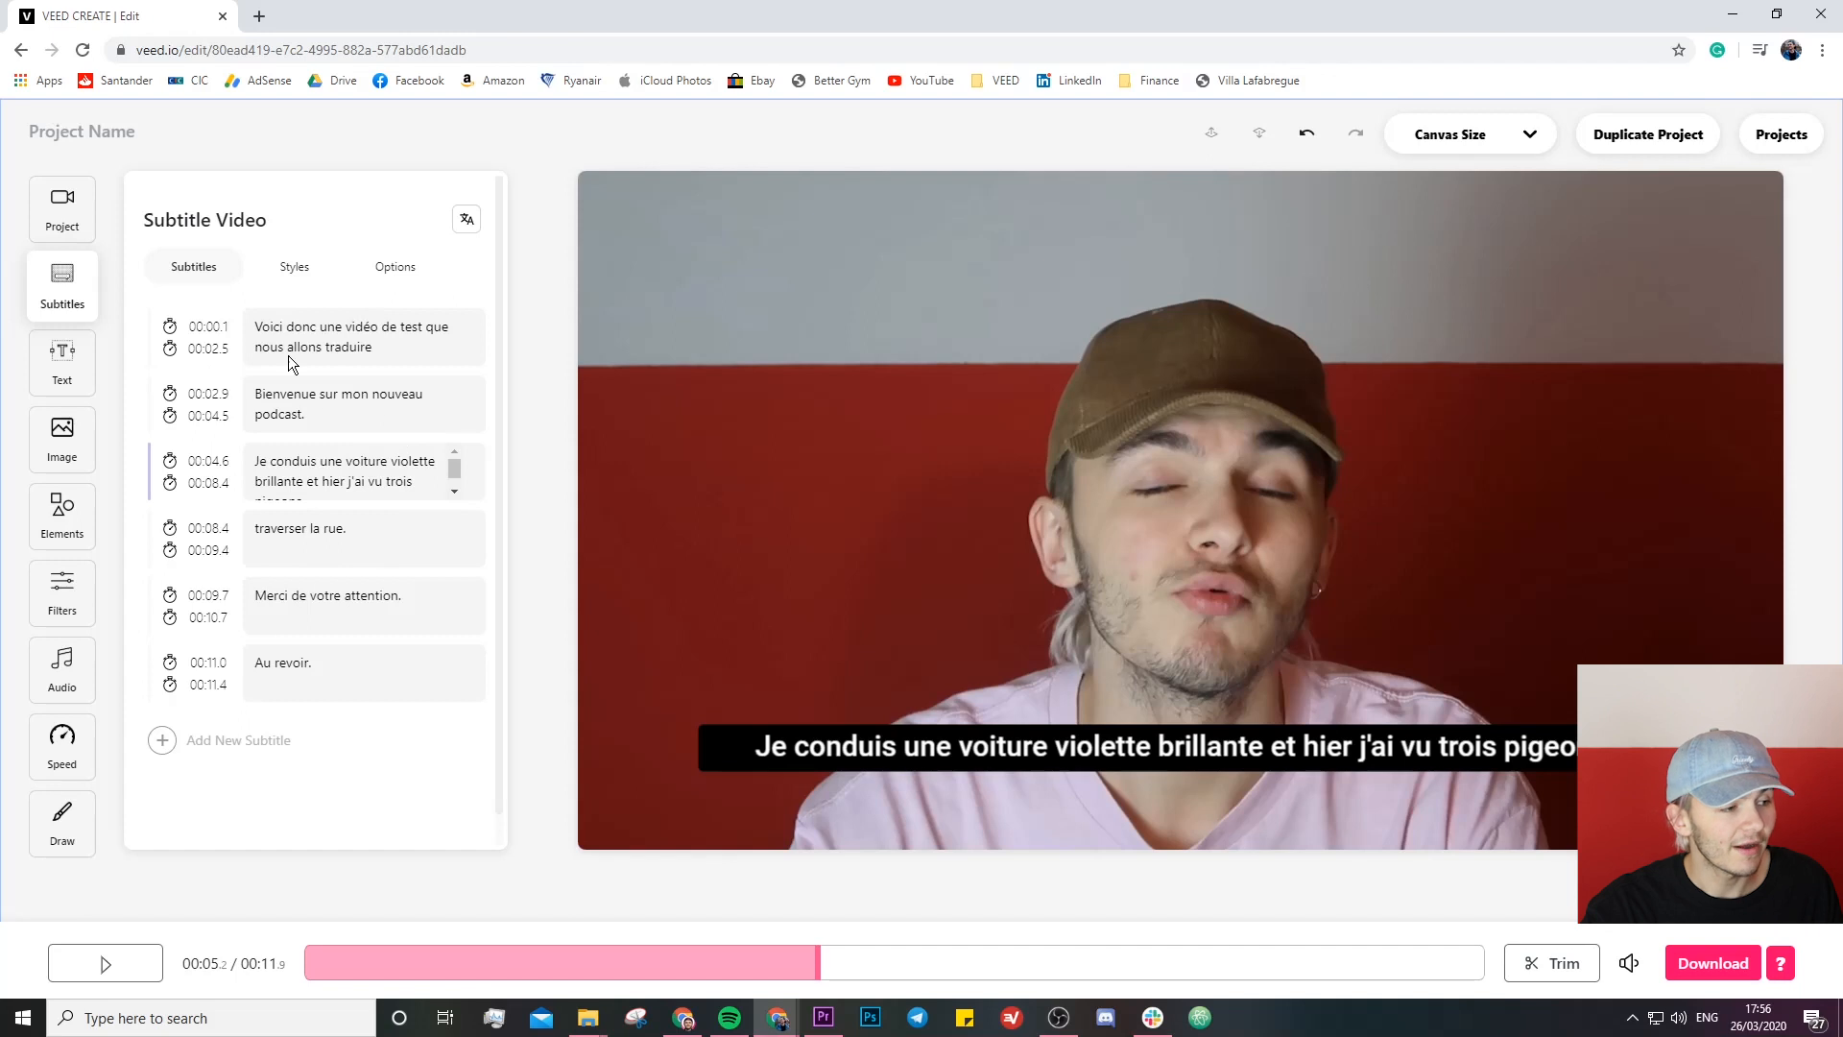
{"action": "left_click", "coordinate": [294, 328]}
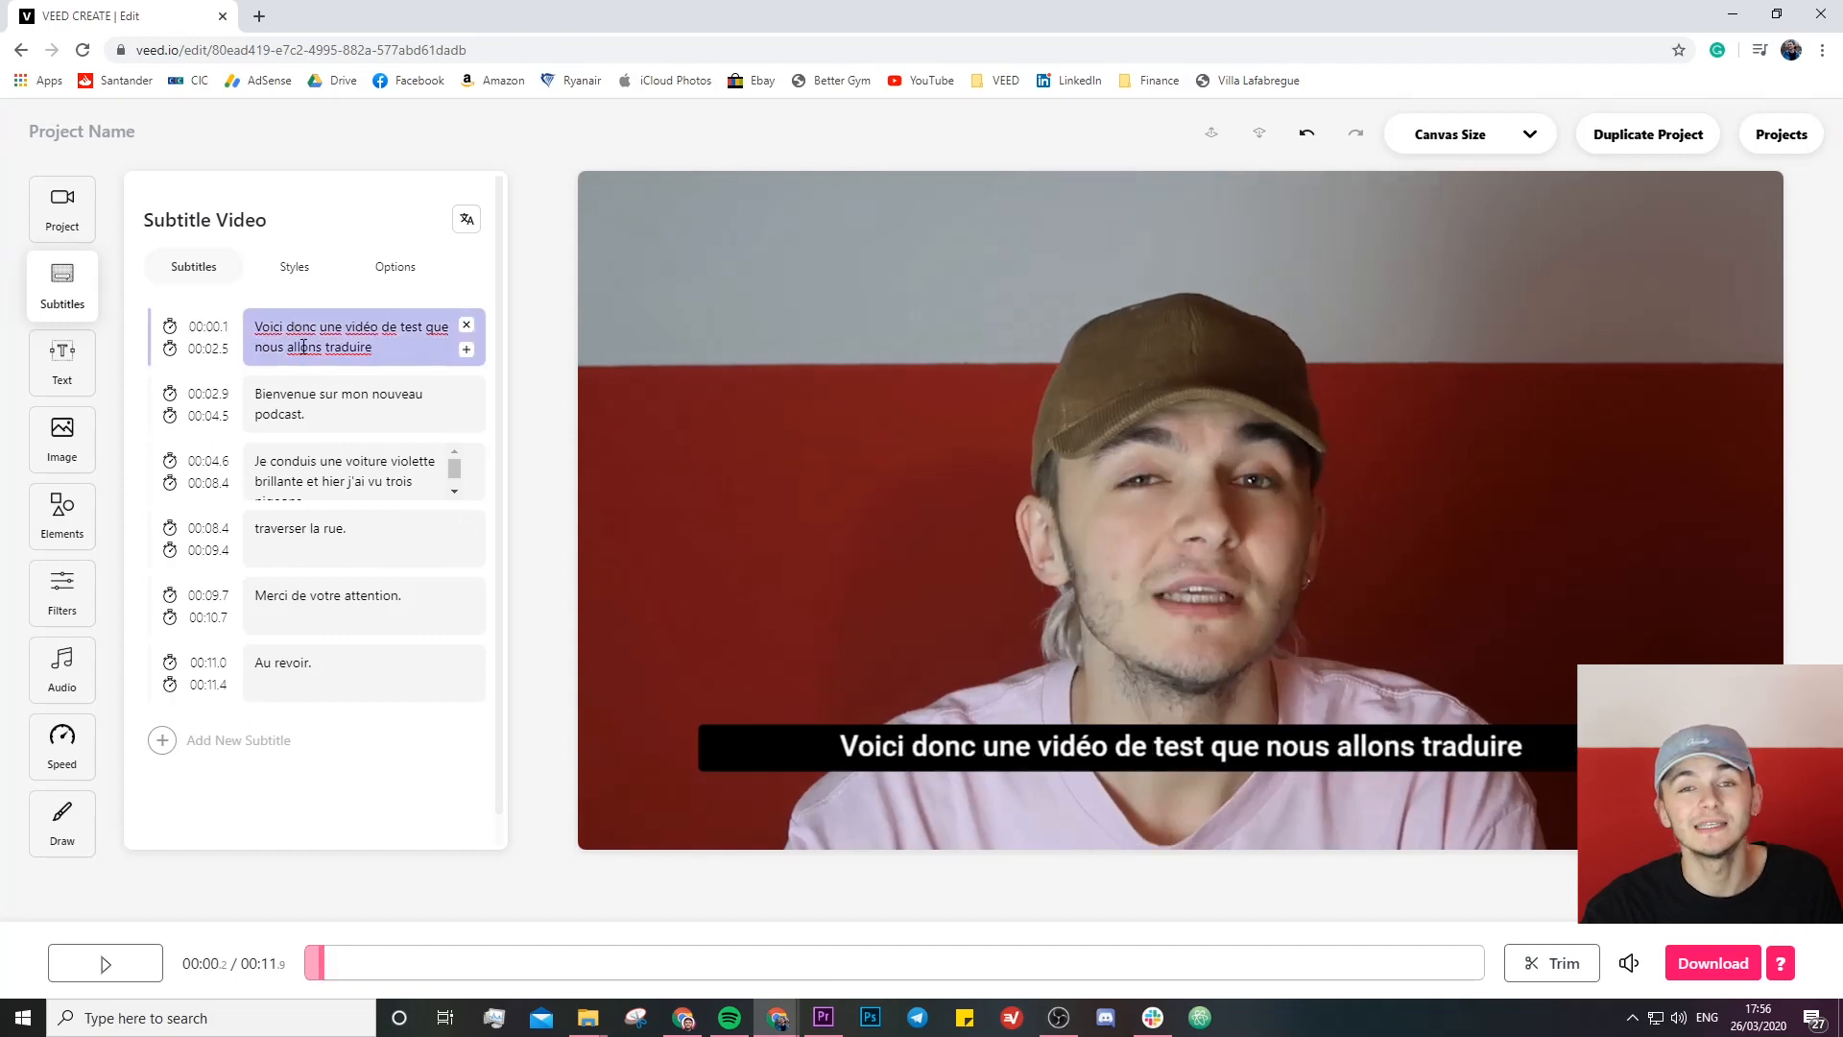
{"action": "left_click", "coordinate": [107, 964]}
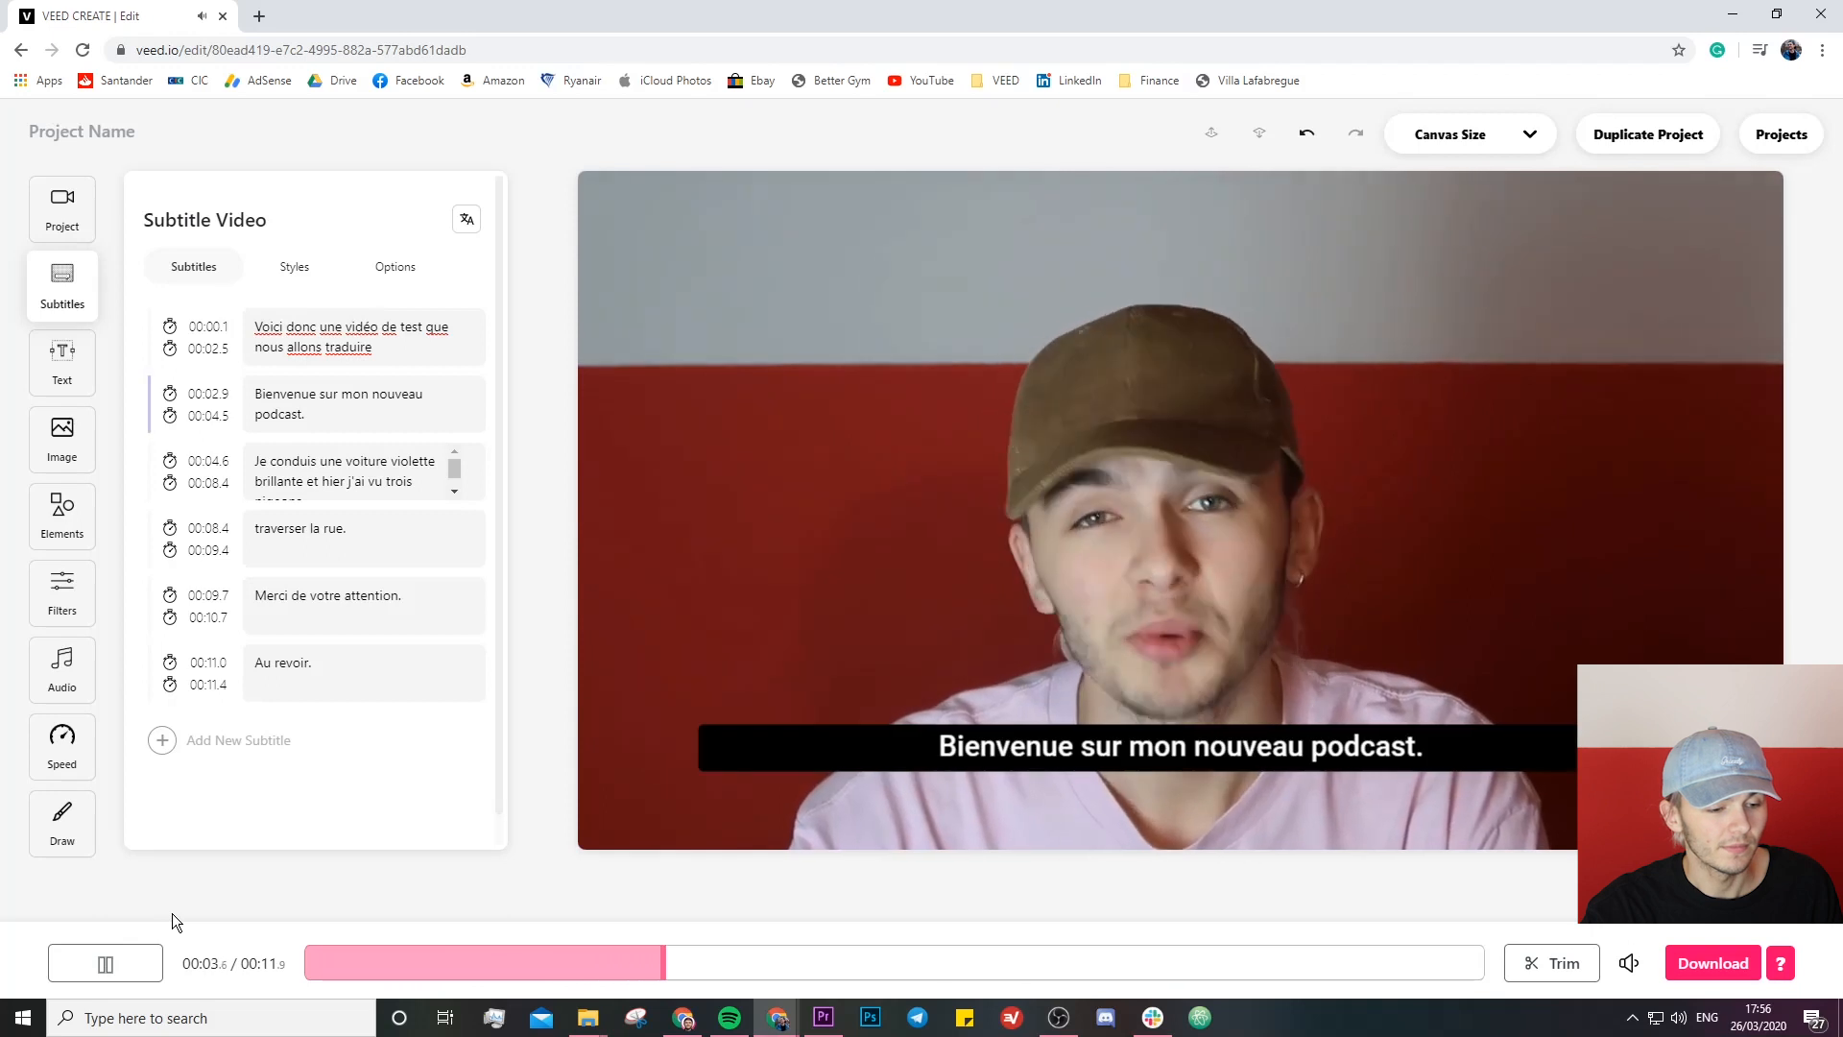
{"action": "left_click", "coordinate": [152, 966]}
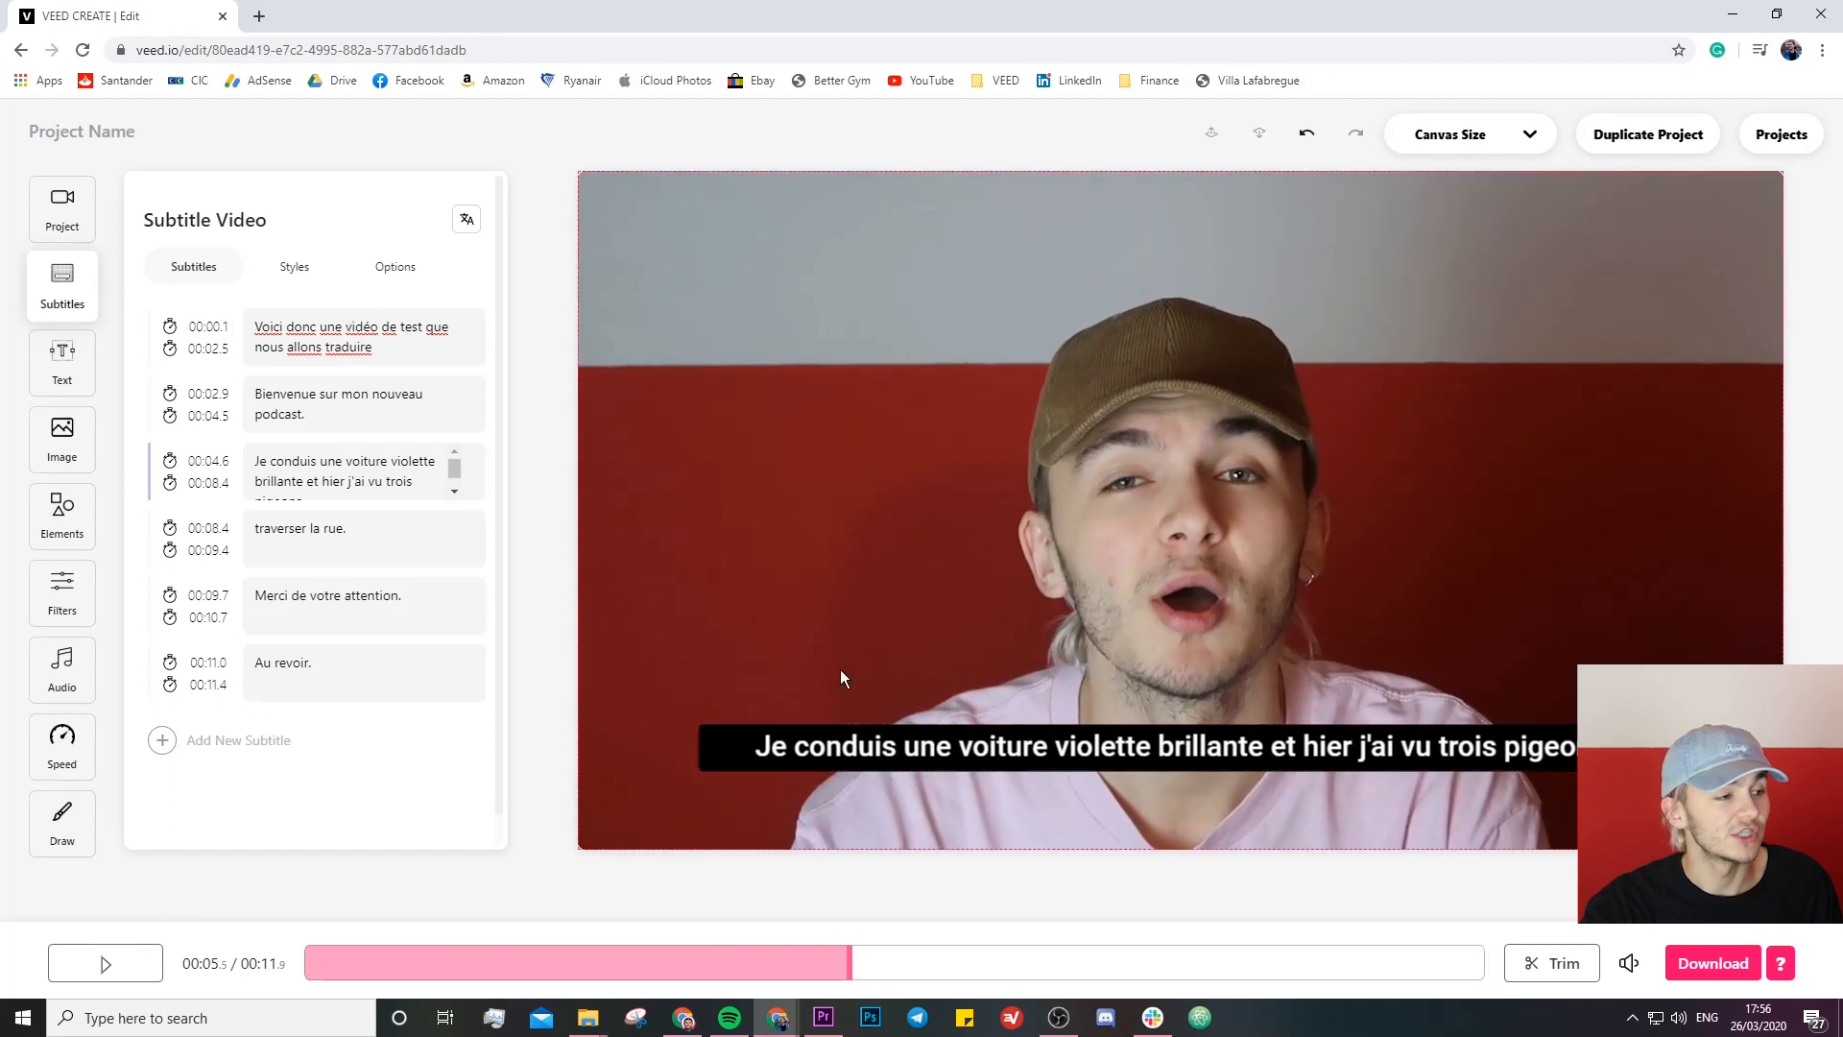
- Switch back to the default subtitle track and download its subtitles as an .srt file
{"action": "left_click", "coordinate": [390, 276]}
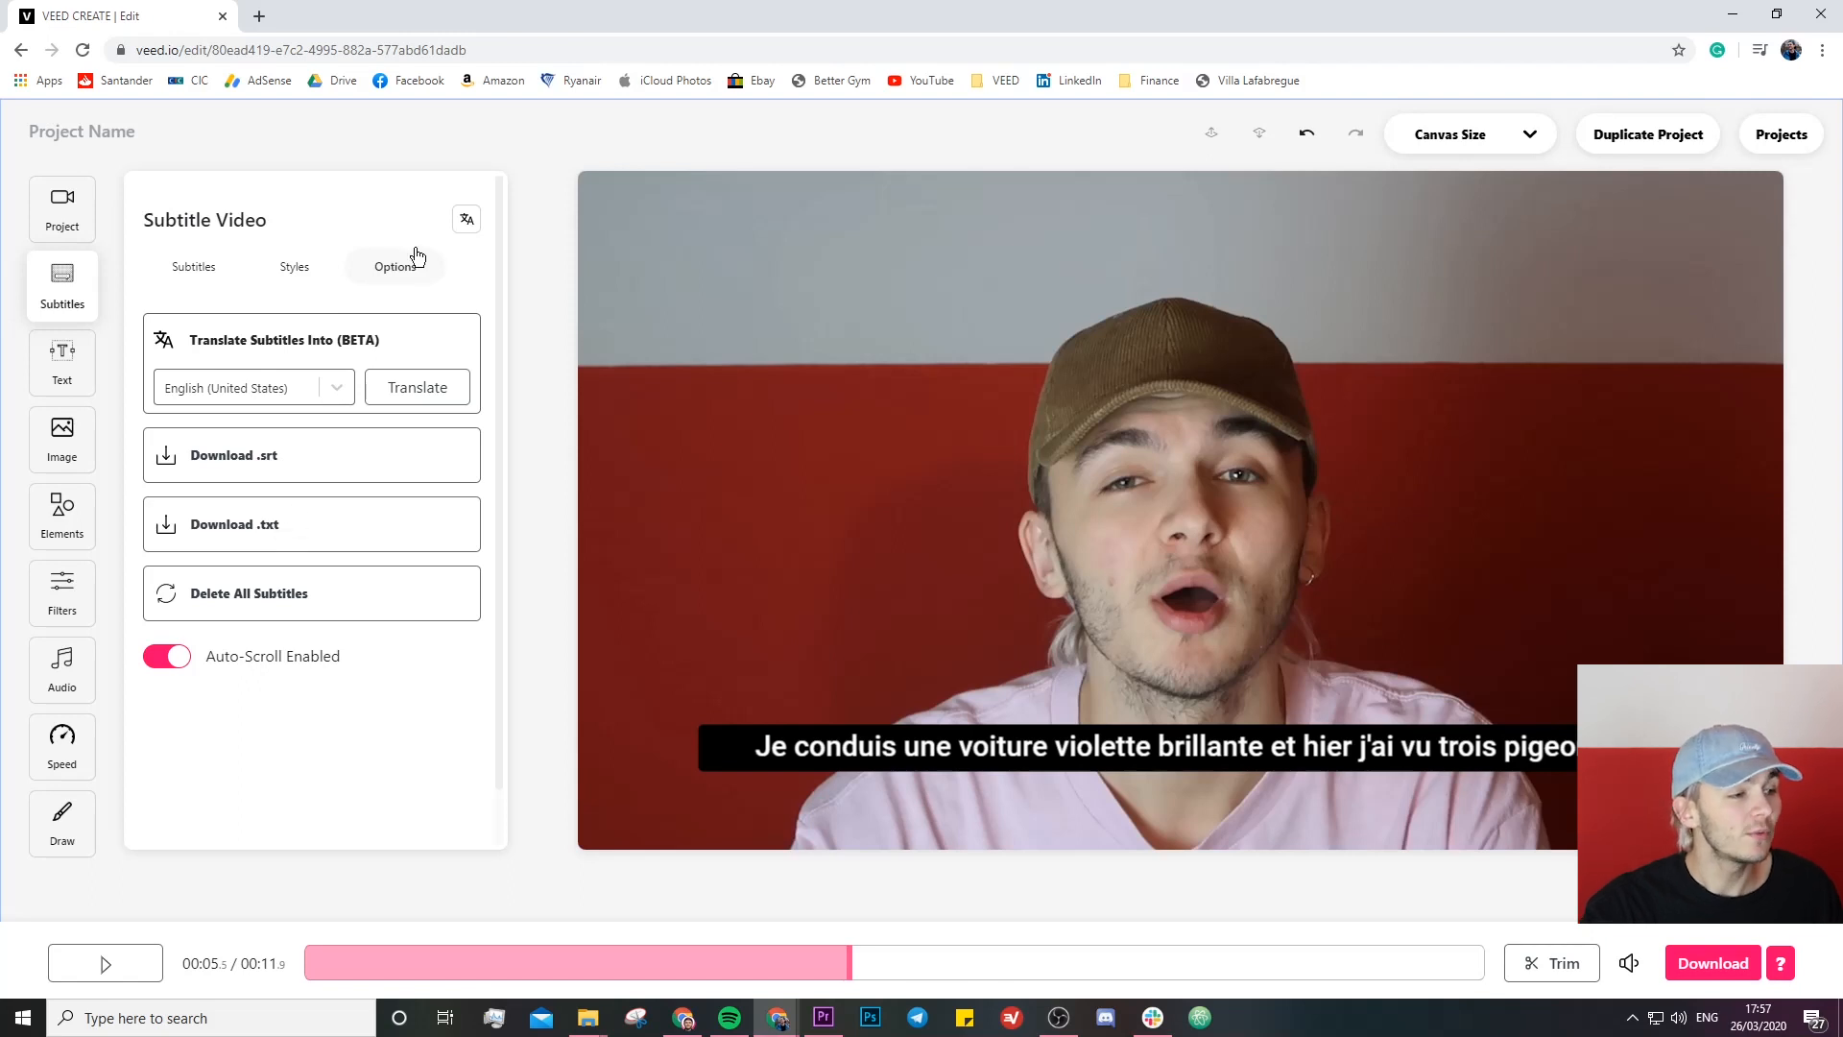
{"action": "left_click", "coordinate": [467, 222]}
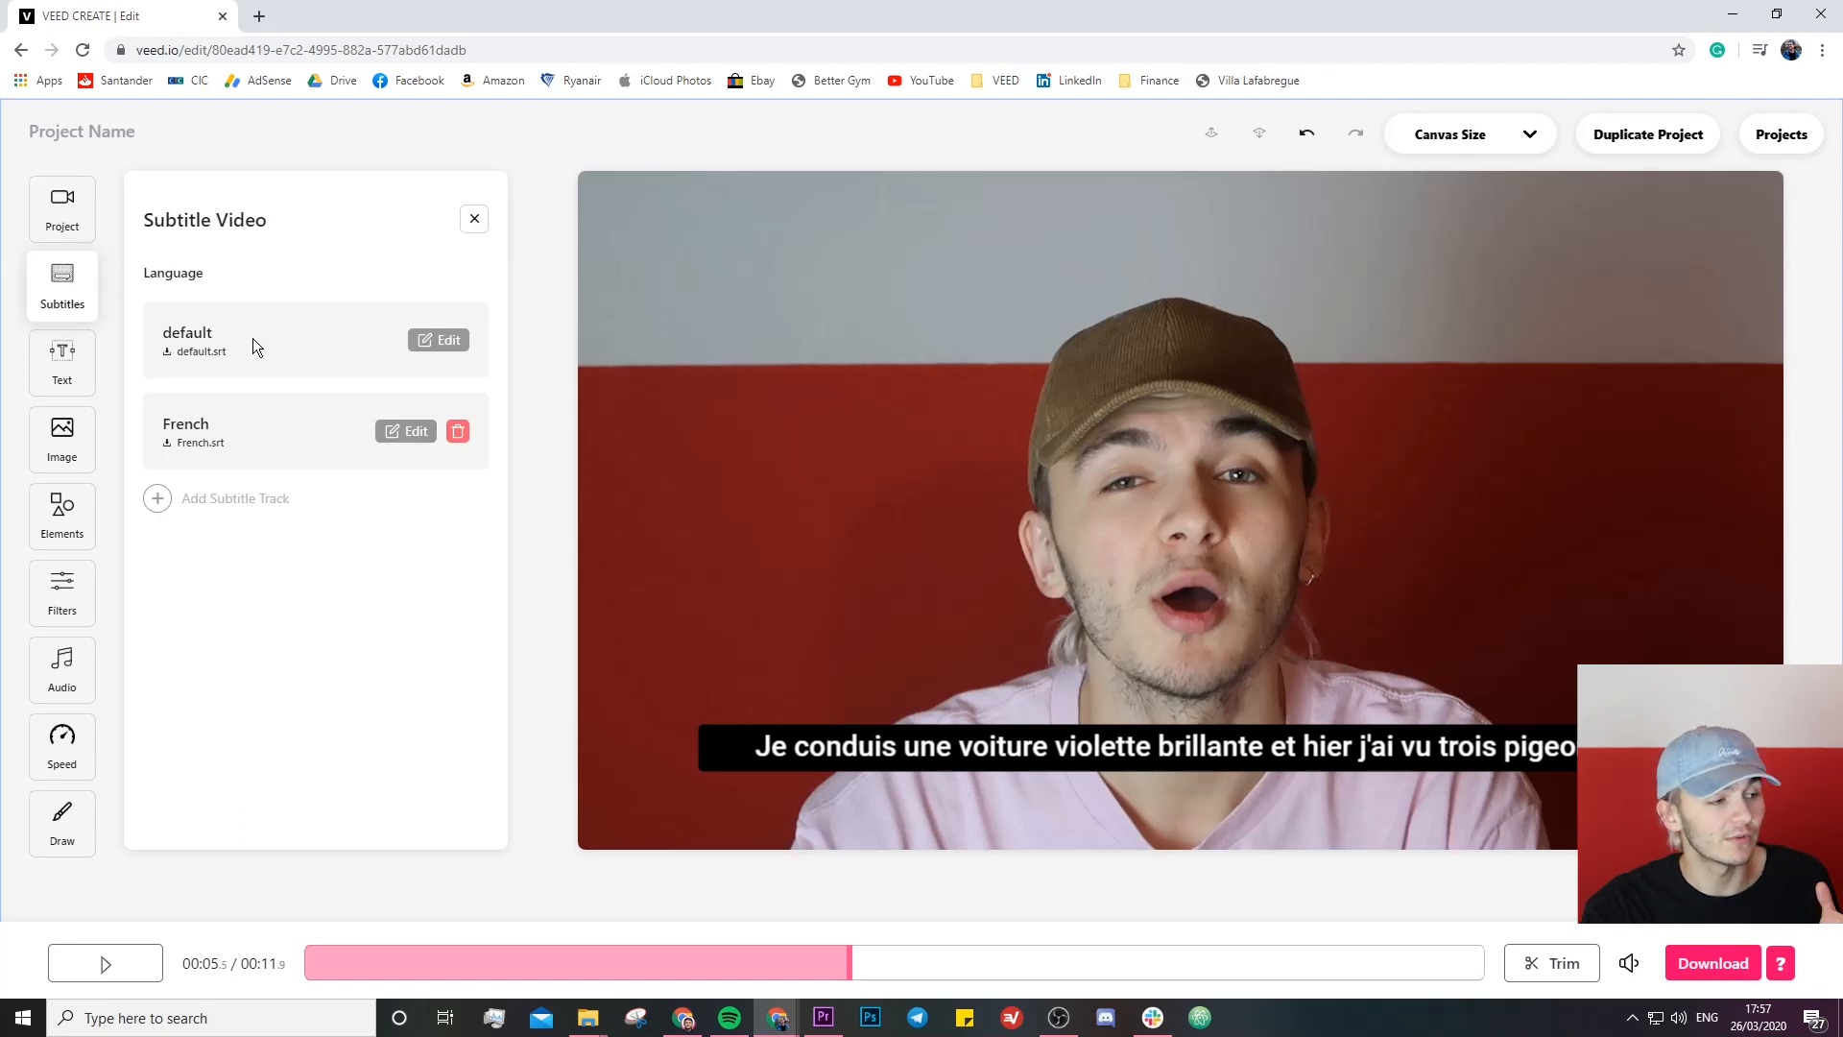
{"action": "left_click", "coordinate": [434, 340]}
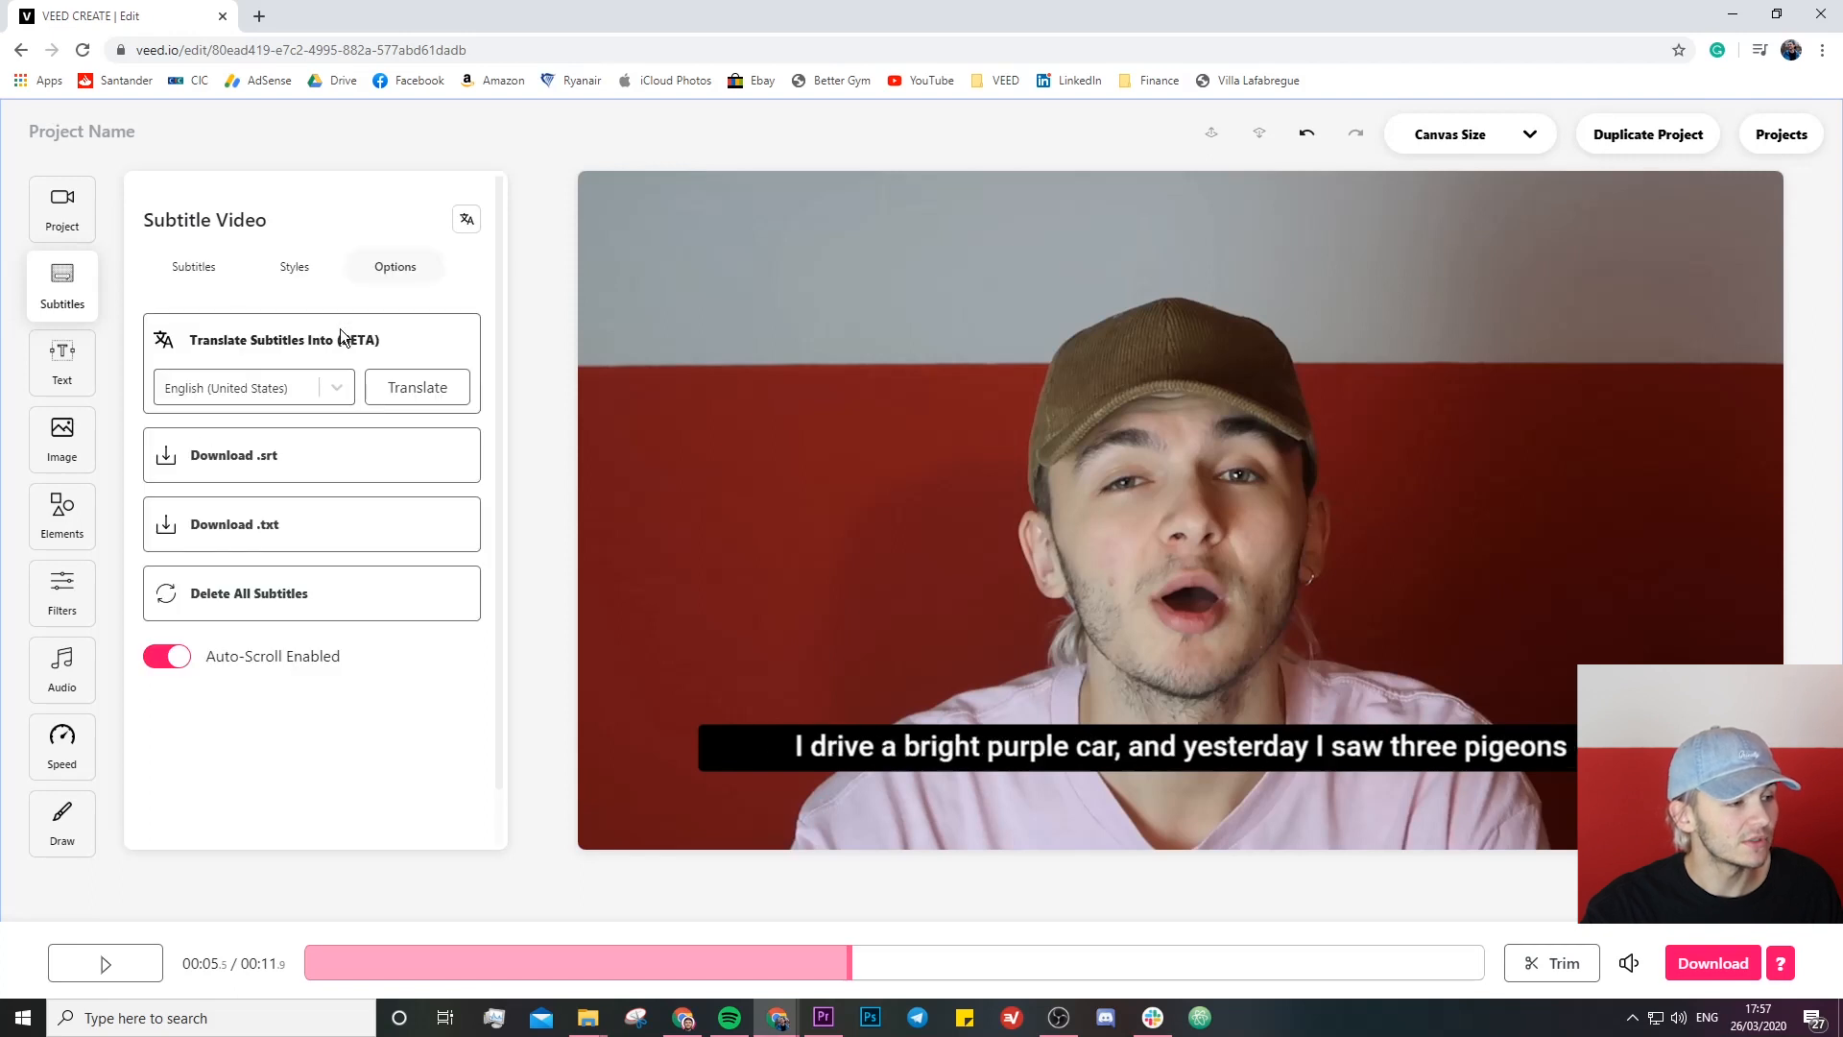
{"action": "left_click", "coordinate": [294, 267]}
{"action": "left_click", "coordinate": [202, 268]}
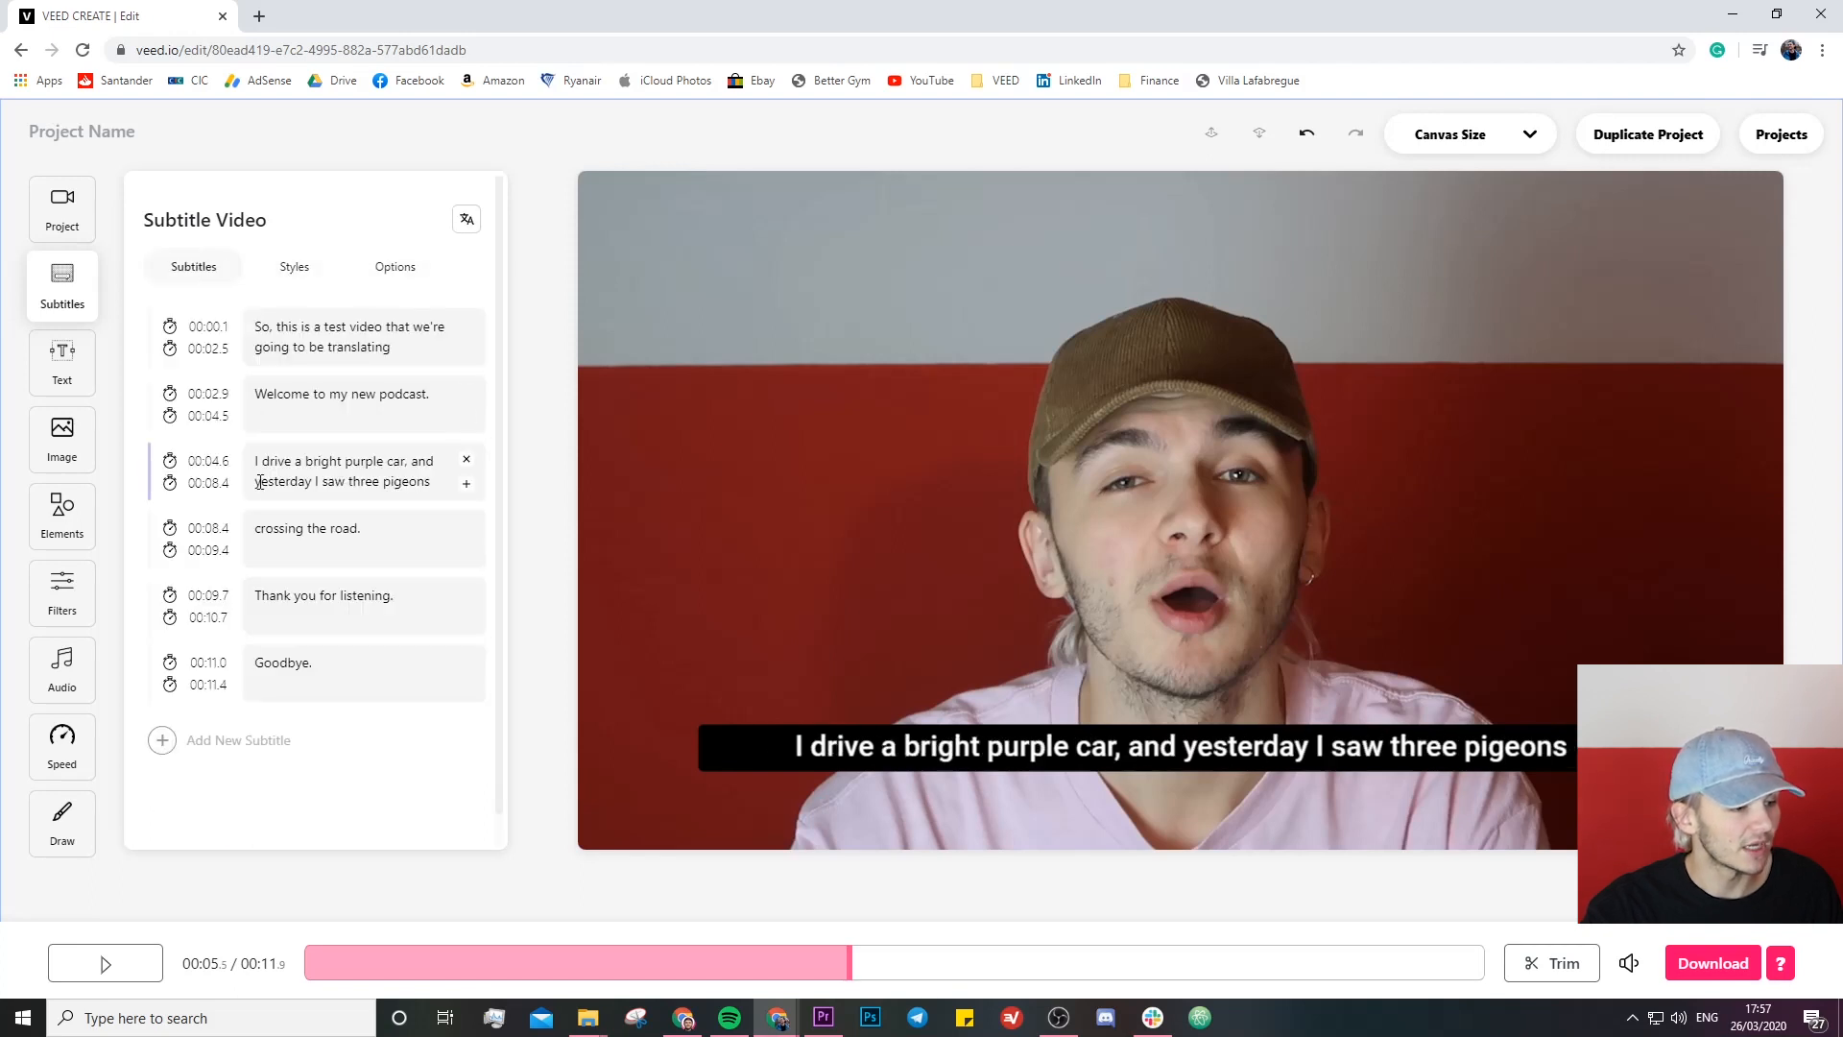
{"action": "left_click", "coordinate": [393, 270]}
{"action": "left_click", "coordinate": [268, 457]}
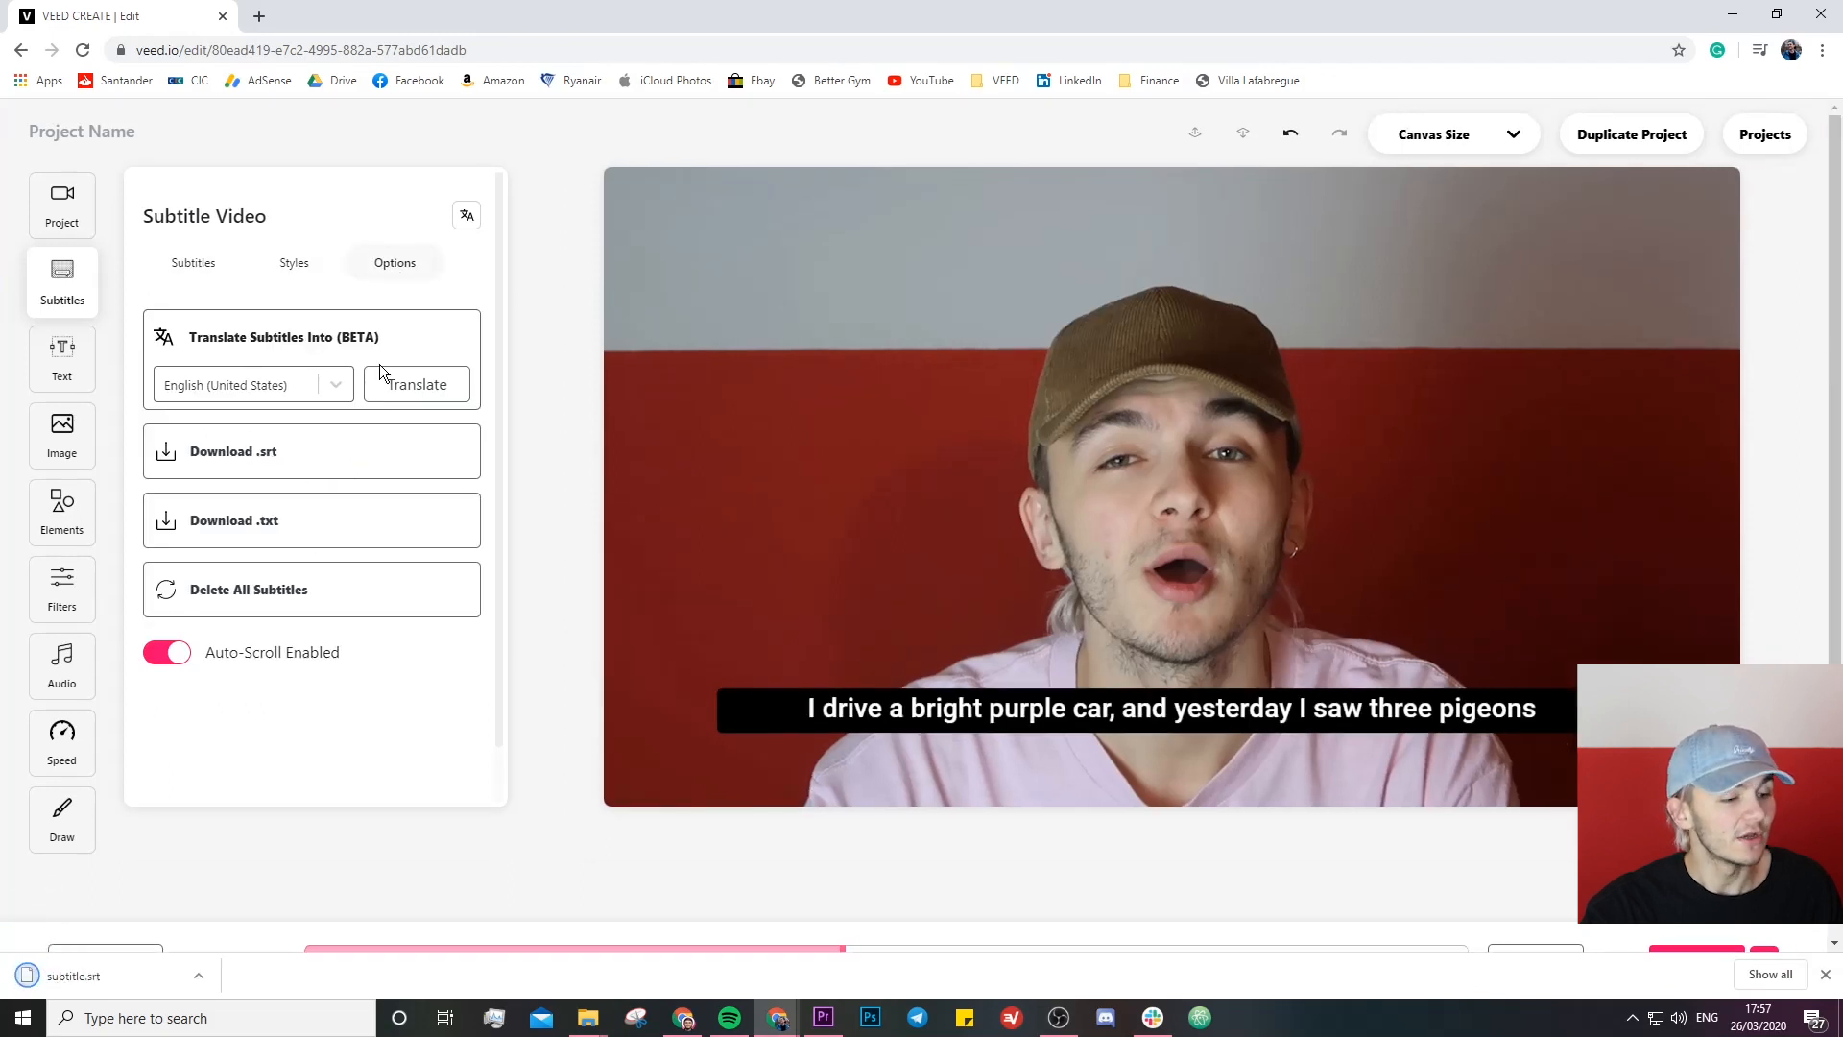
{"action": "left_click", "coordinate": [1825, 974]}
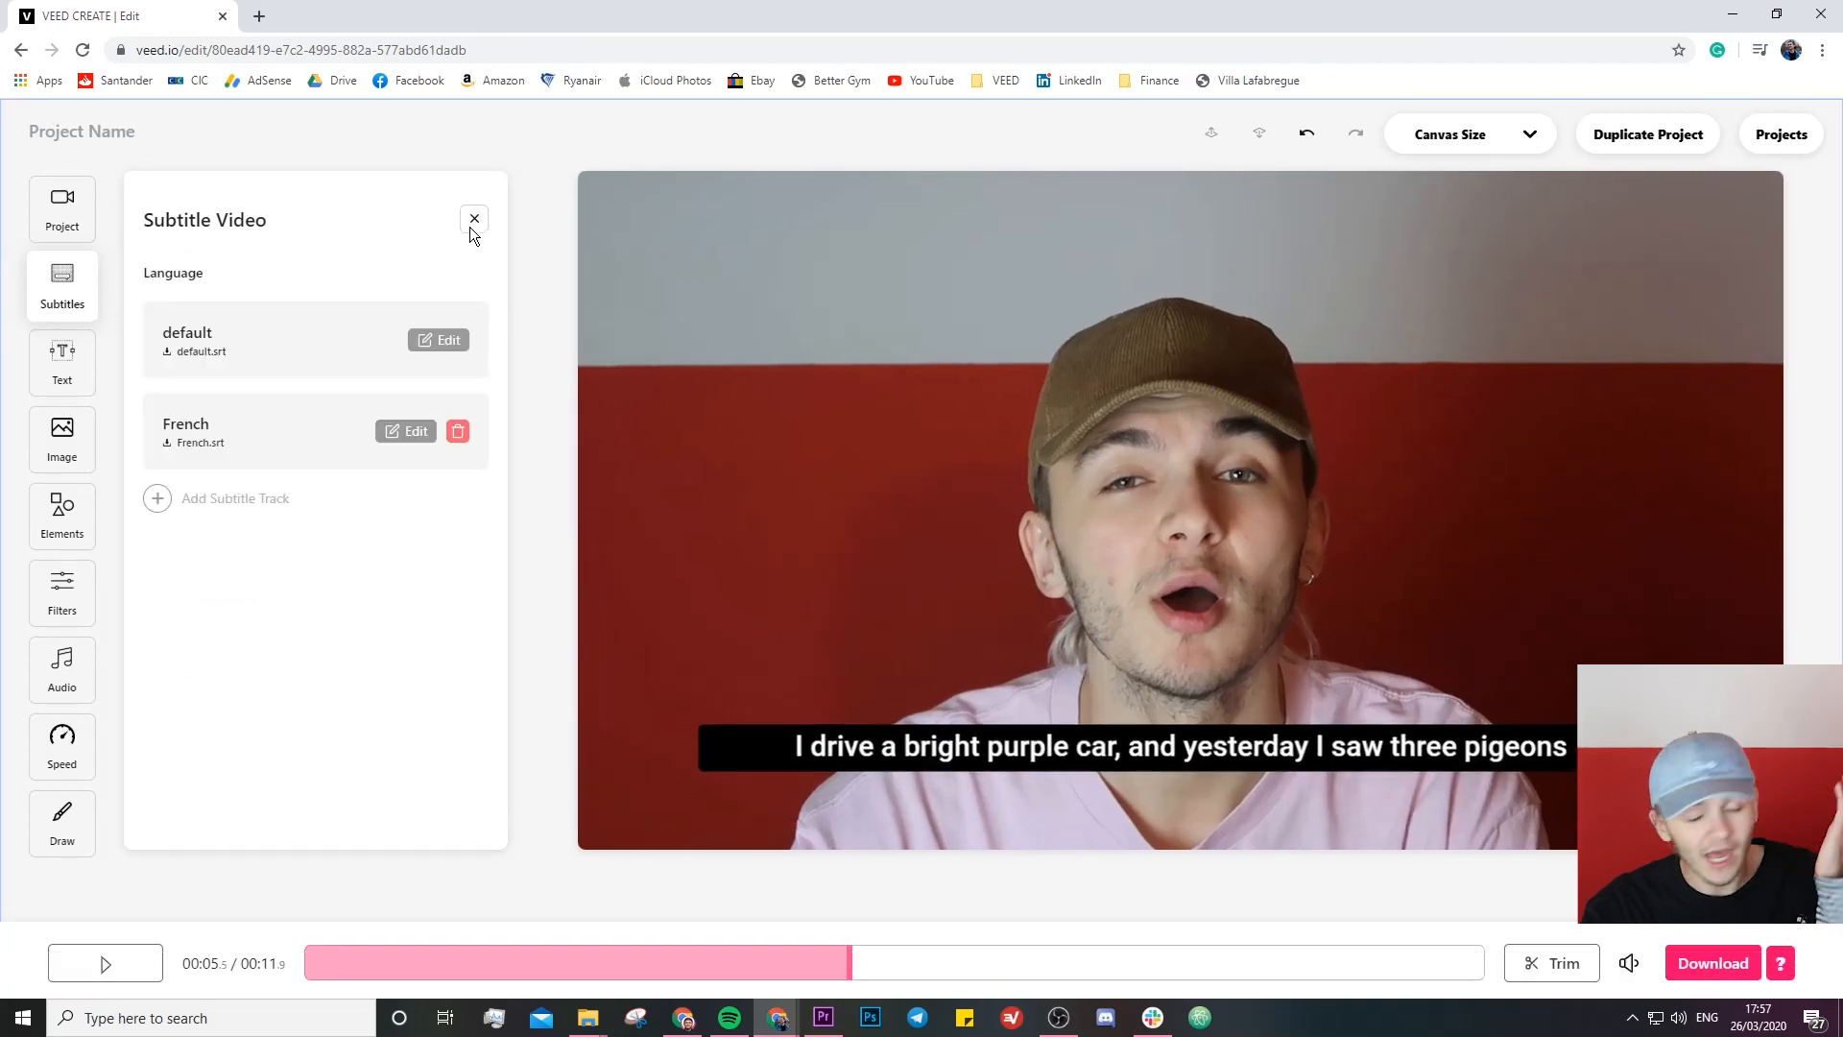
- Add a Spanish subtitle track using the Translate from original option
{"action": "left_click", "coordinate": [156, 502]}
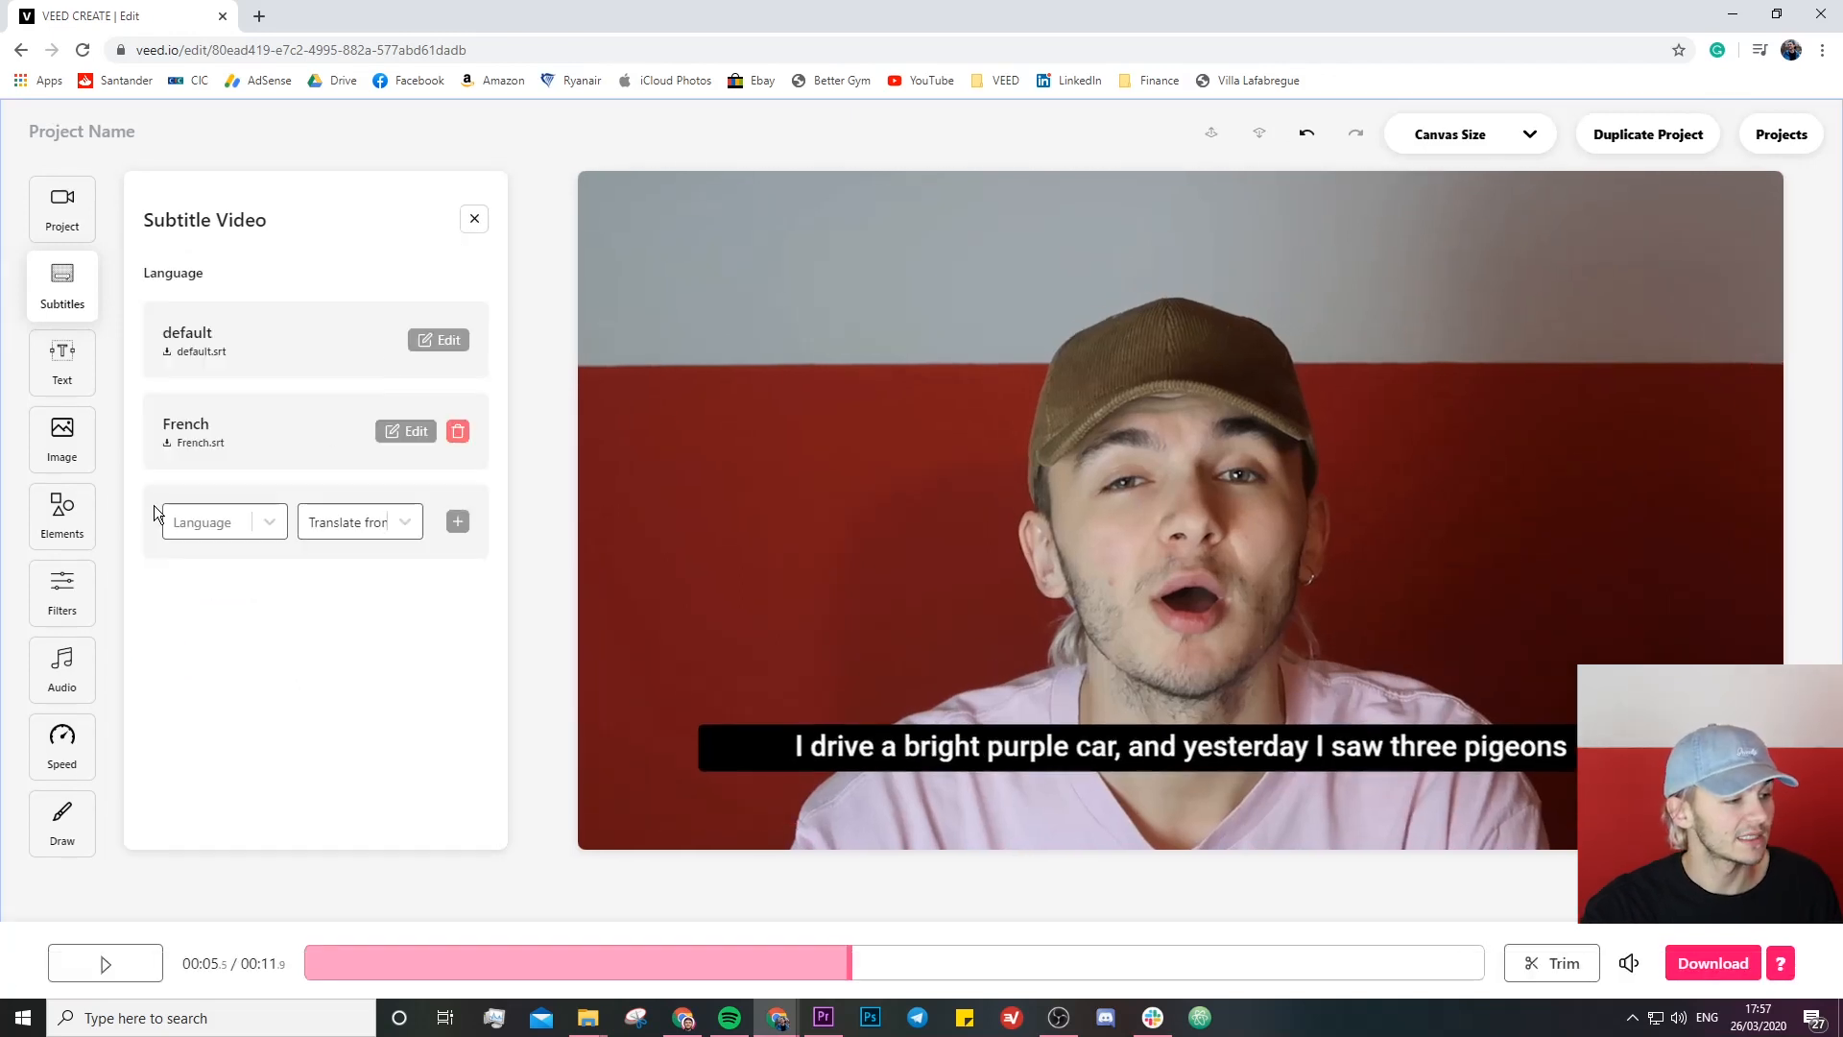
{"action": "left_click", "coordinate": [225, 530]}
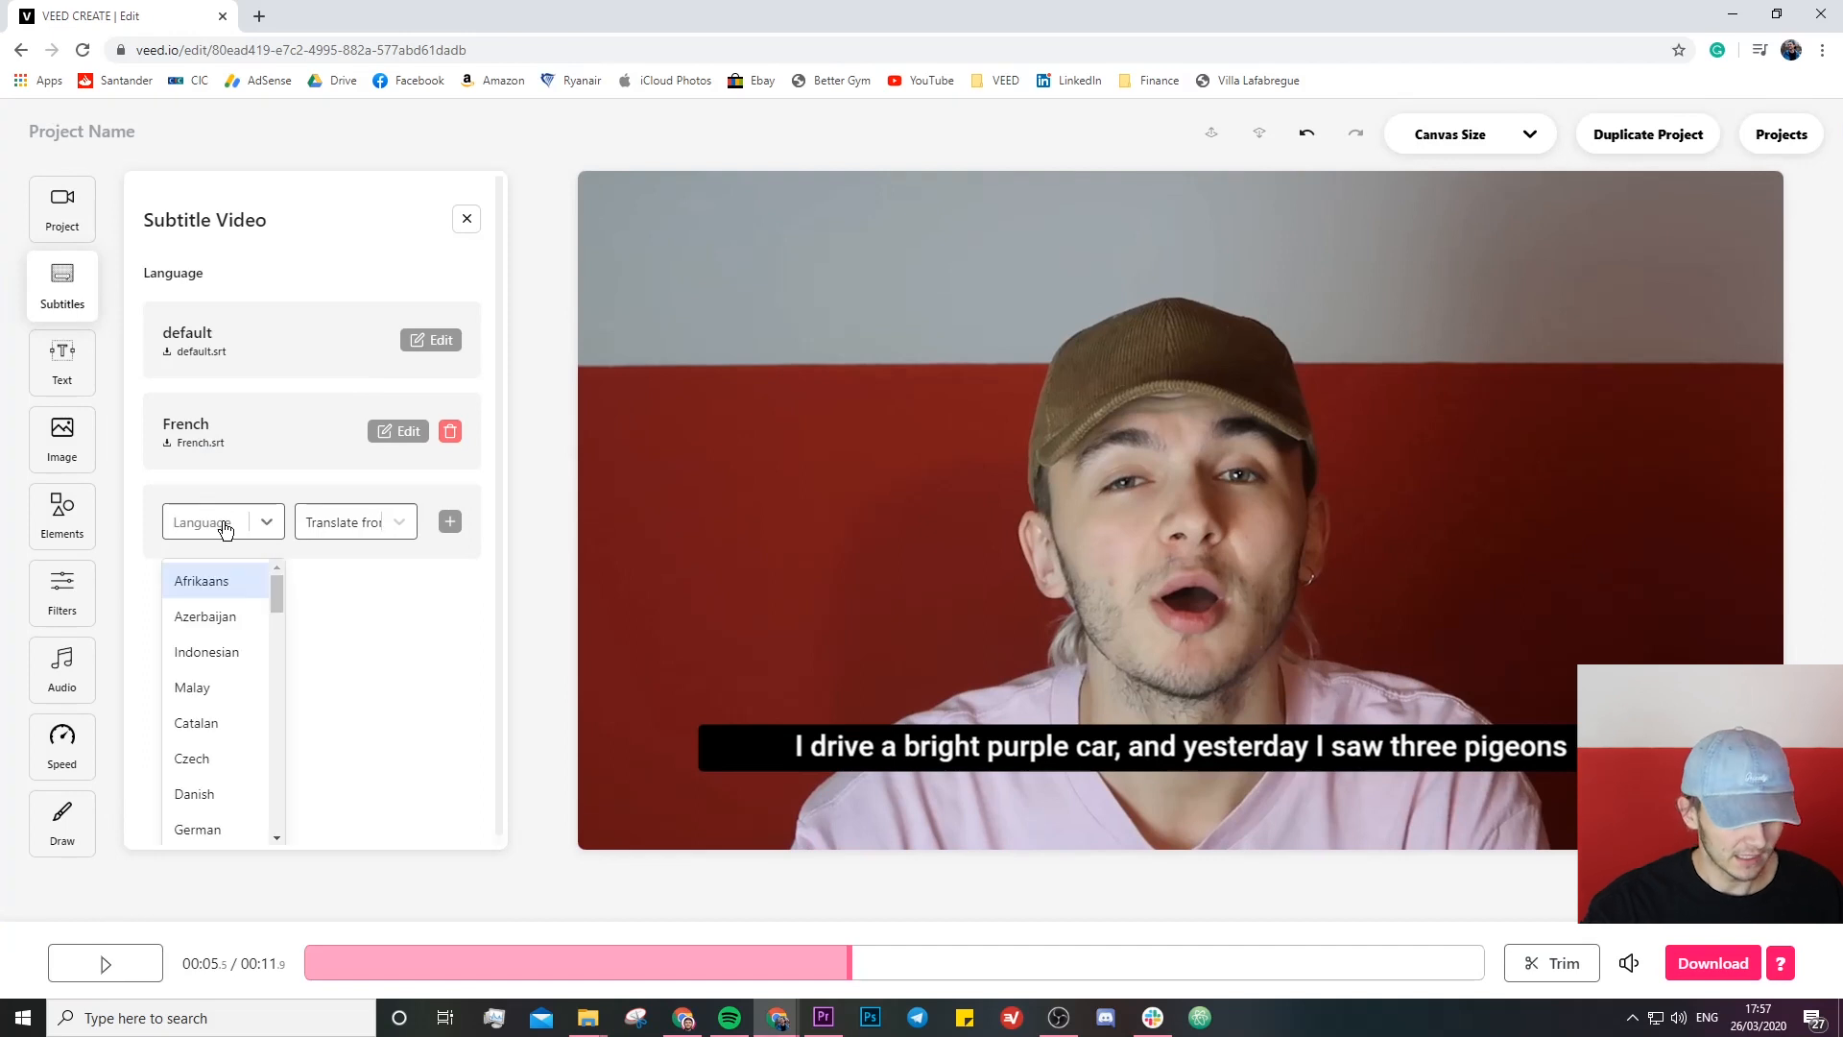
{"action": "type", "text": "spanish"}
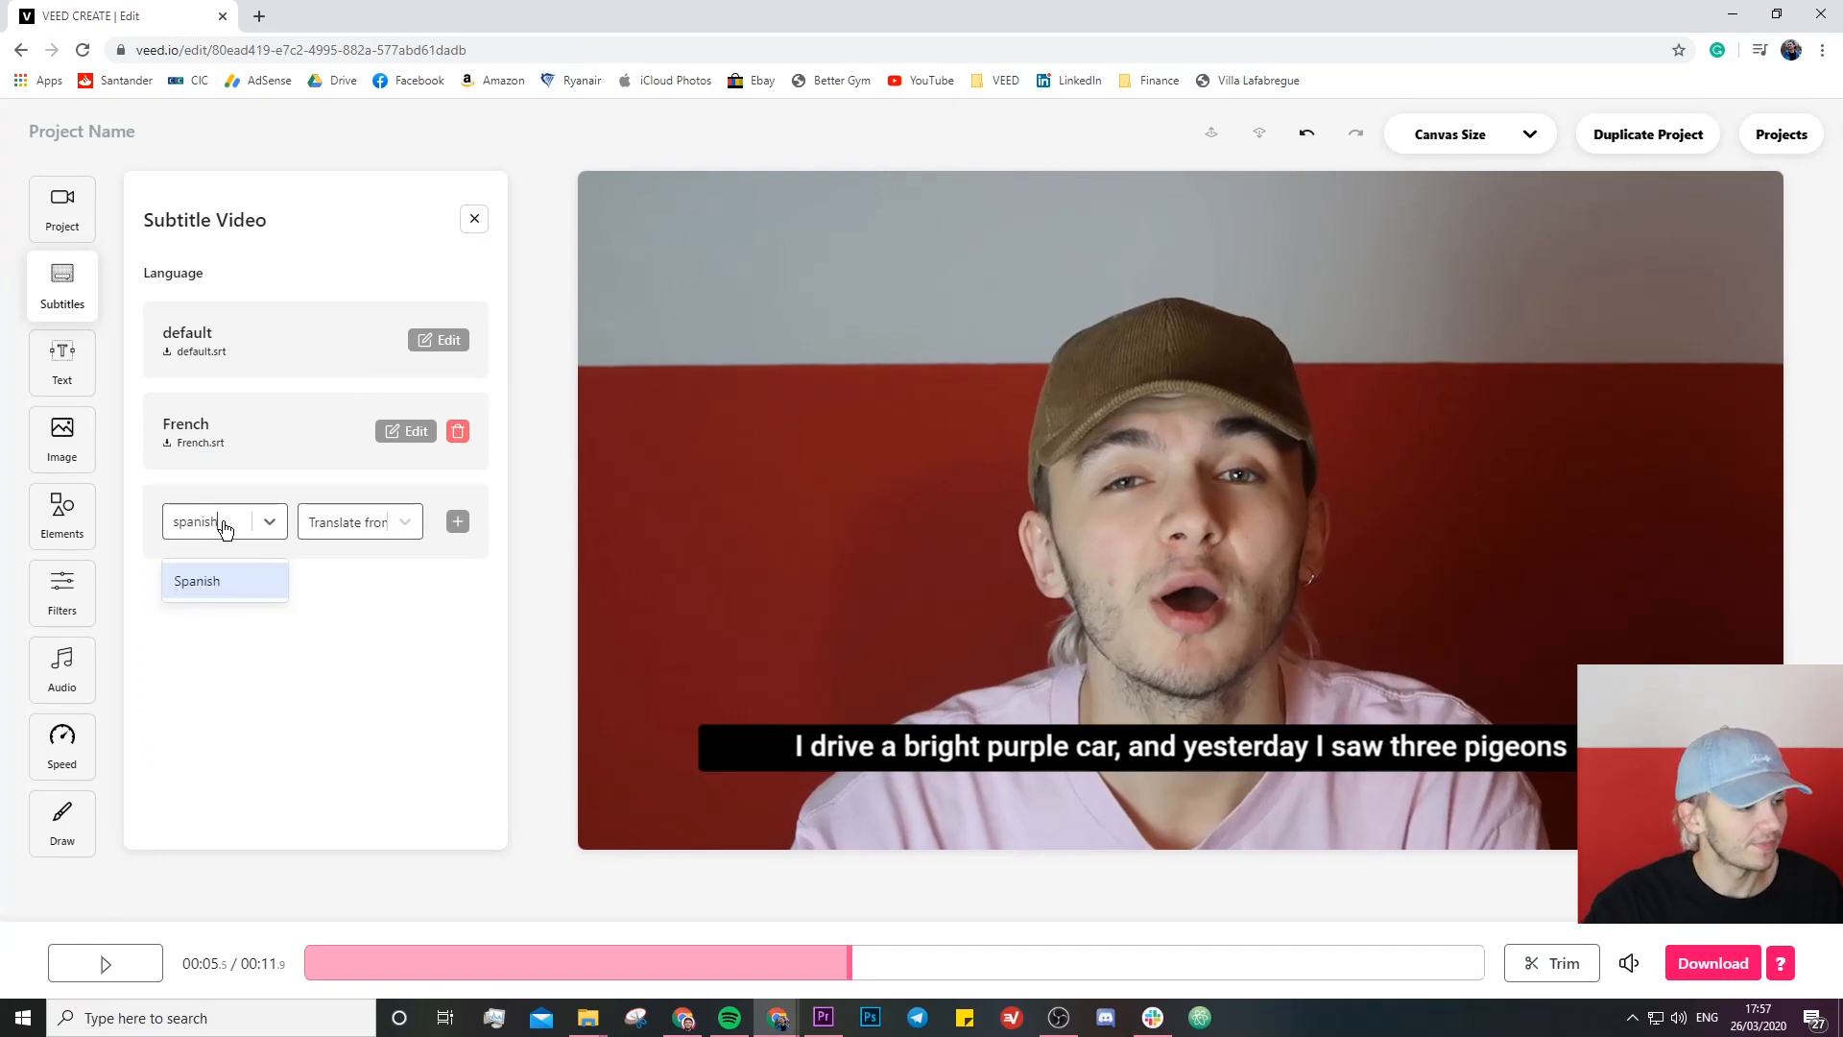
{"action": "left_click", "coordinate": [227, 581]}
{"action": "left_click", "coordinate": [362, 528]}
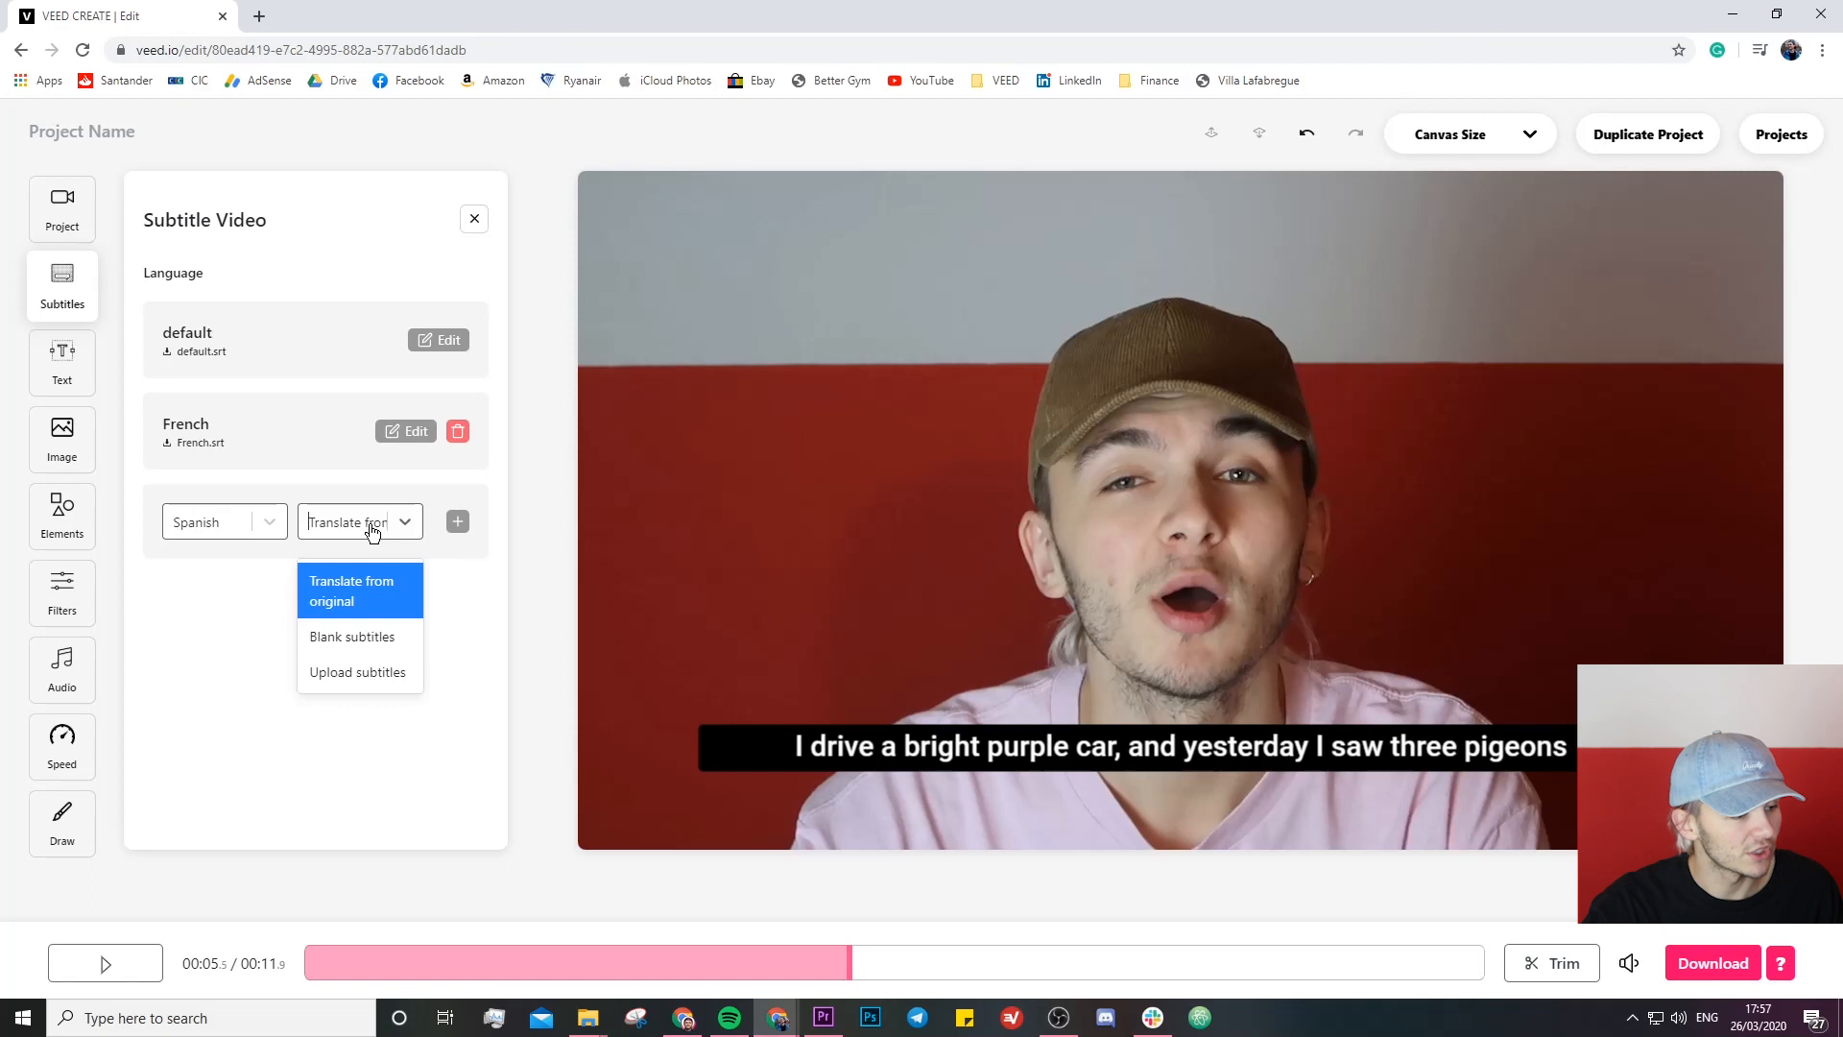
{"action": "left_click", "coordinate": [359, 581]}
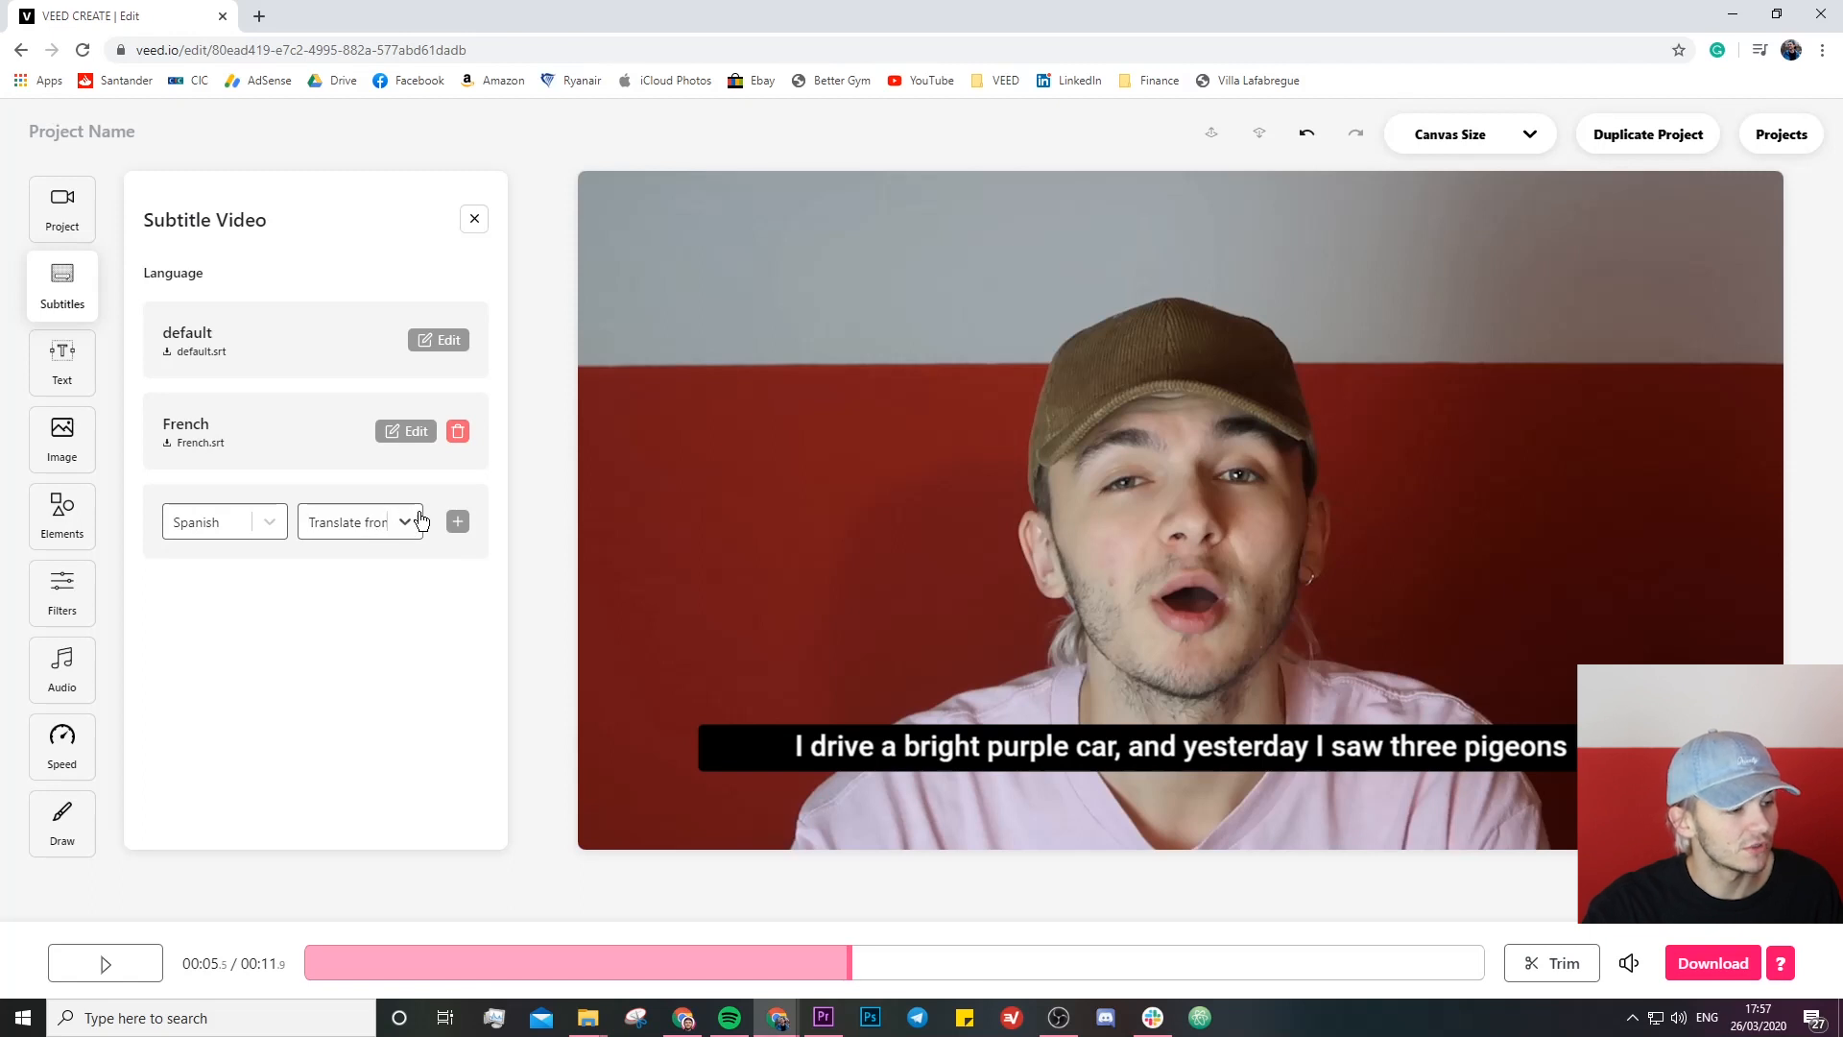
{"action": "left_click", "coordinate": [457, 524]}
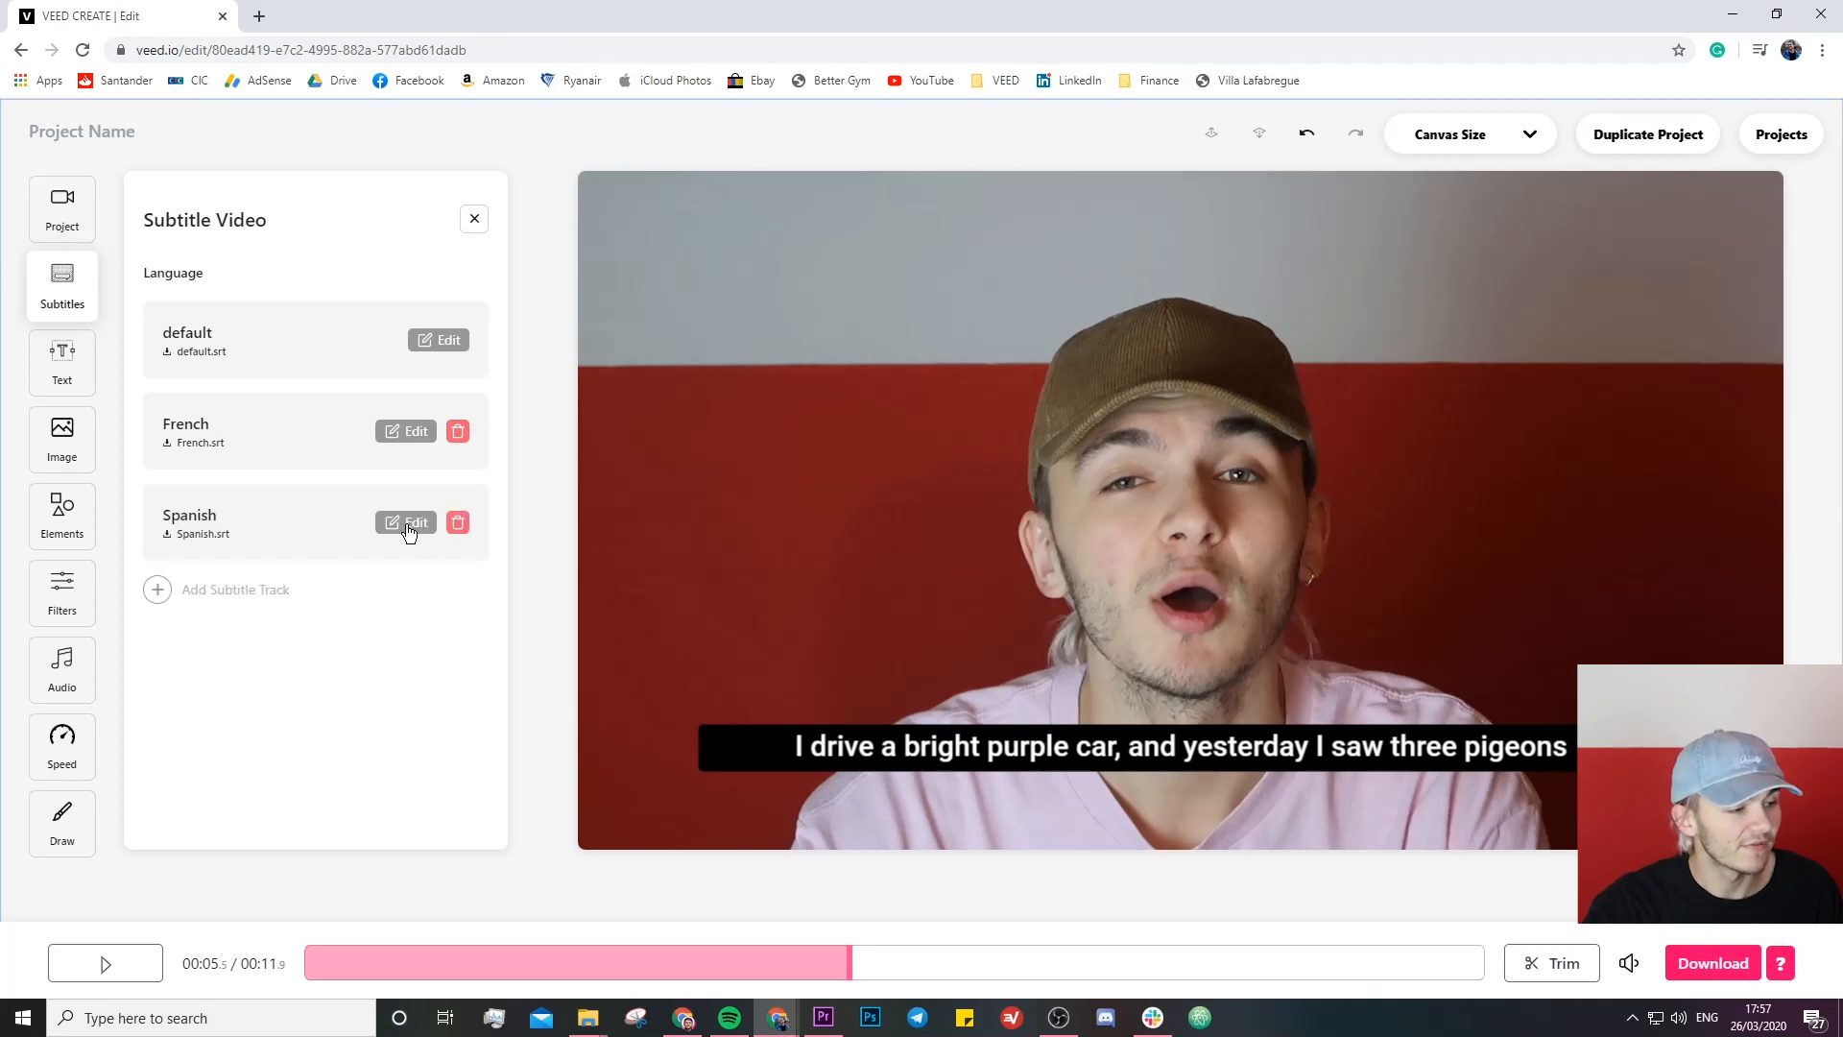
- Open the Spanish subtitle track and play the video from the beginning to check the translated first line
{"action": "left_click", "coordinate": [410, 525]}
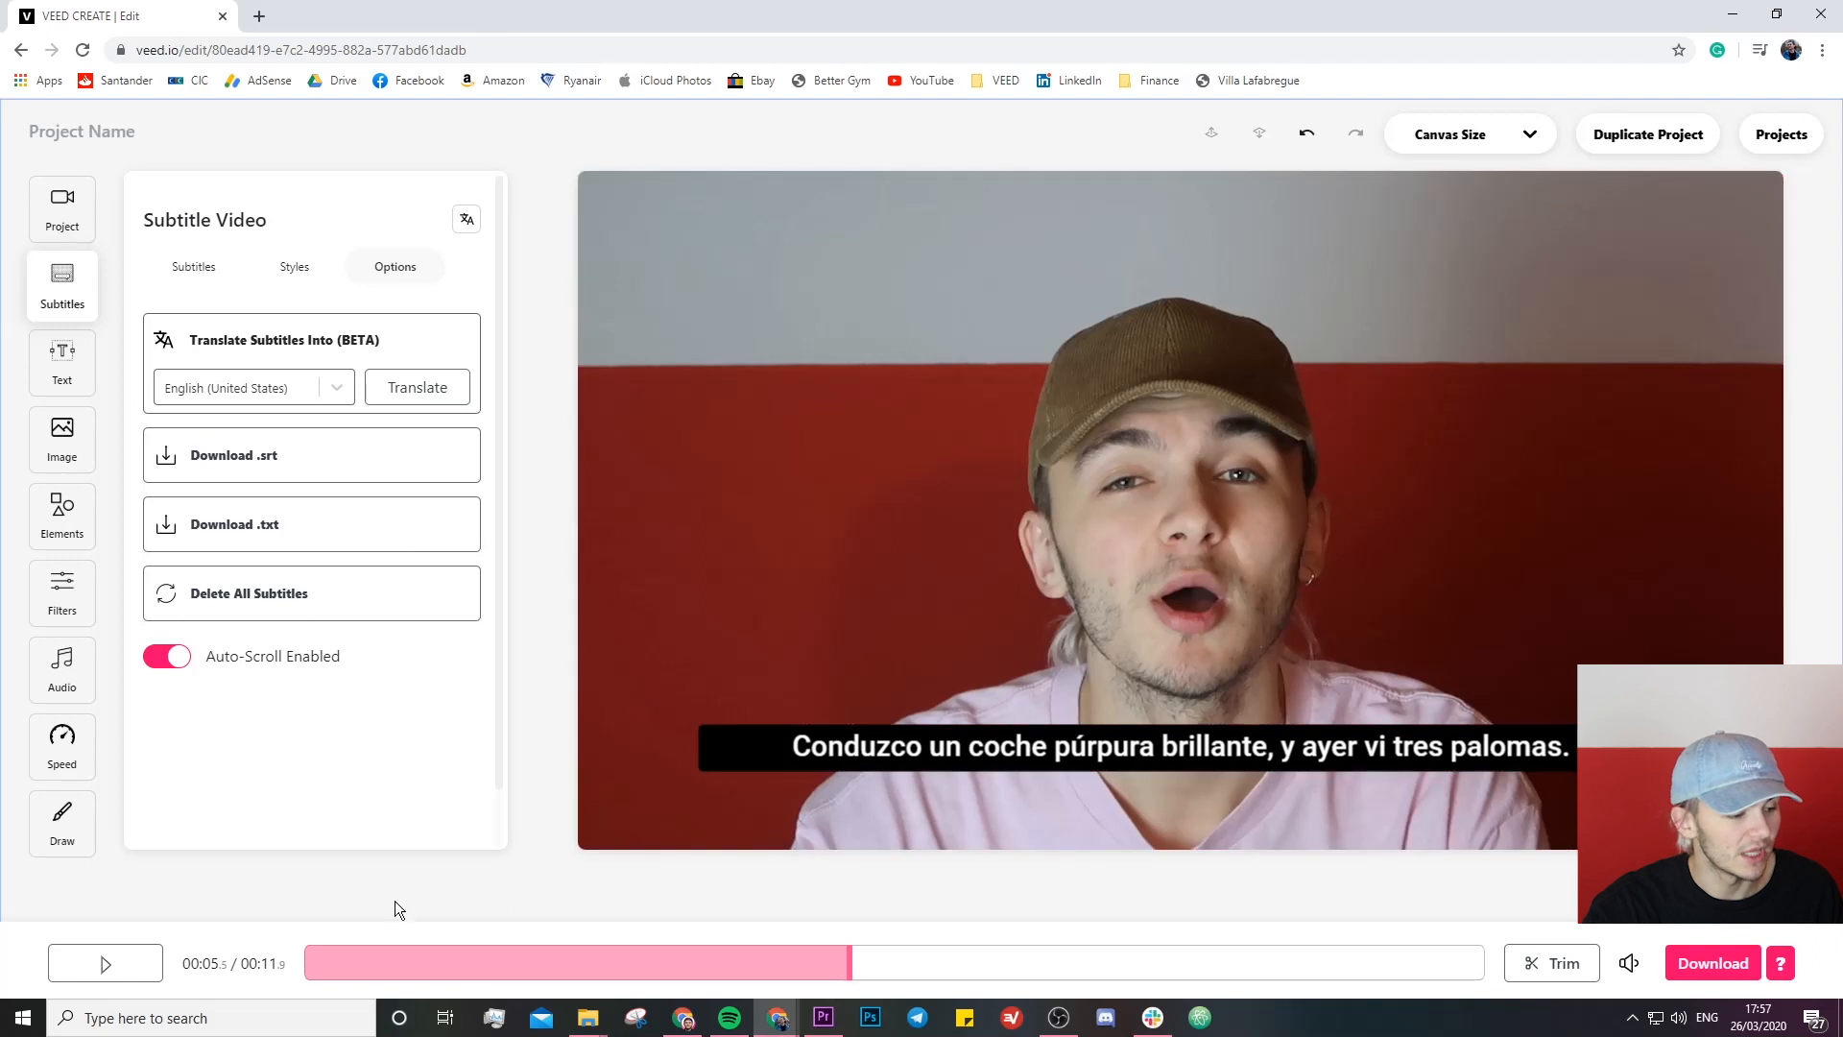
{"action": "left_click", "coordinate": [317, 955]}
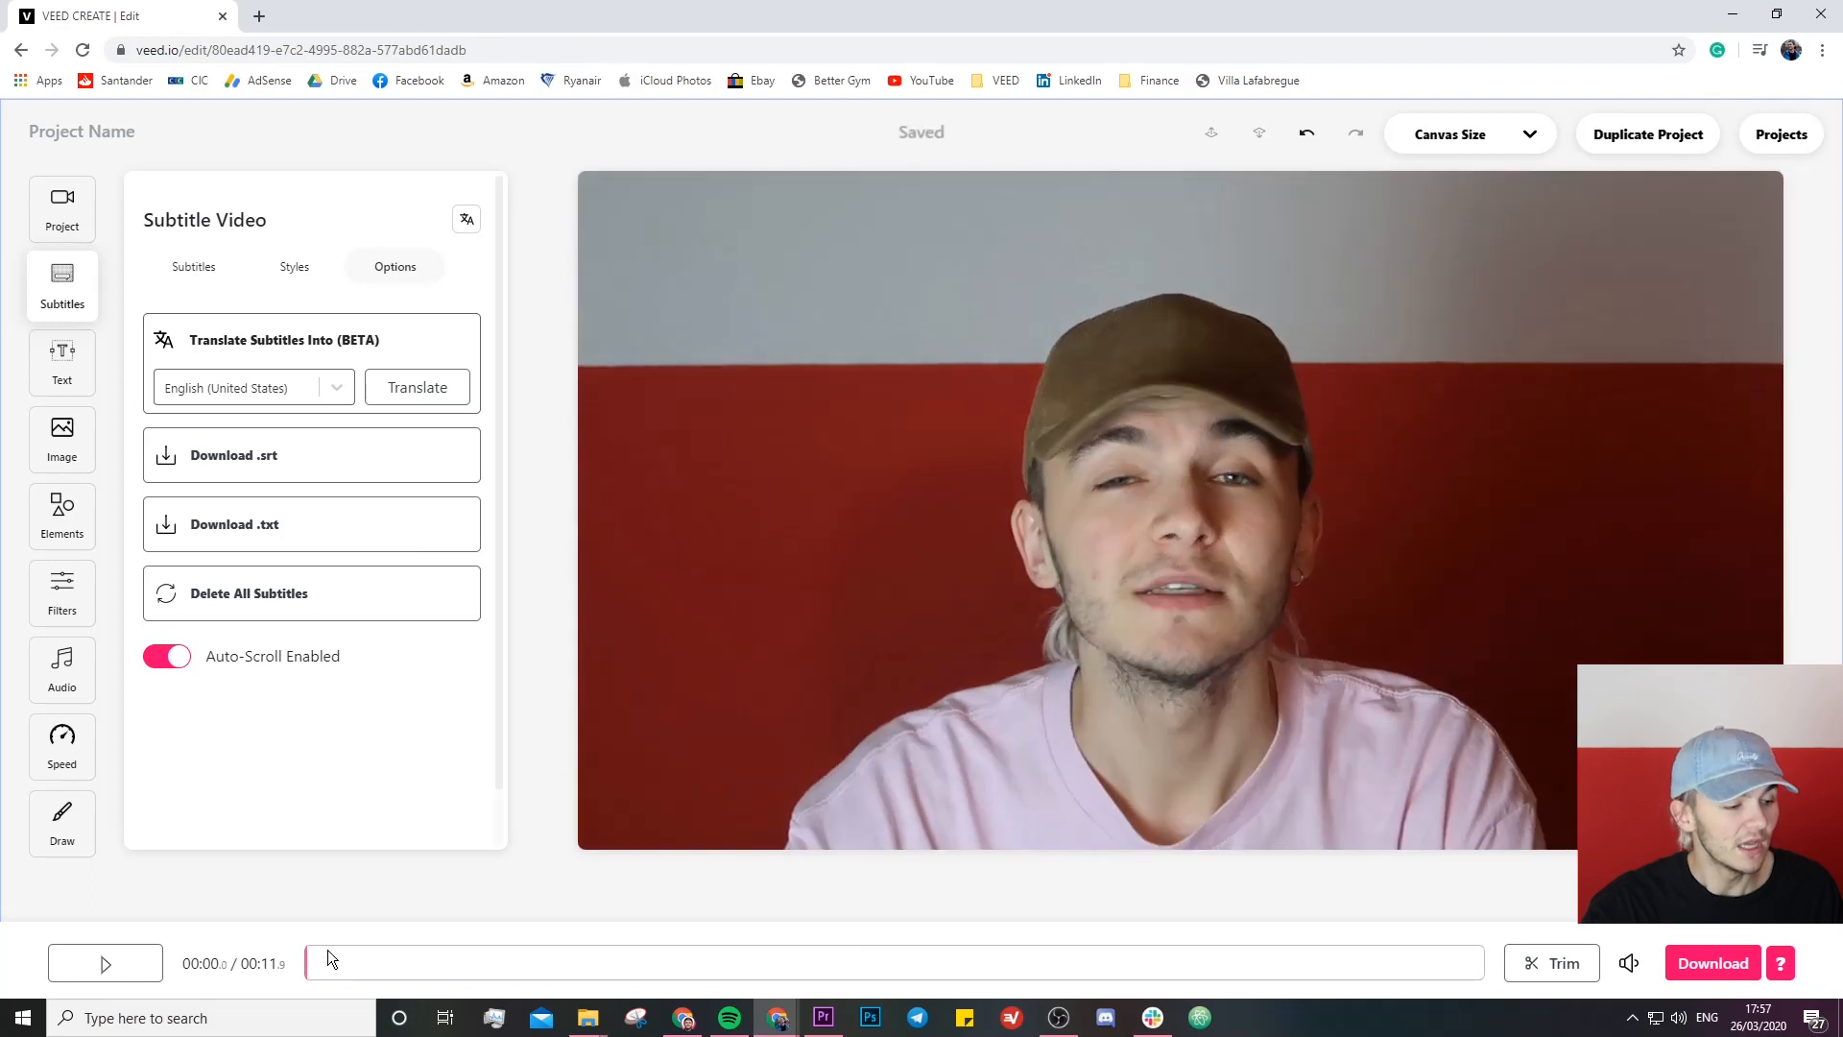
{"action": "left_click", "coordinate": [114, 976]}
{"action": "left_click", "coordinate": [117, 975]}
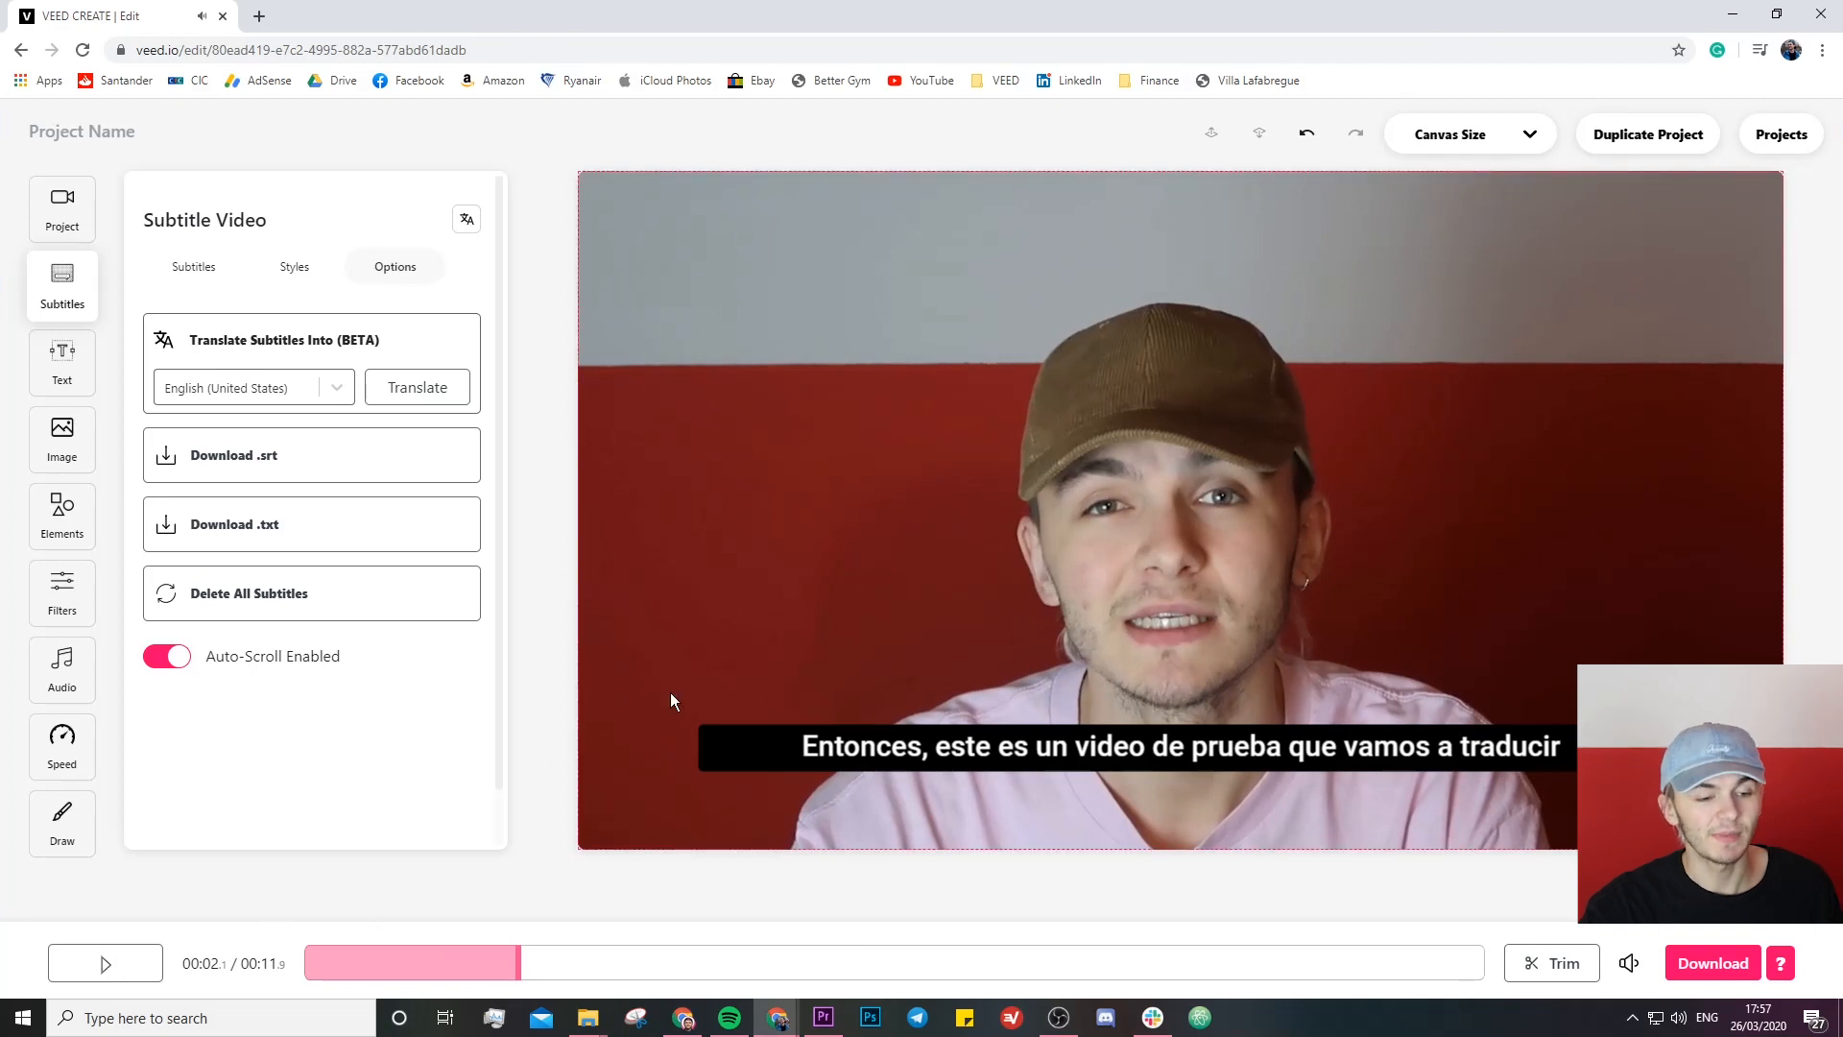
- Switch to the French subtitle track and examine its list of translated lines
{"action": "left_click", "coordinate": [201, 272]}
{"action": "left_click", "coordinate": [468, 223]}
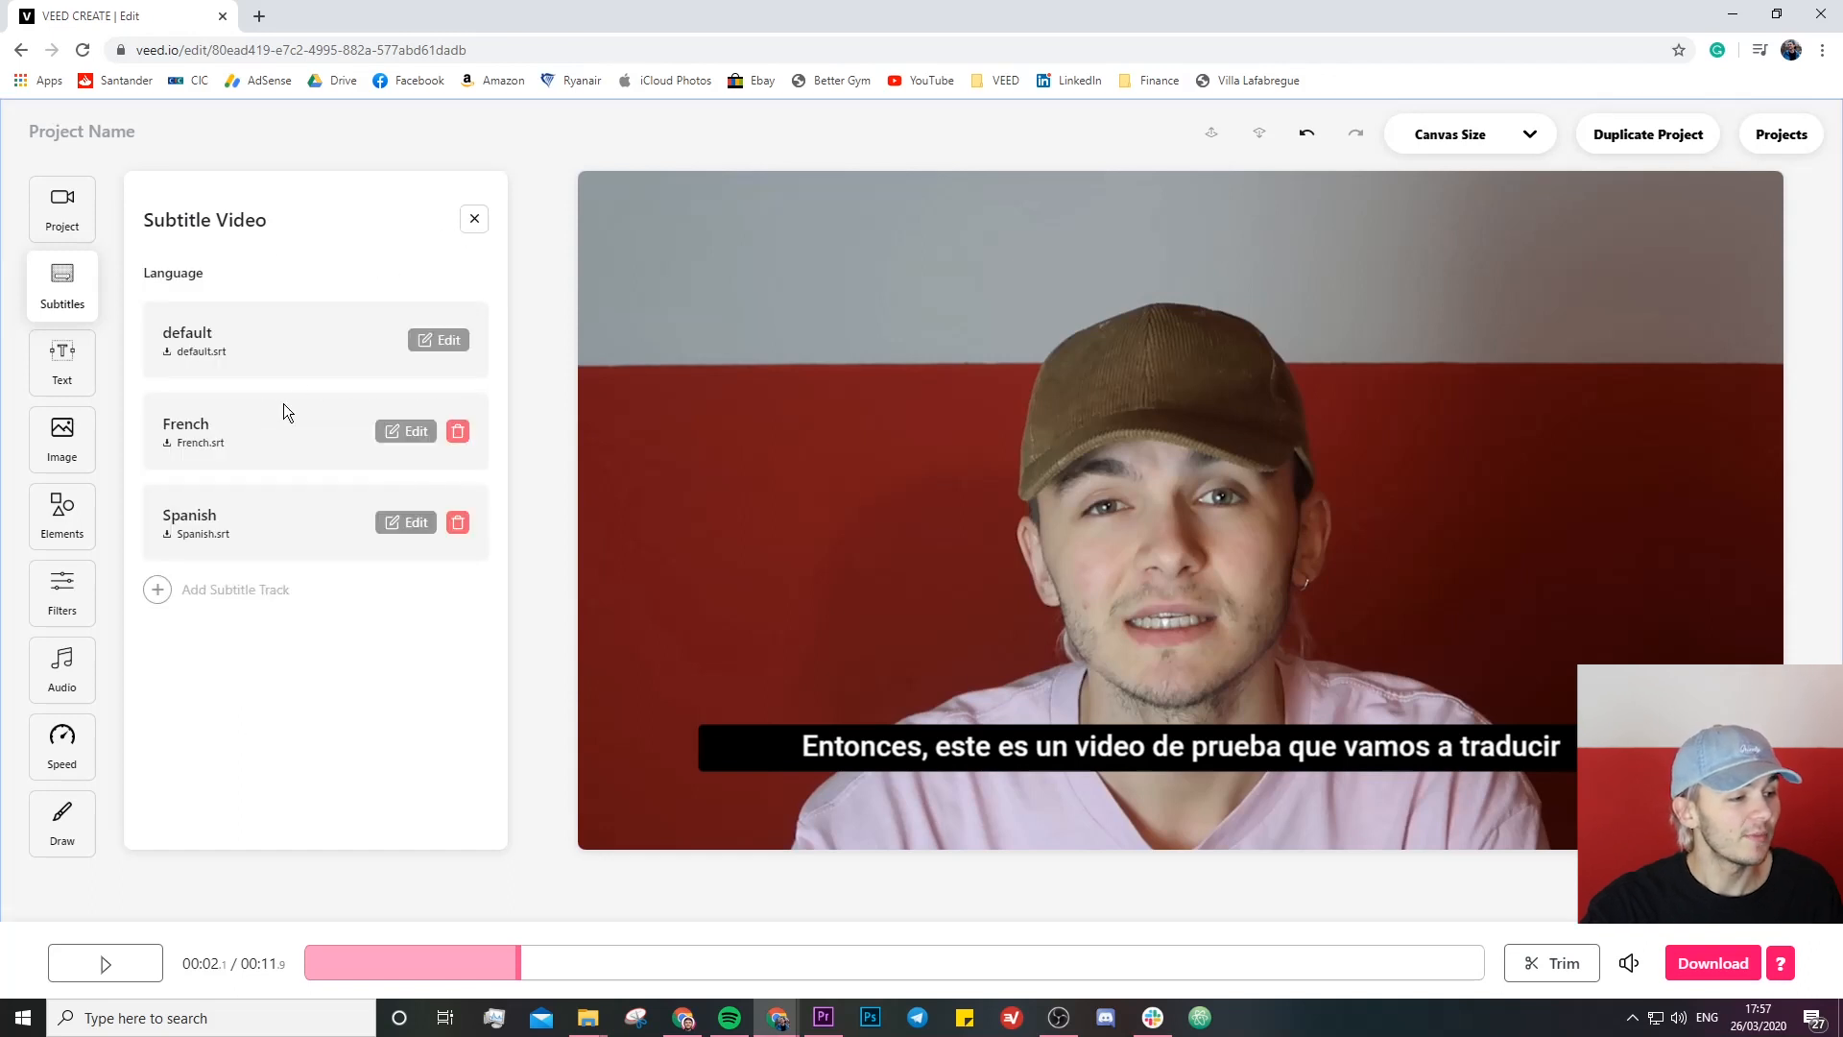
{"action": "left_click", "coordinate": [395, 431]}
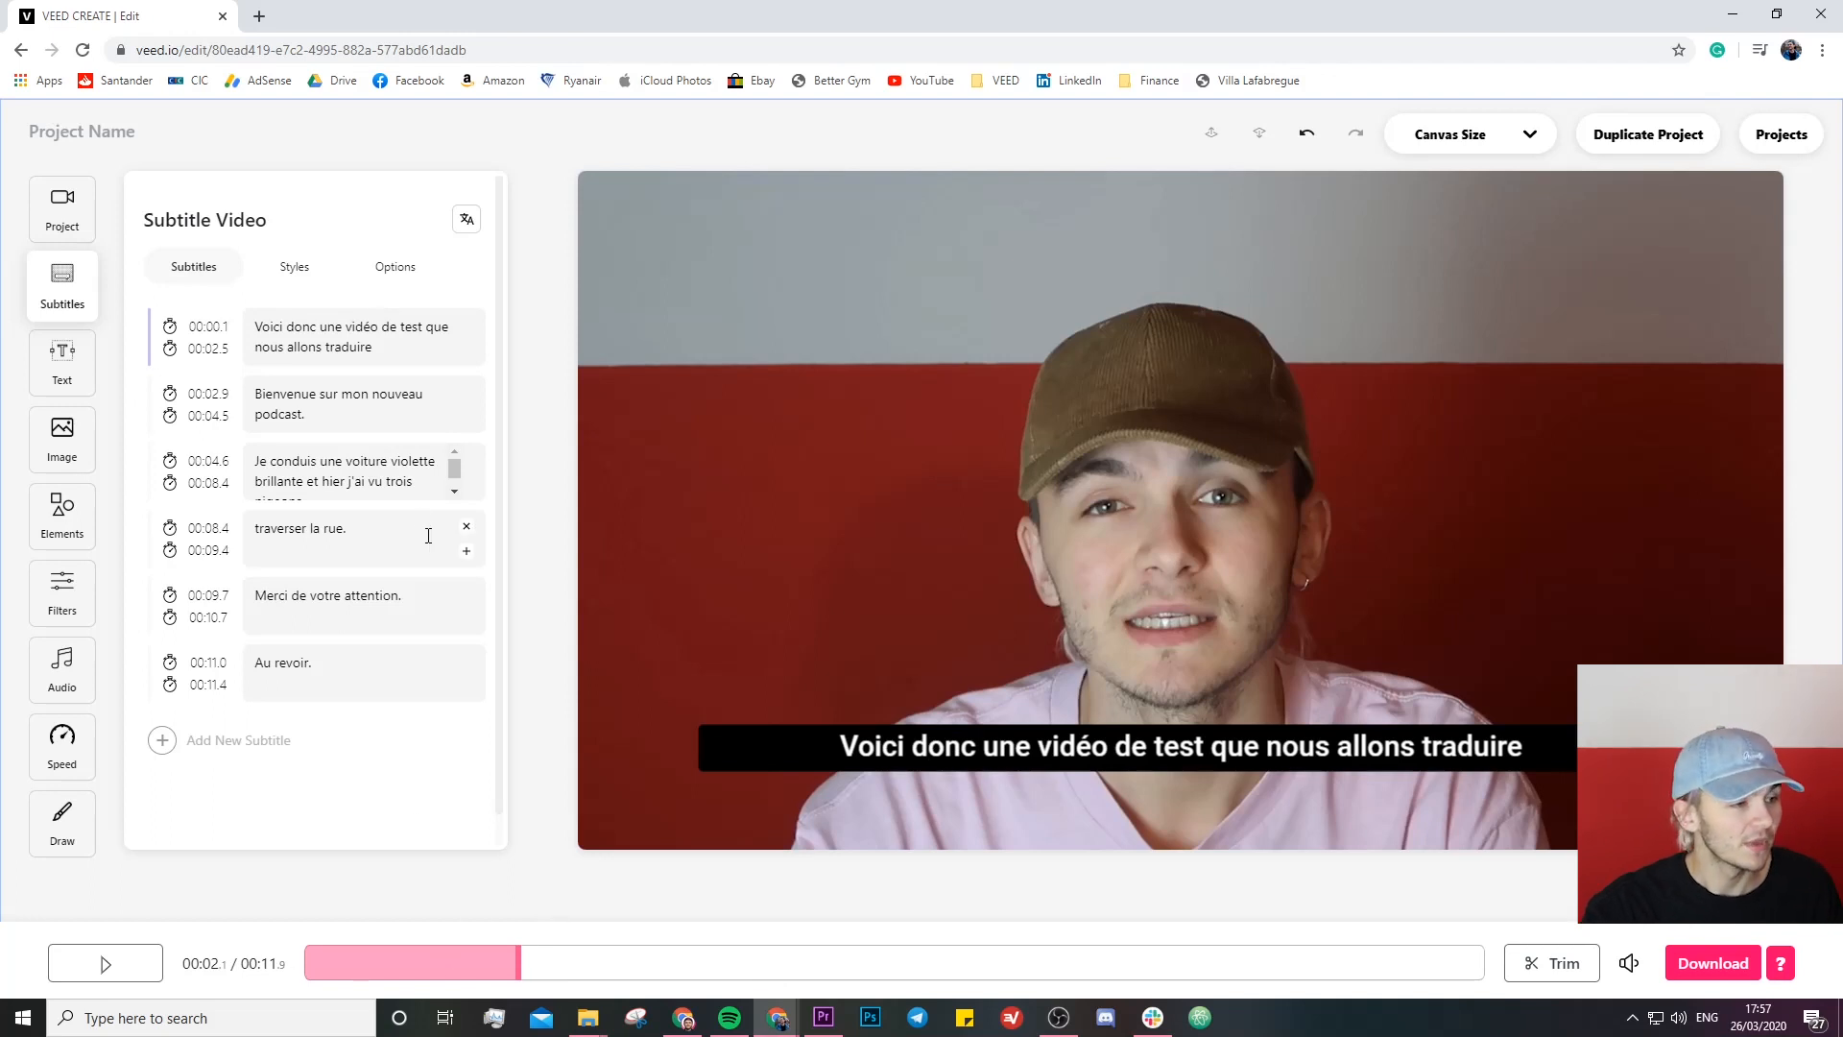
- Switch back to the Spanish subtitle track and download its subtitles as an .srt file
{"action": "left_click", "coordinate": [467, 220]}
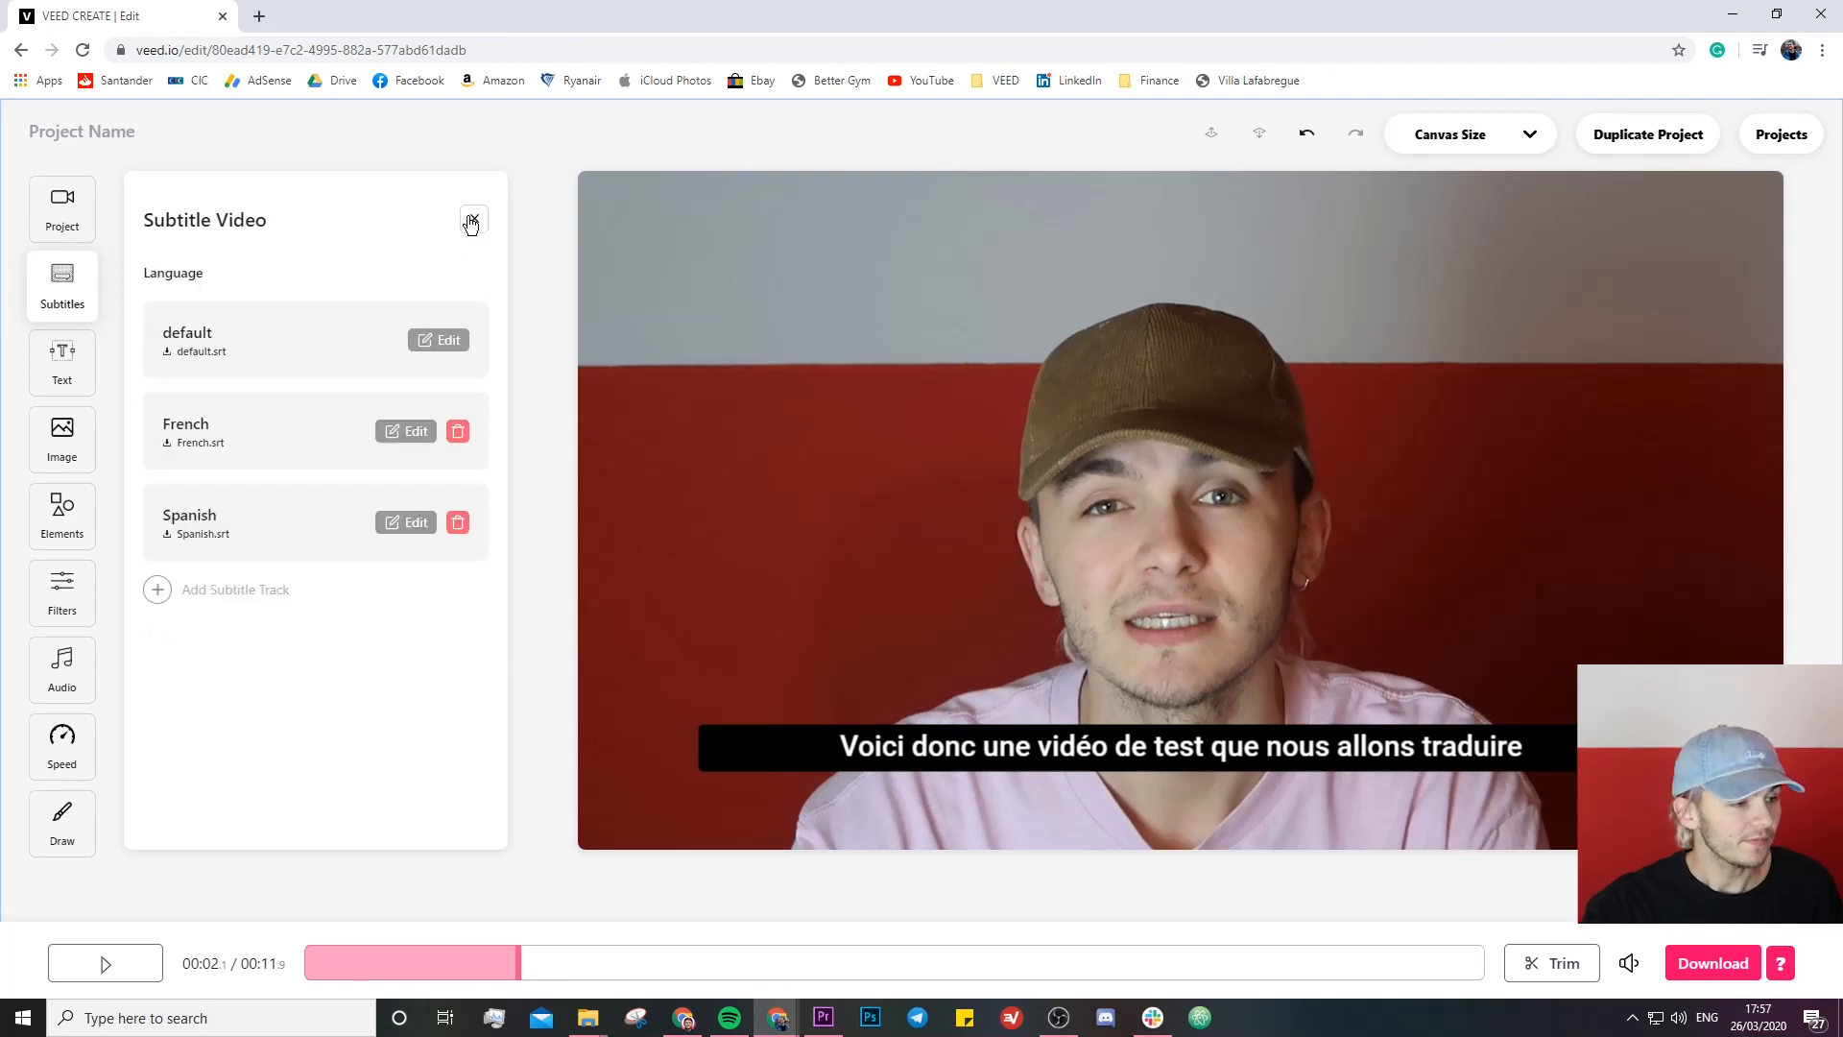
{"action": "left_click", "coordinate": [396, 525]}
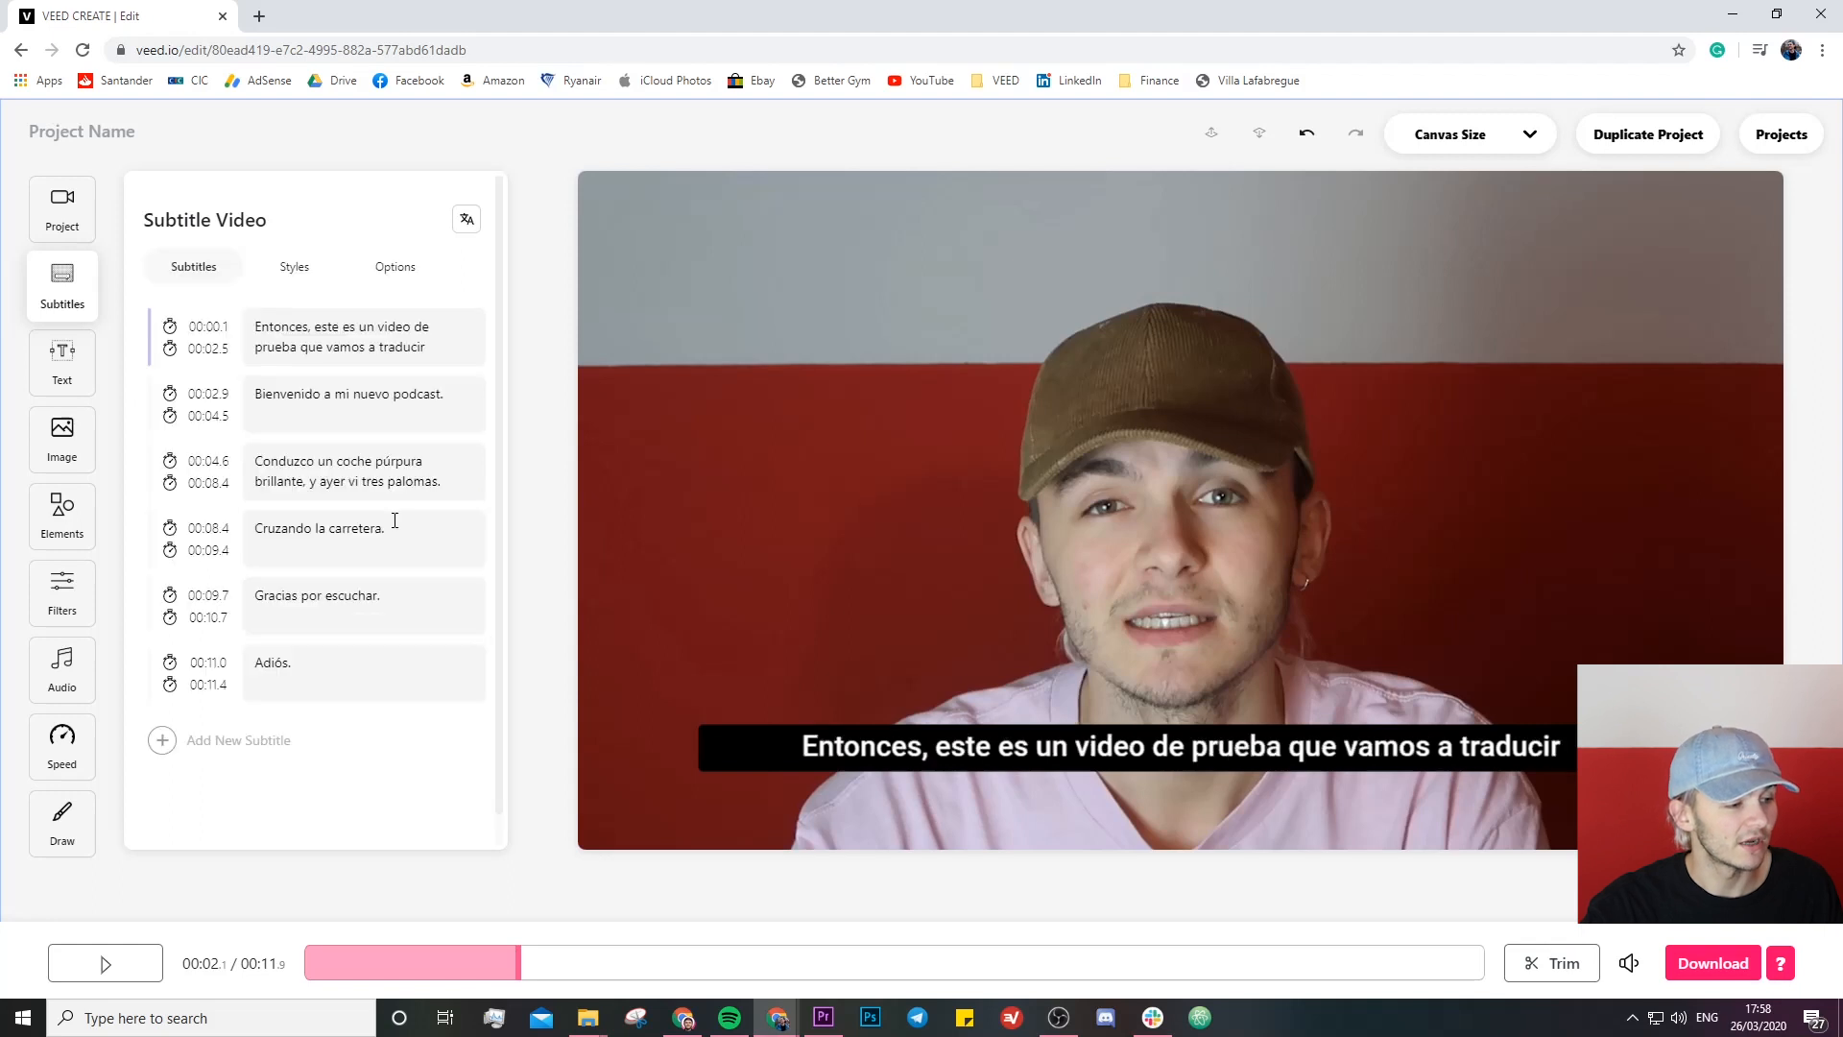
{"action": "left_click", "coordinate": [391, 274]}
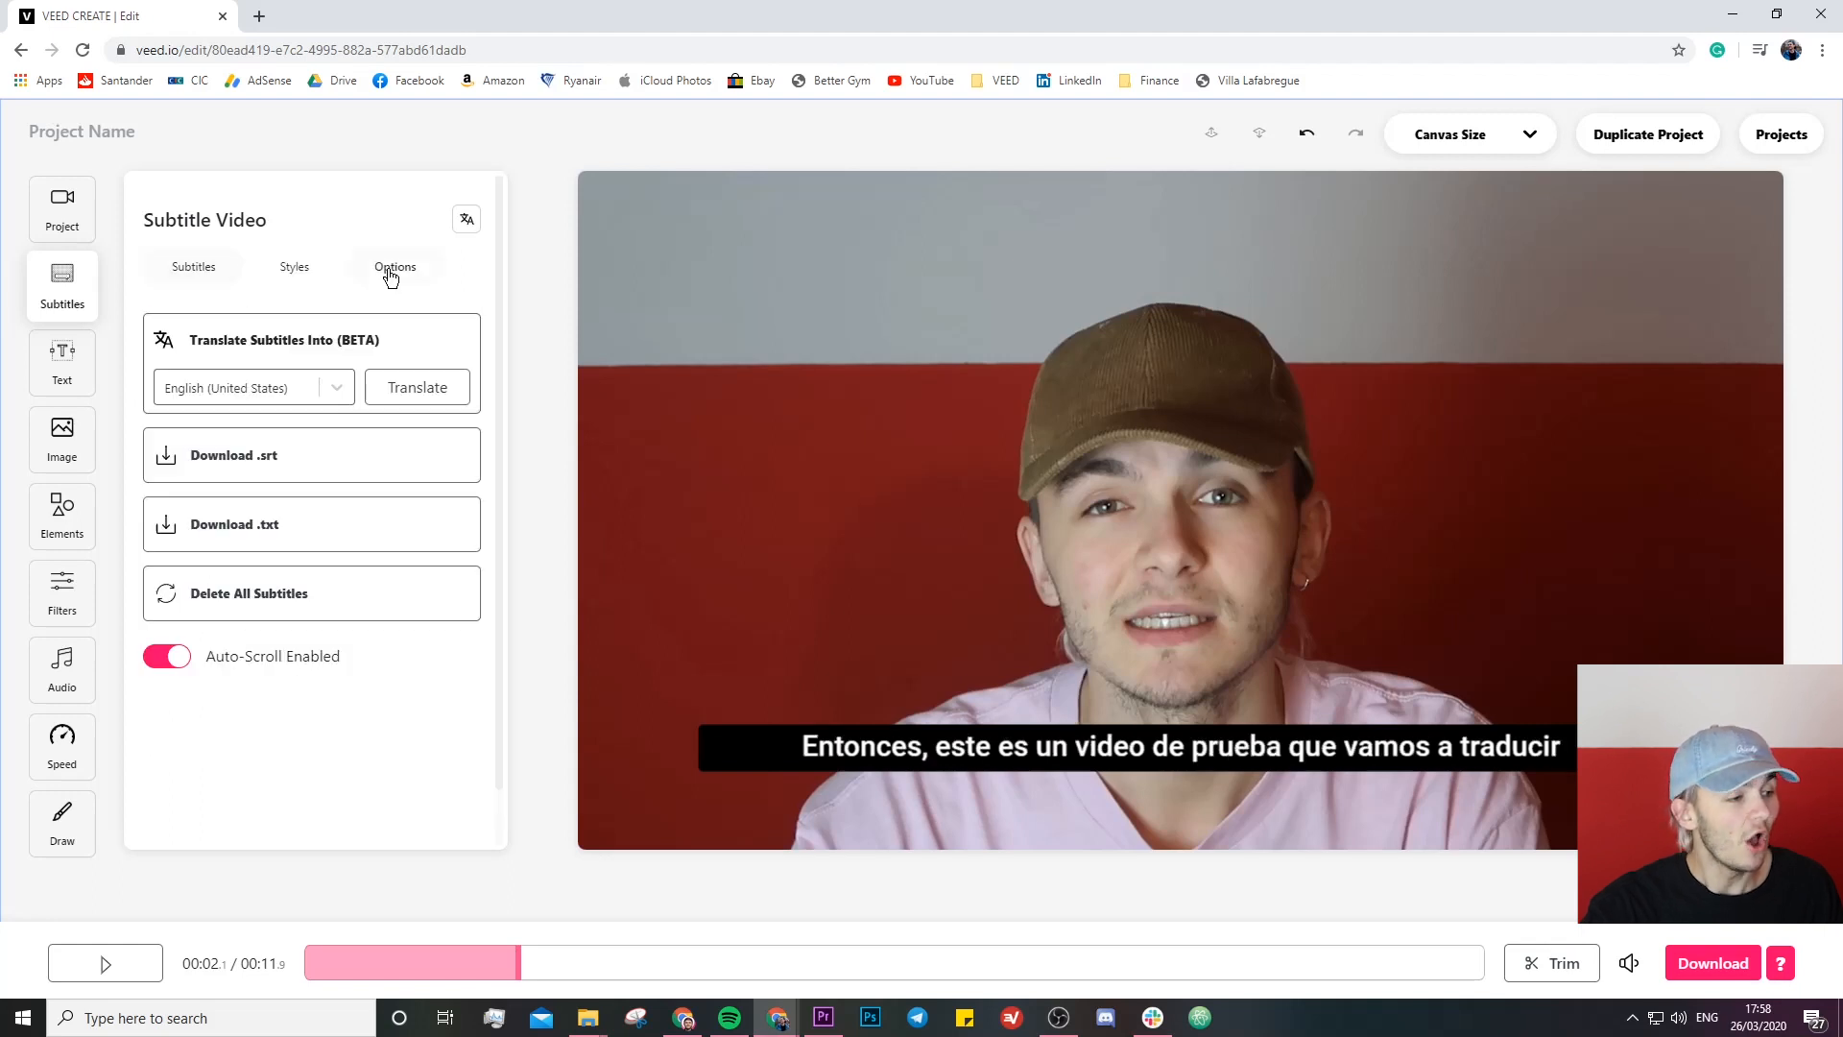
{"action": "left_click", "coordinate": [298, 457]}
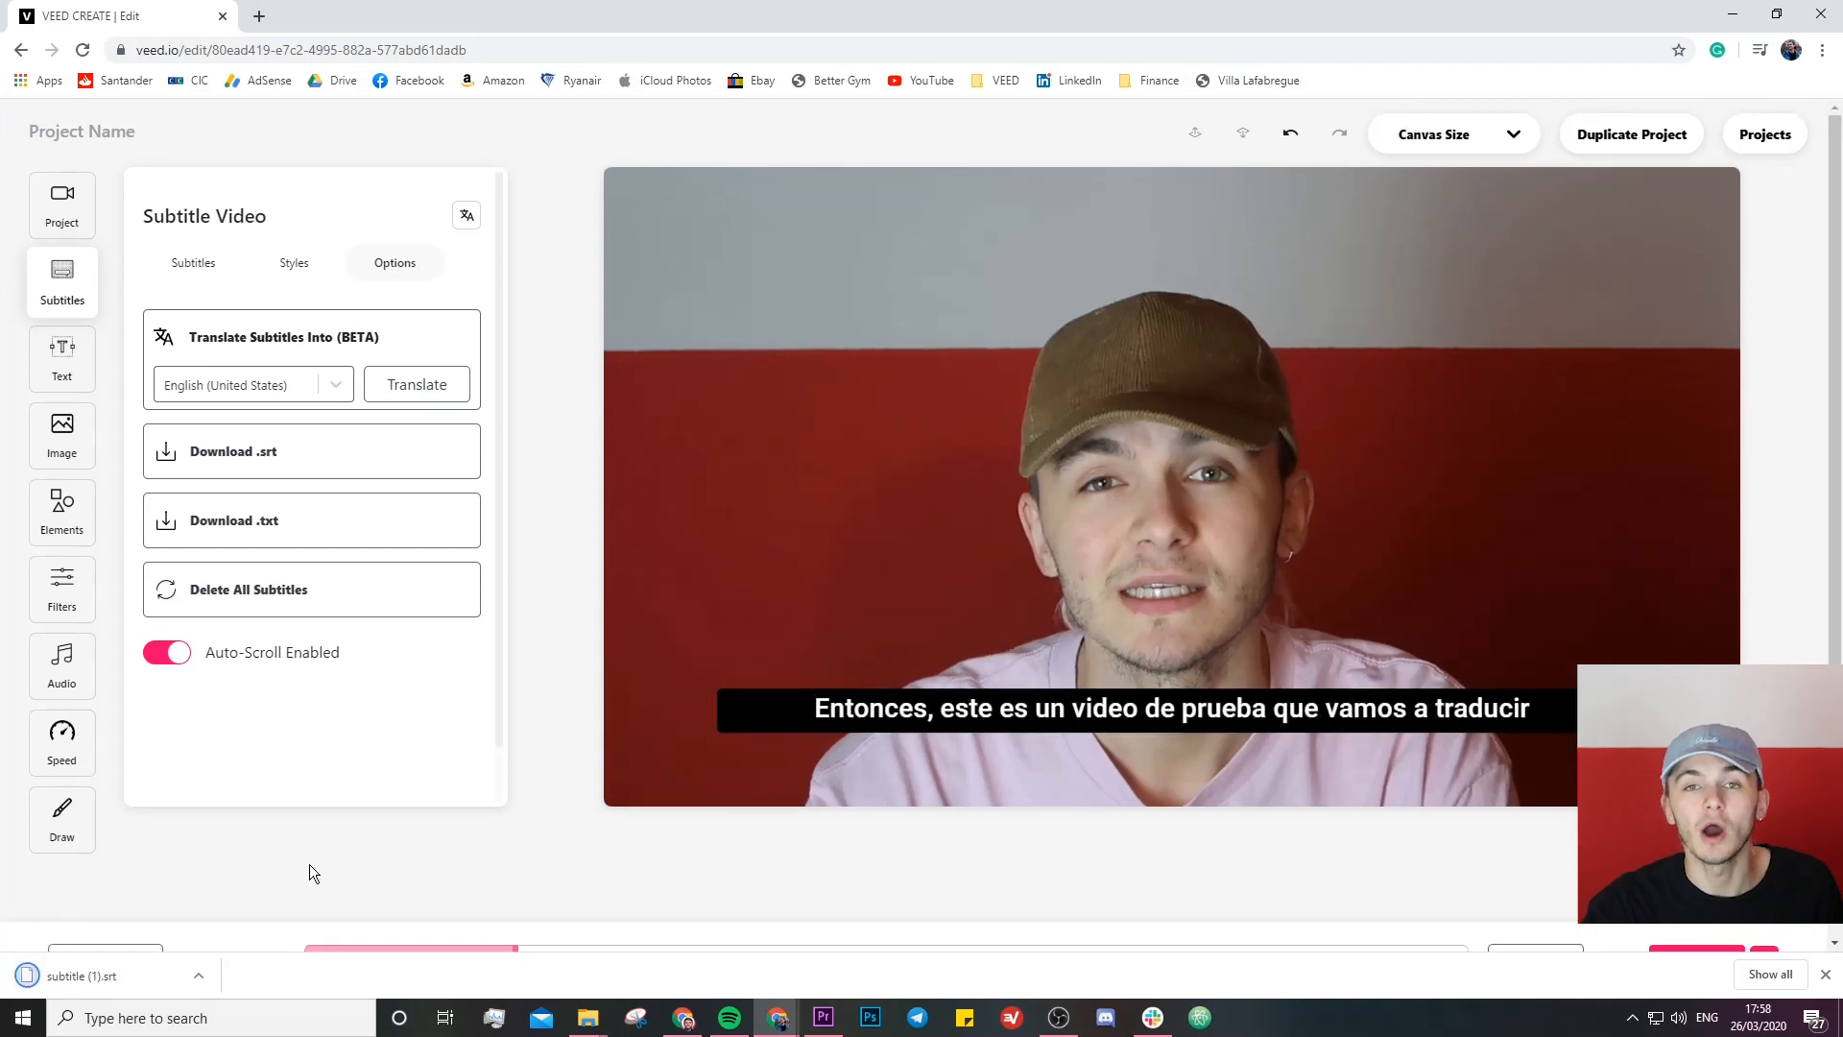
{"action": "left_click", "coordinate": [1824, 975]}
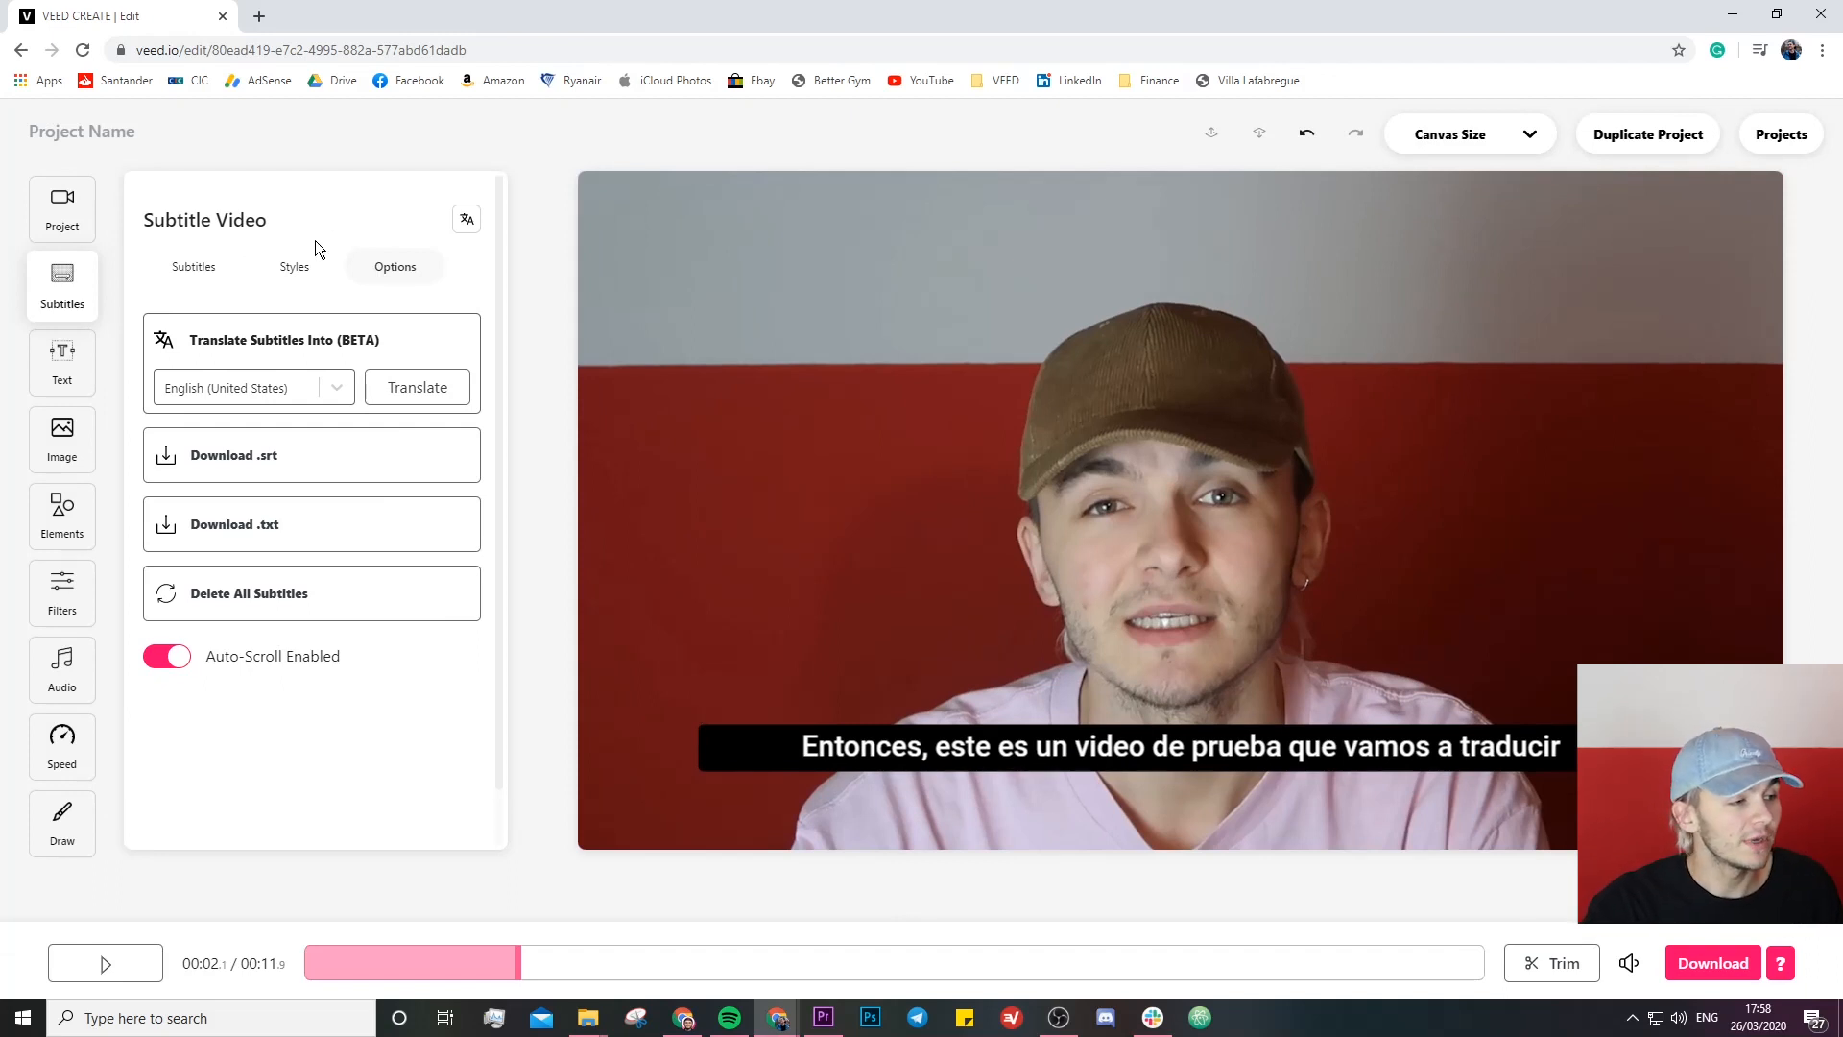
- Apply the Stylistic subtitle style with font size 36 and play the video briefly to preview the restyled Spanish subtitles
{"action": "left_click", "coordinate": [295, 268]}
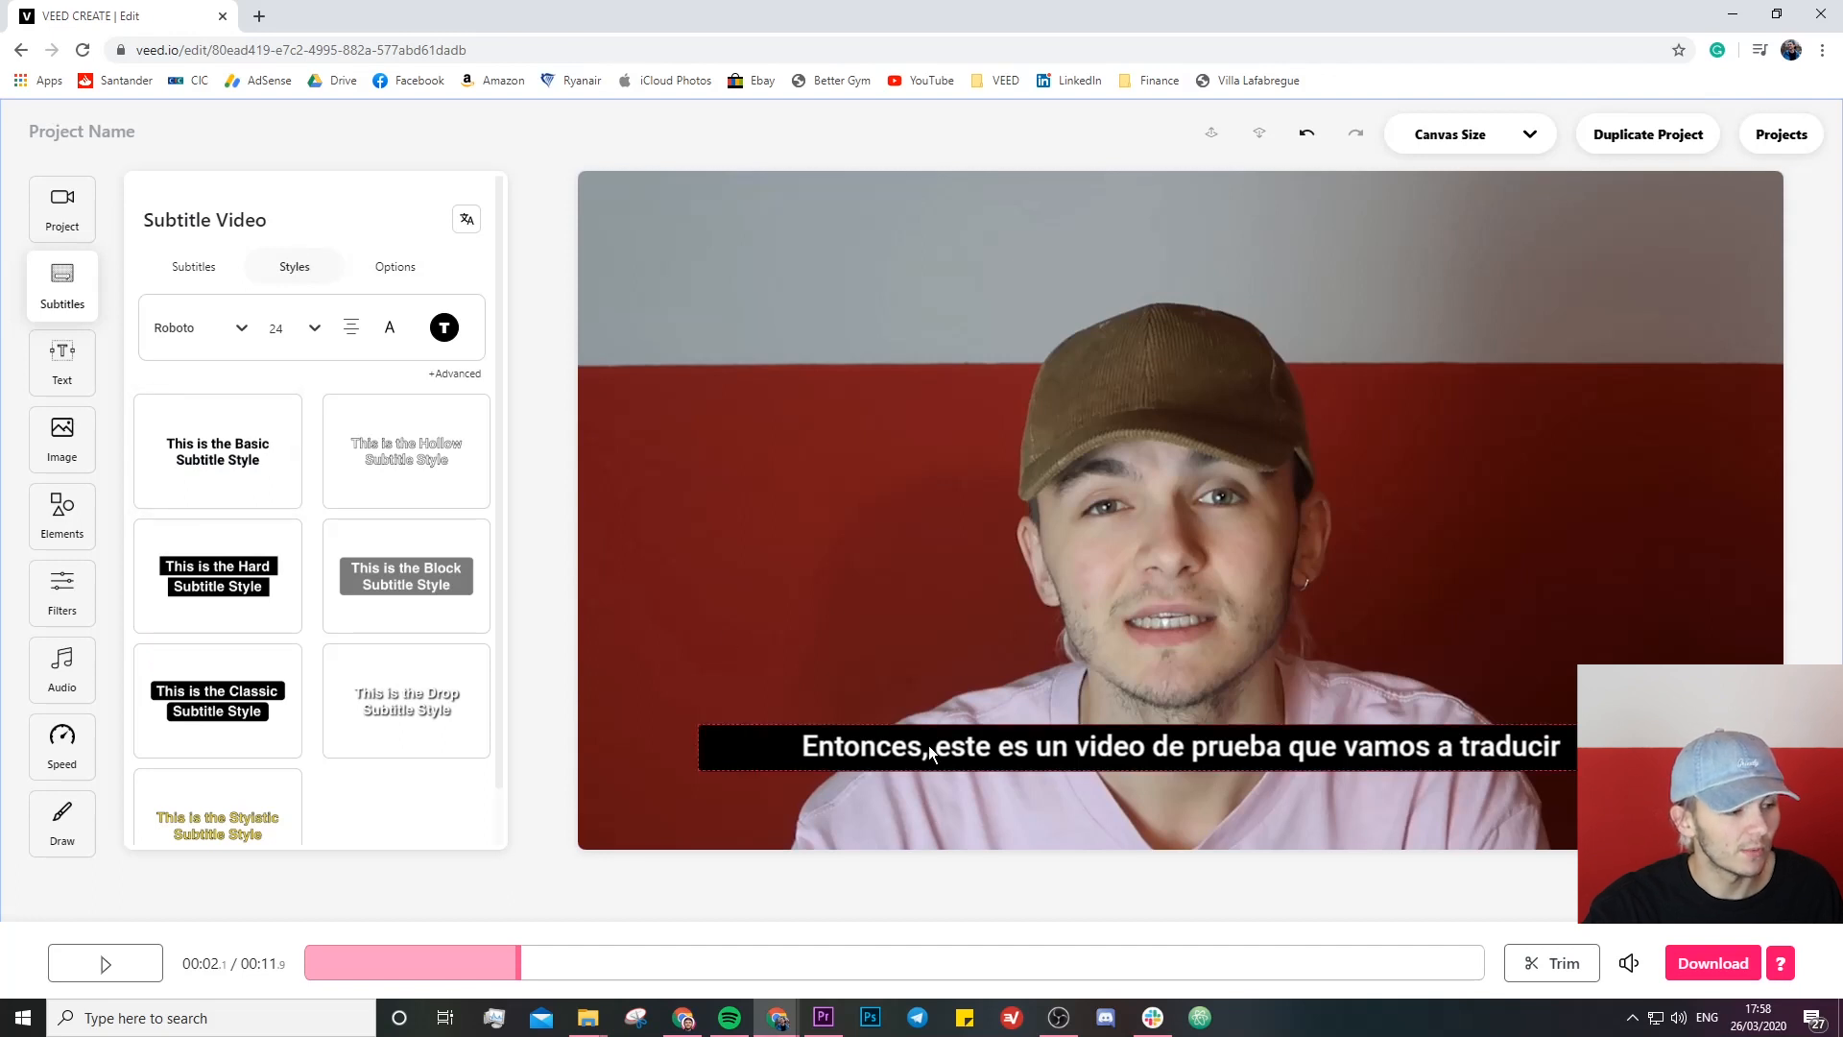
{"action": "left_click", "coordinate": [258, 806]}
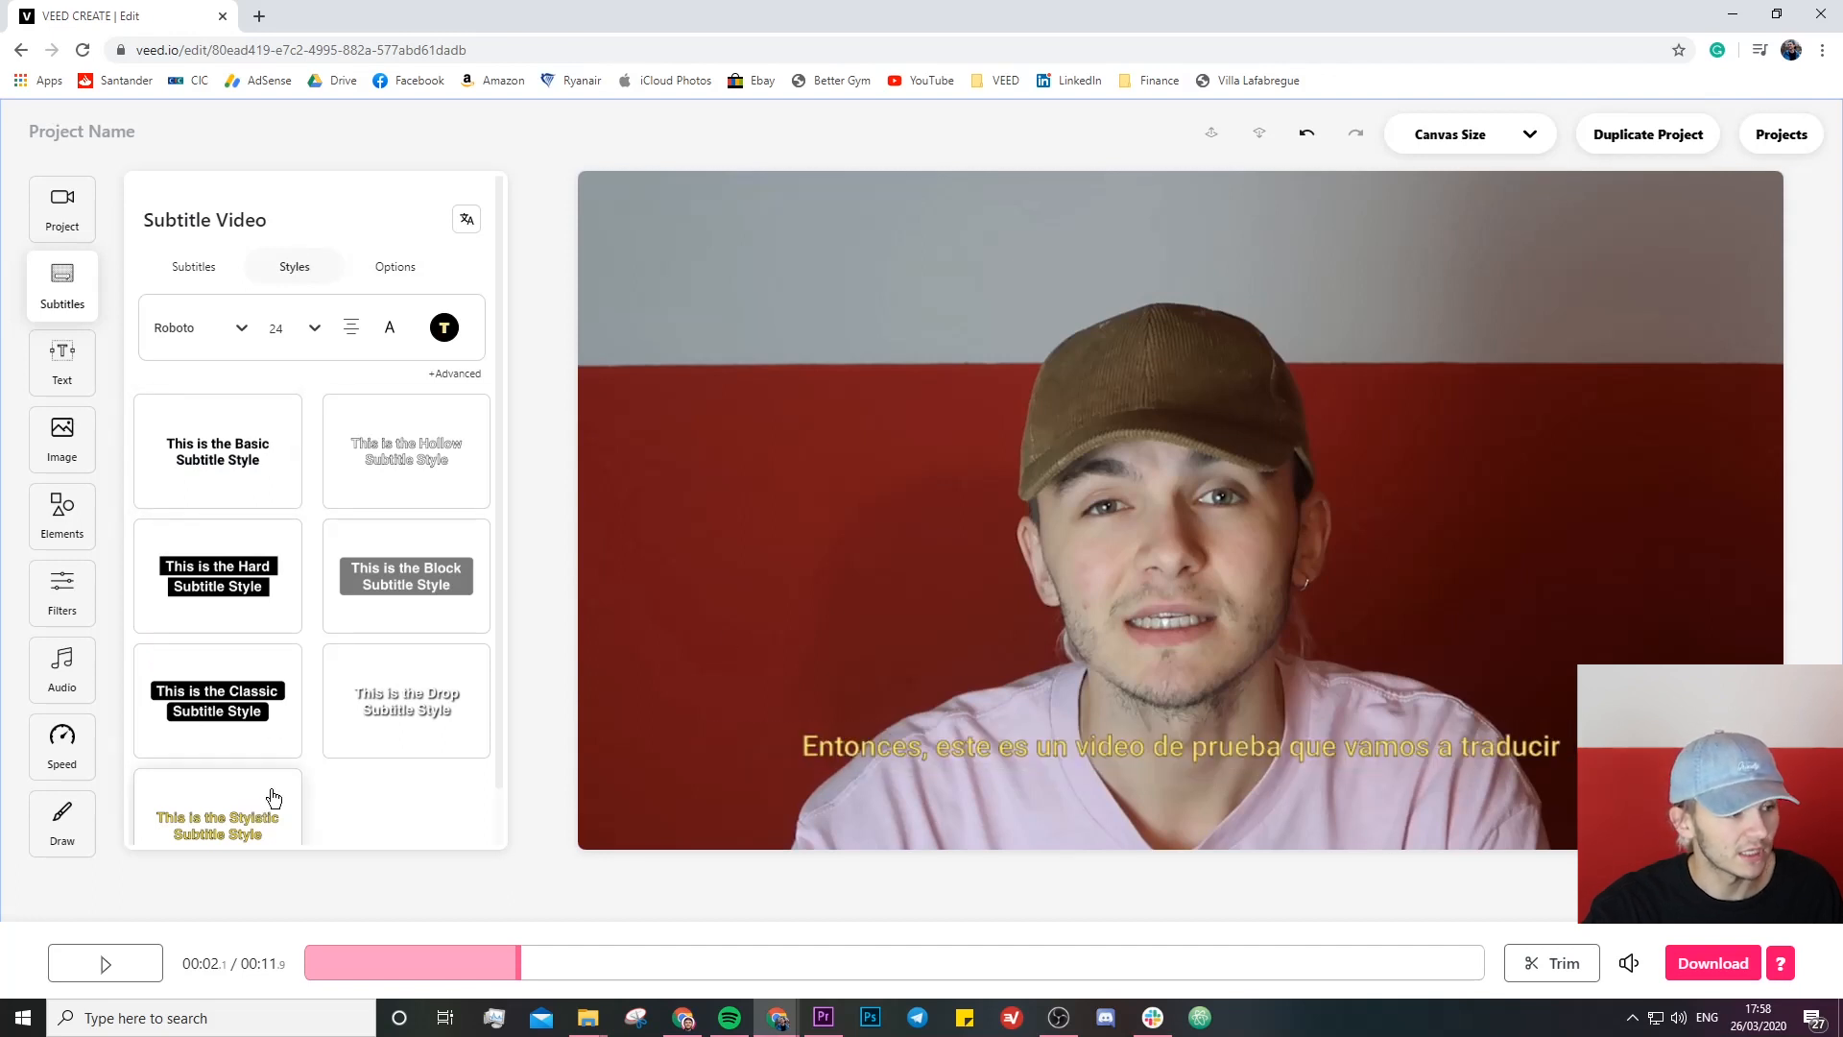
{"action": "left_click", "coordinate": [305, 328]}
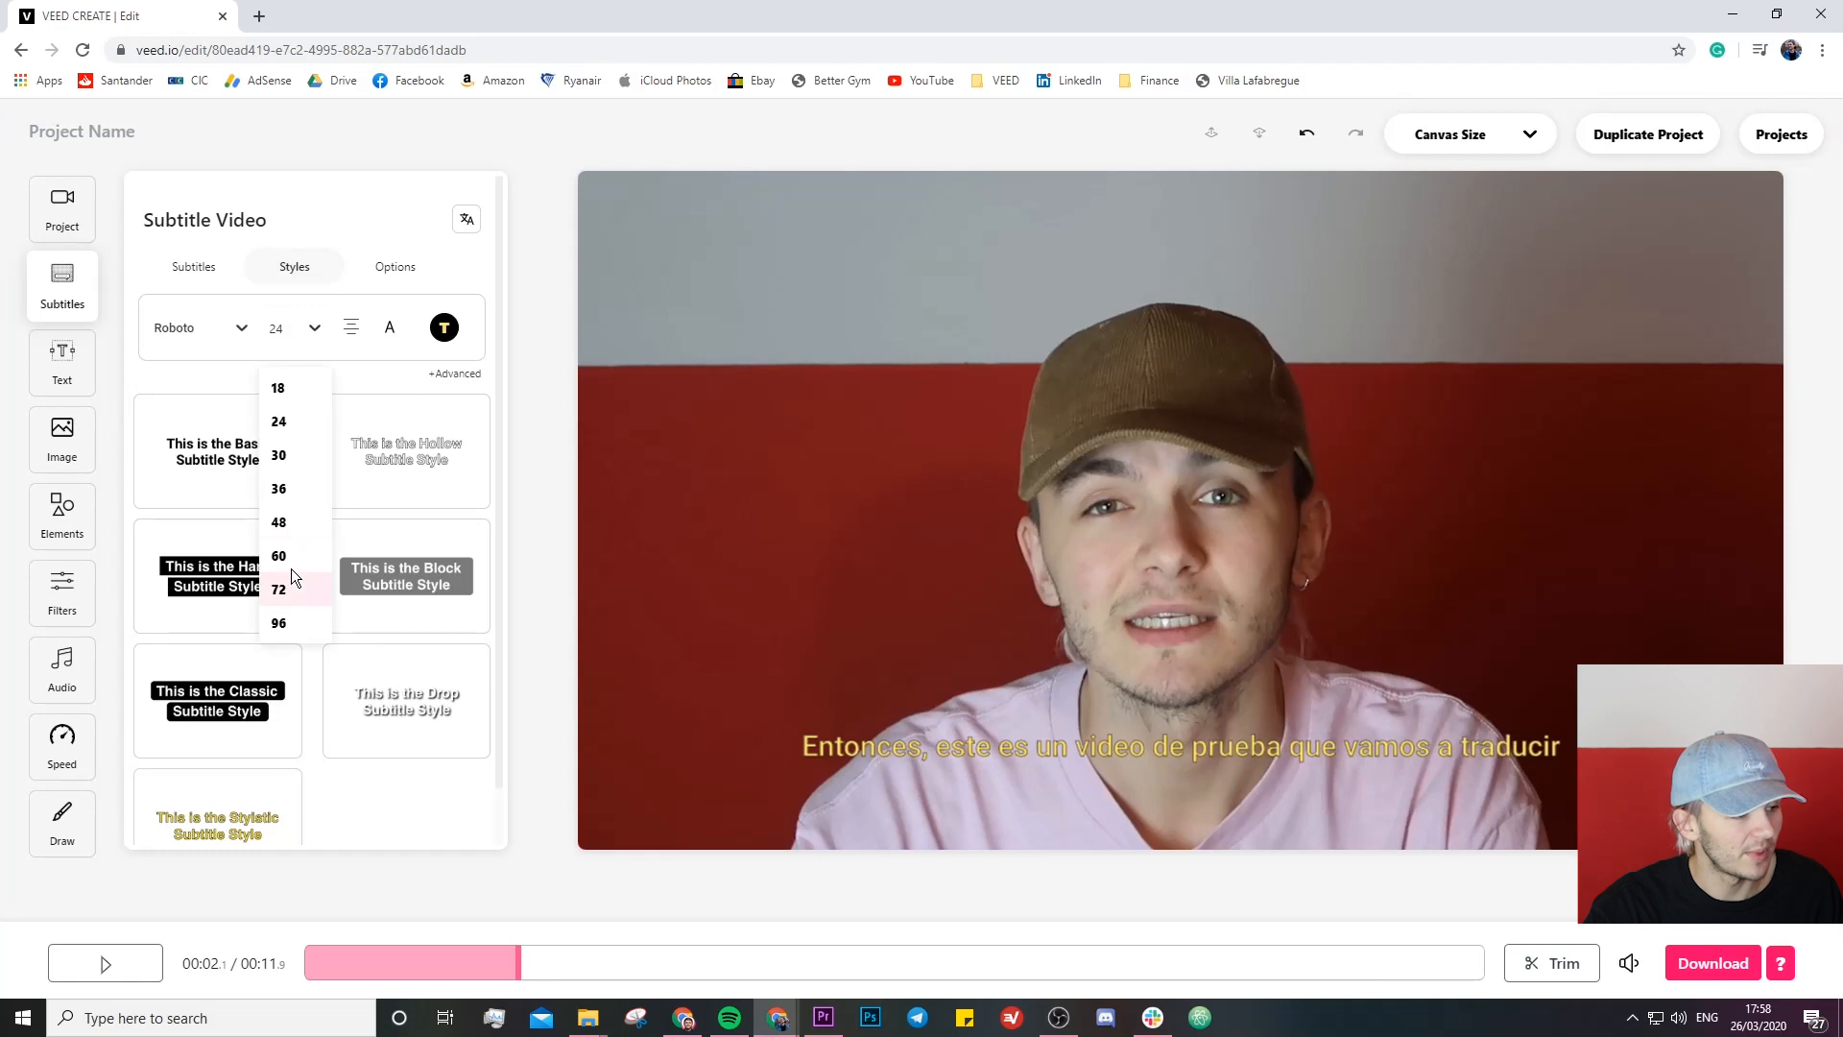
{"action": "left_click", "coordinate": [286, 522]}
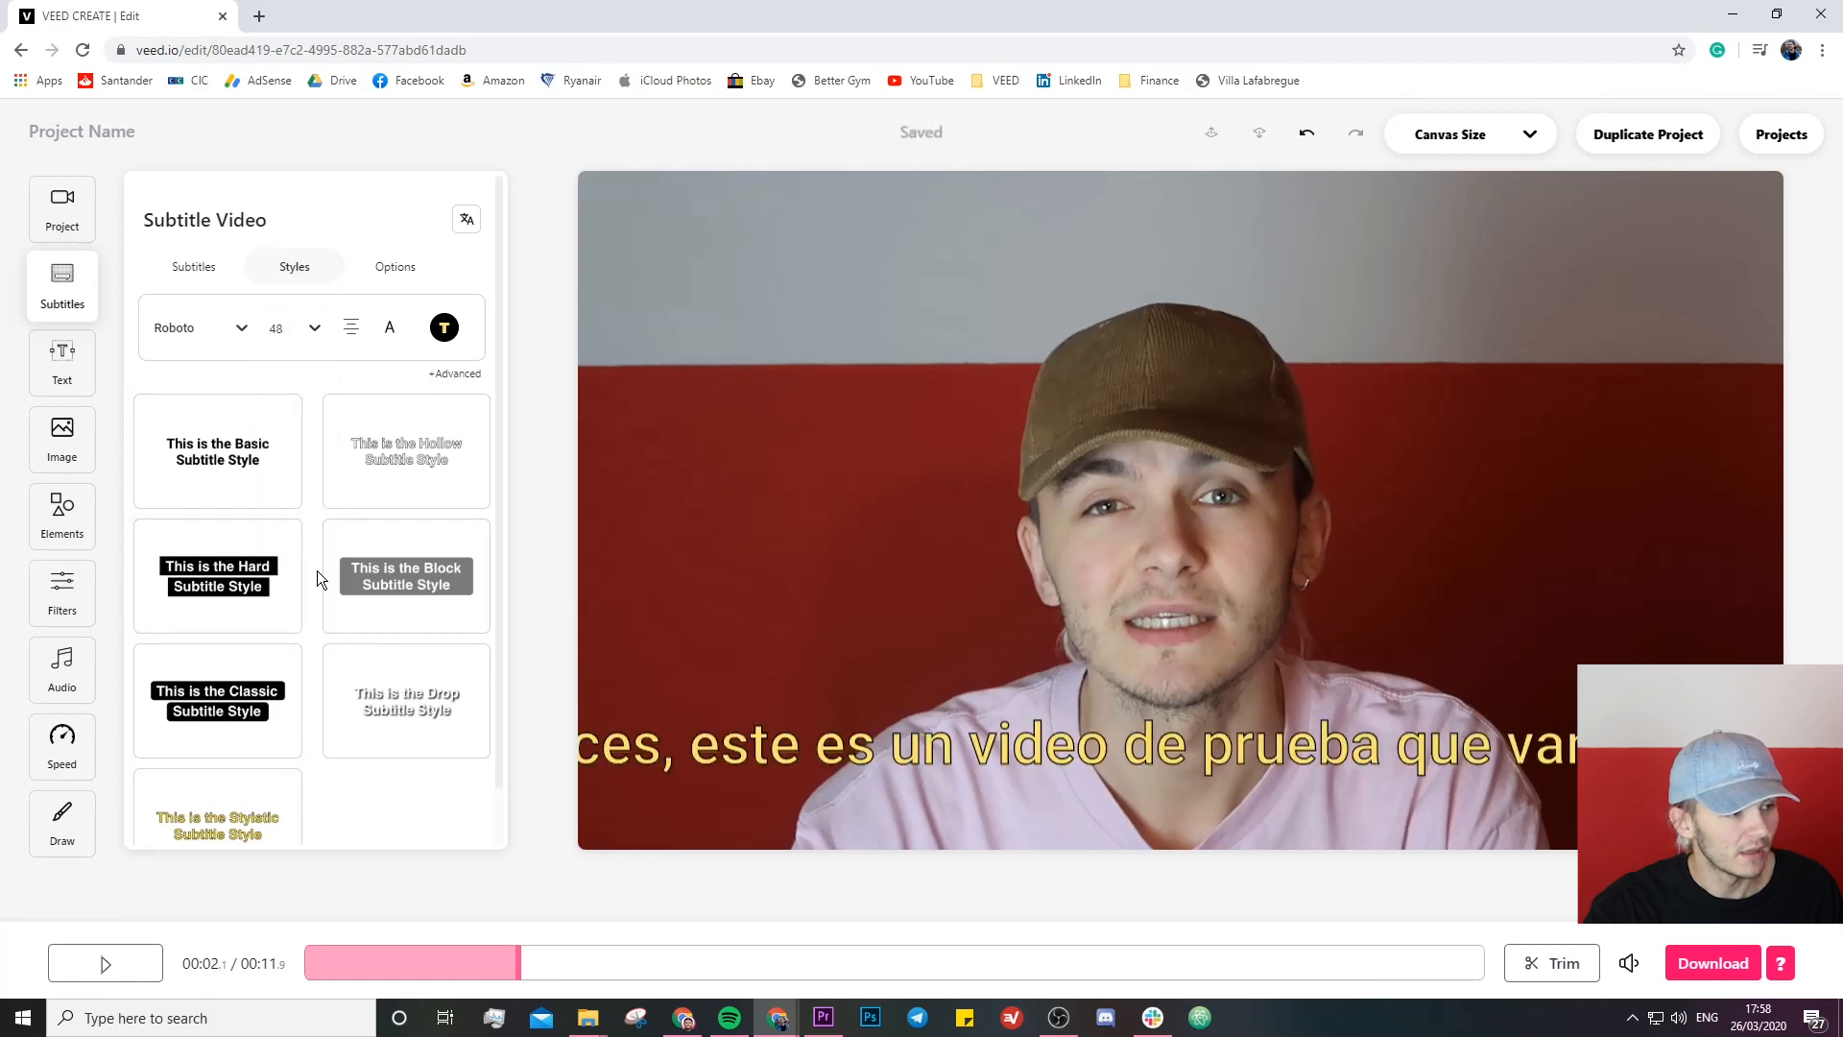
{"action": "left_click", "coordinate": [300, 329]}
{"action": "left_click", "coordinate": [286, 488]}
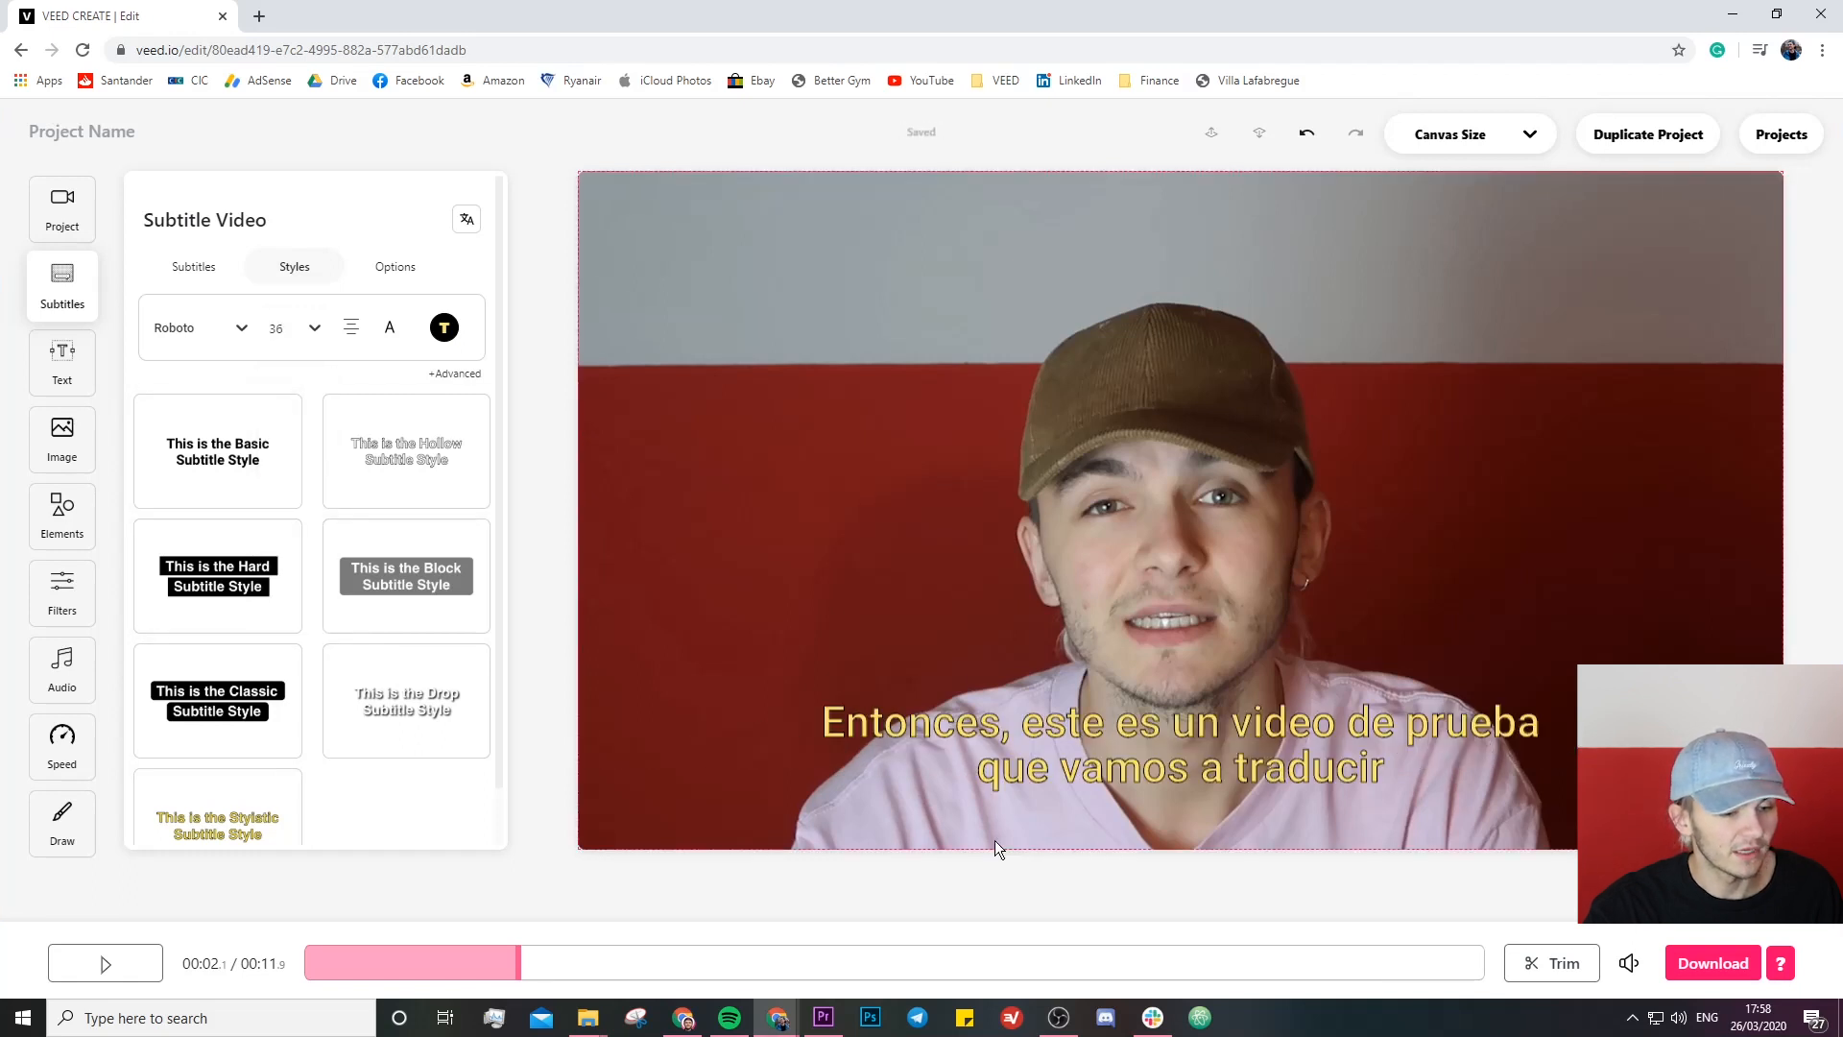
{"action": "left_click", "coordinate": [132, 963]}
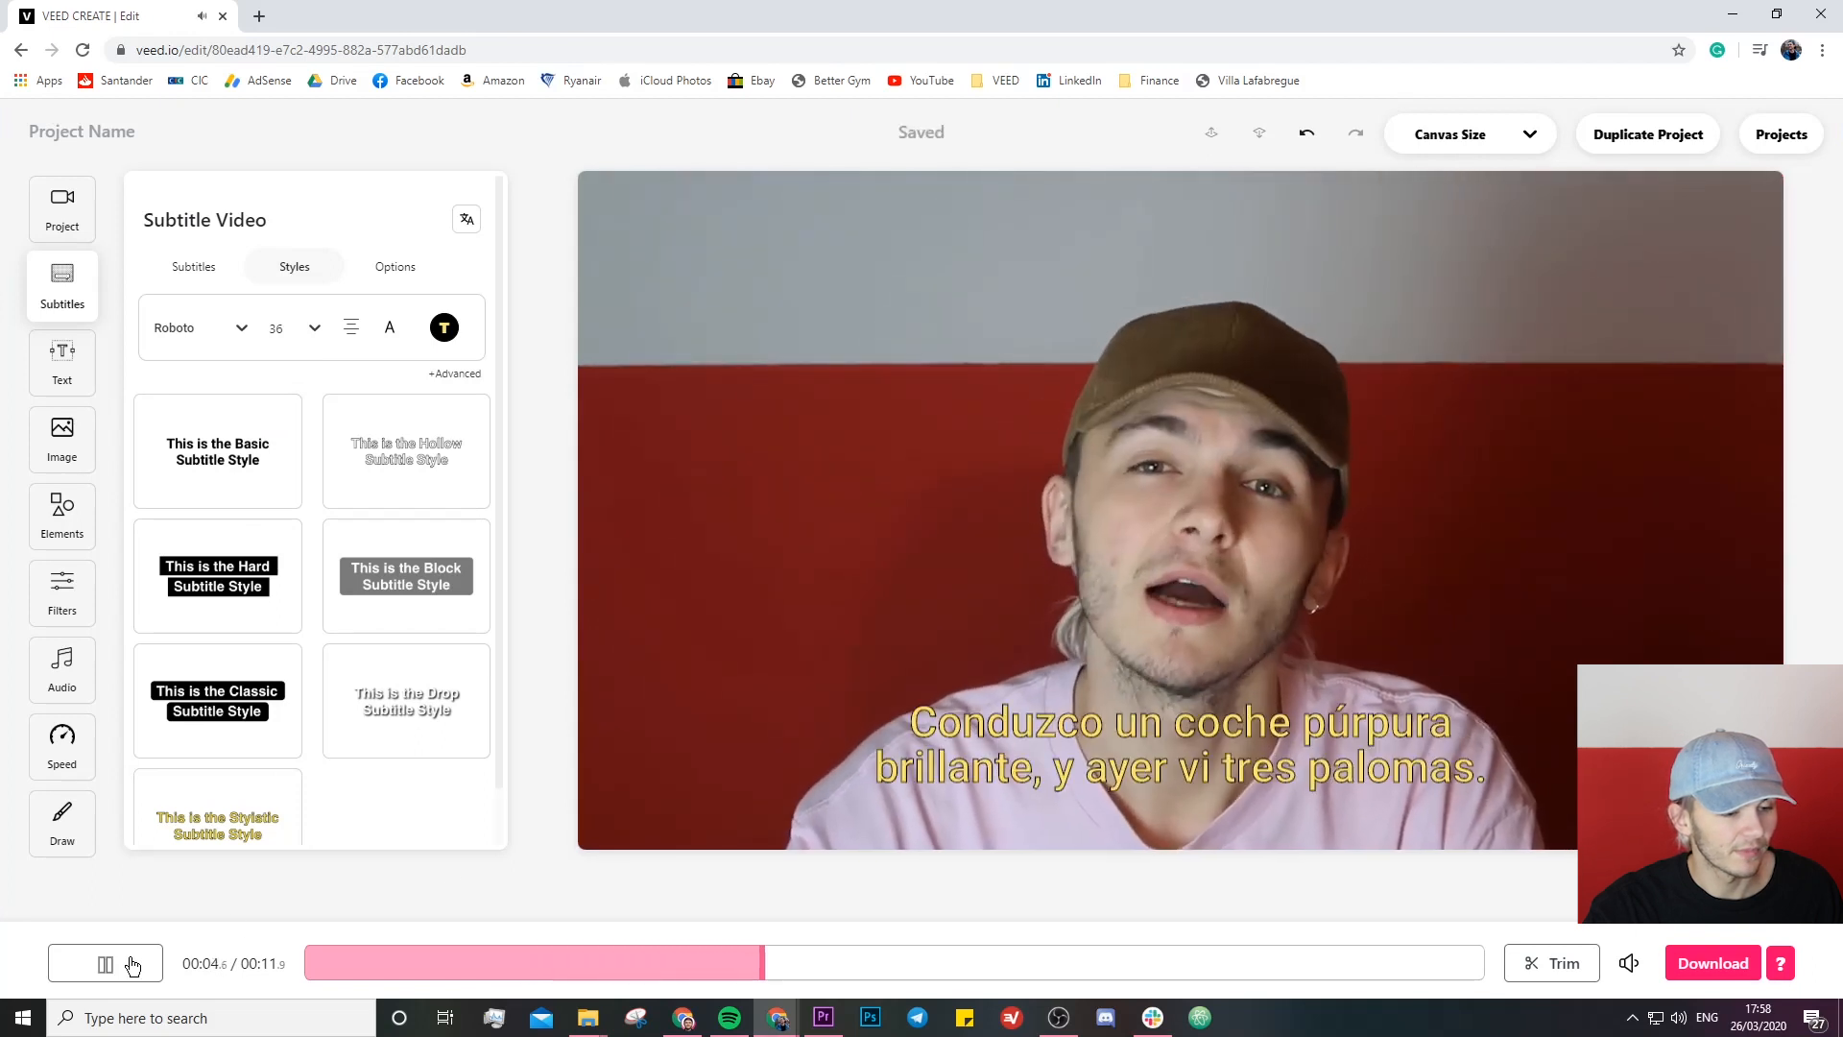
{"action": "left_click", "coordinate": [810, 770]}
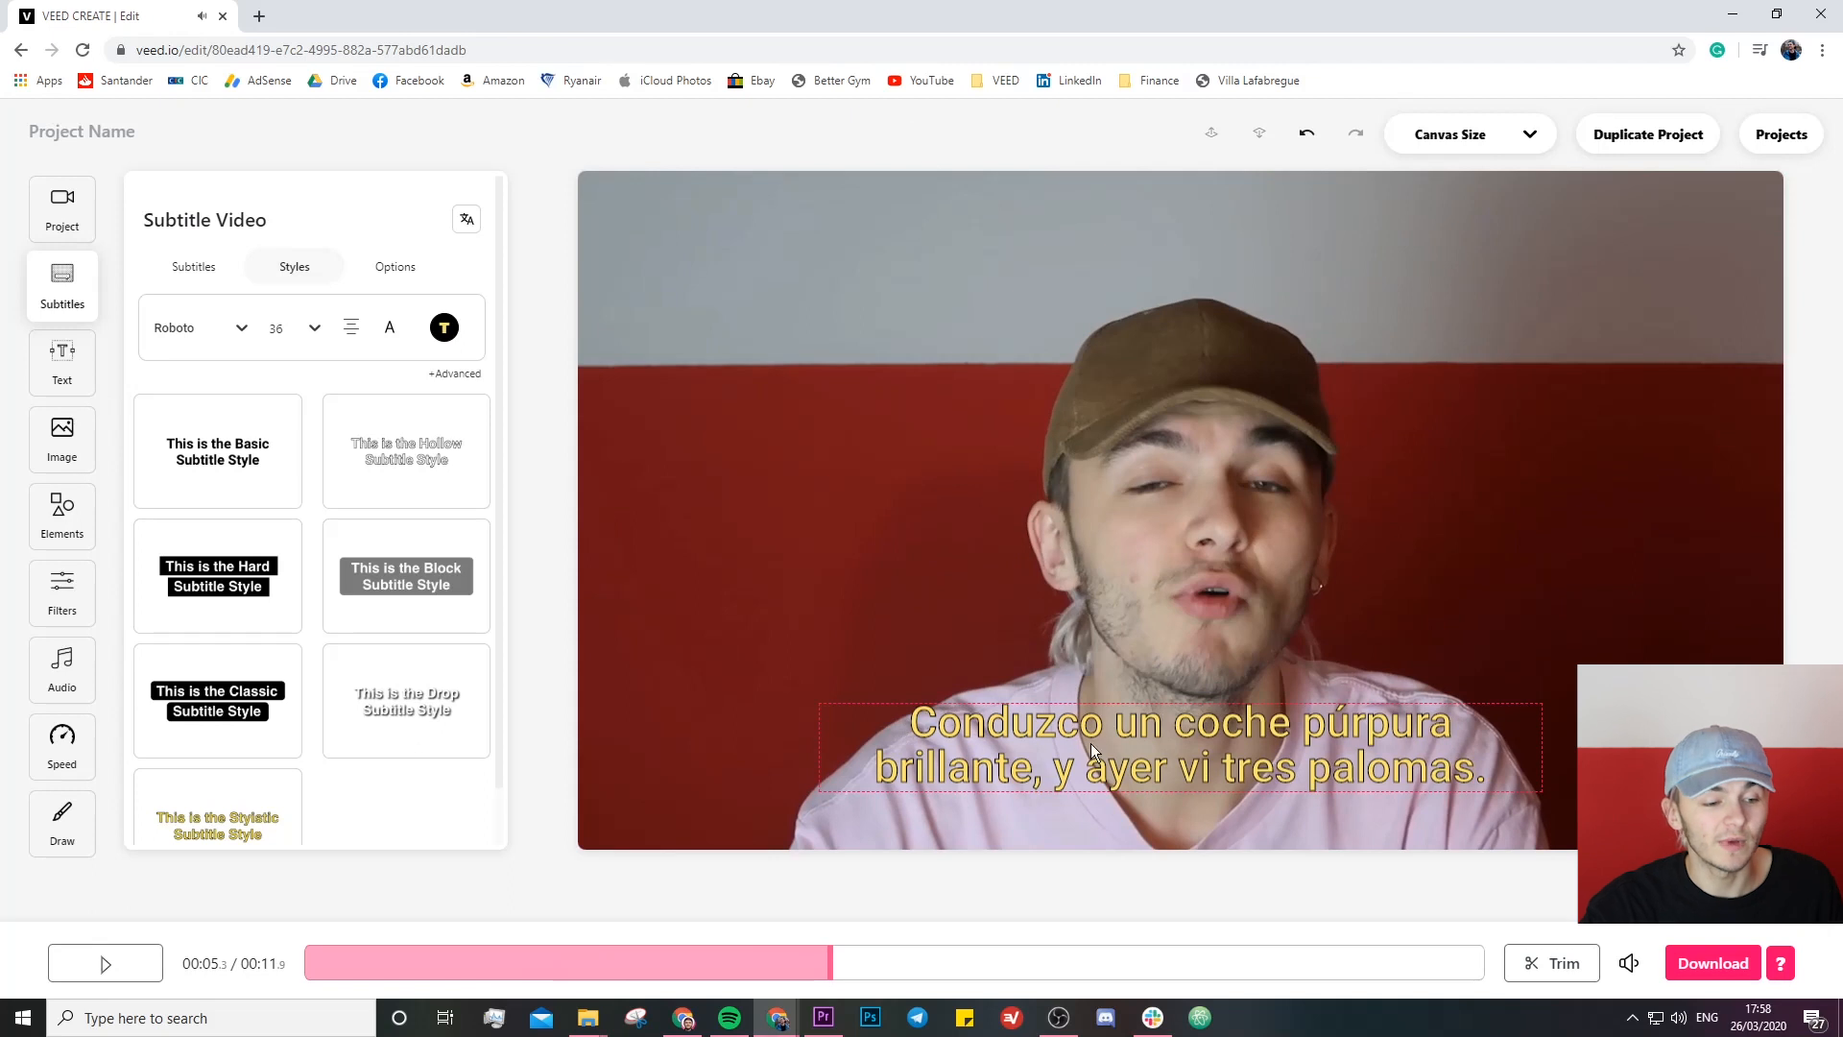
- Switch to the French subtitle track and start rendering the video for download with those subtitles
{"action": "left_click", "coordinate": [468, 219]}
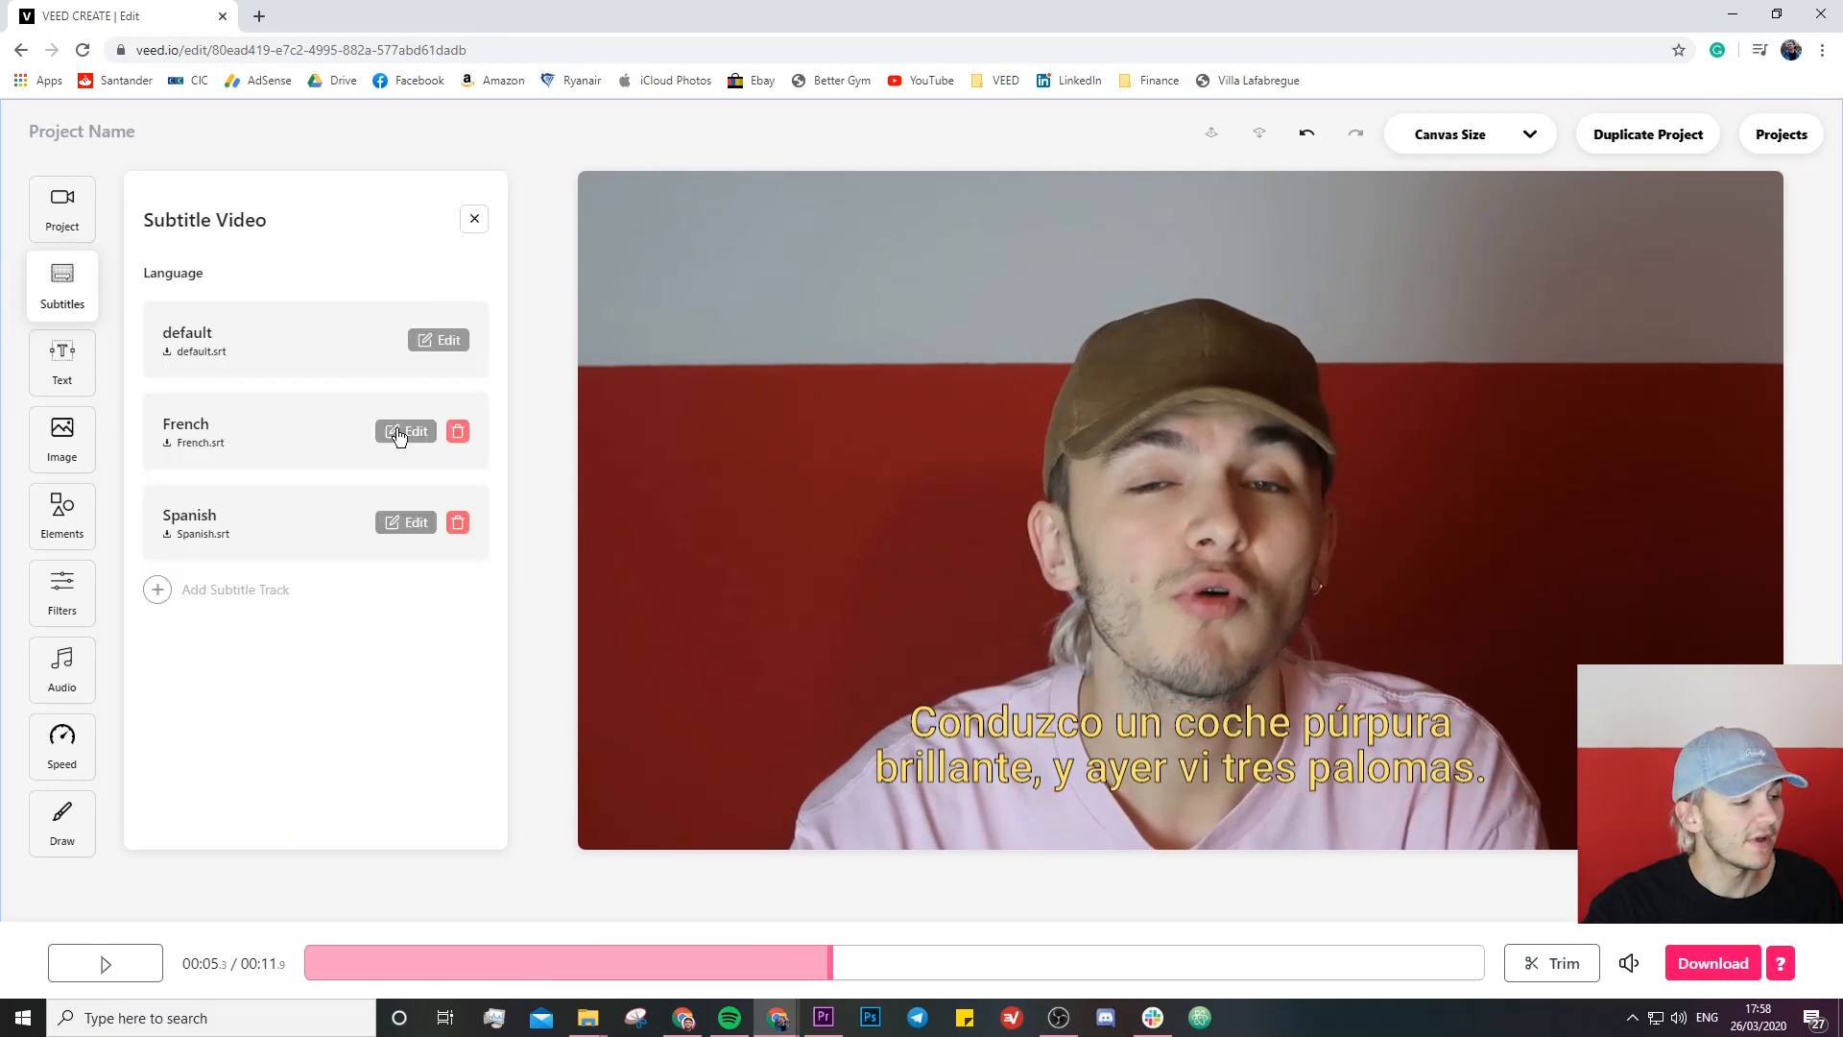
{"action": "left_click", "coordinate": [400, 433]}
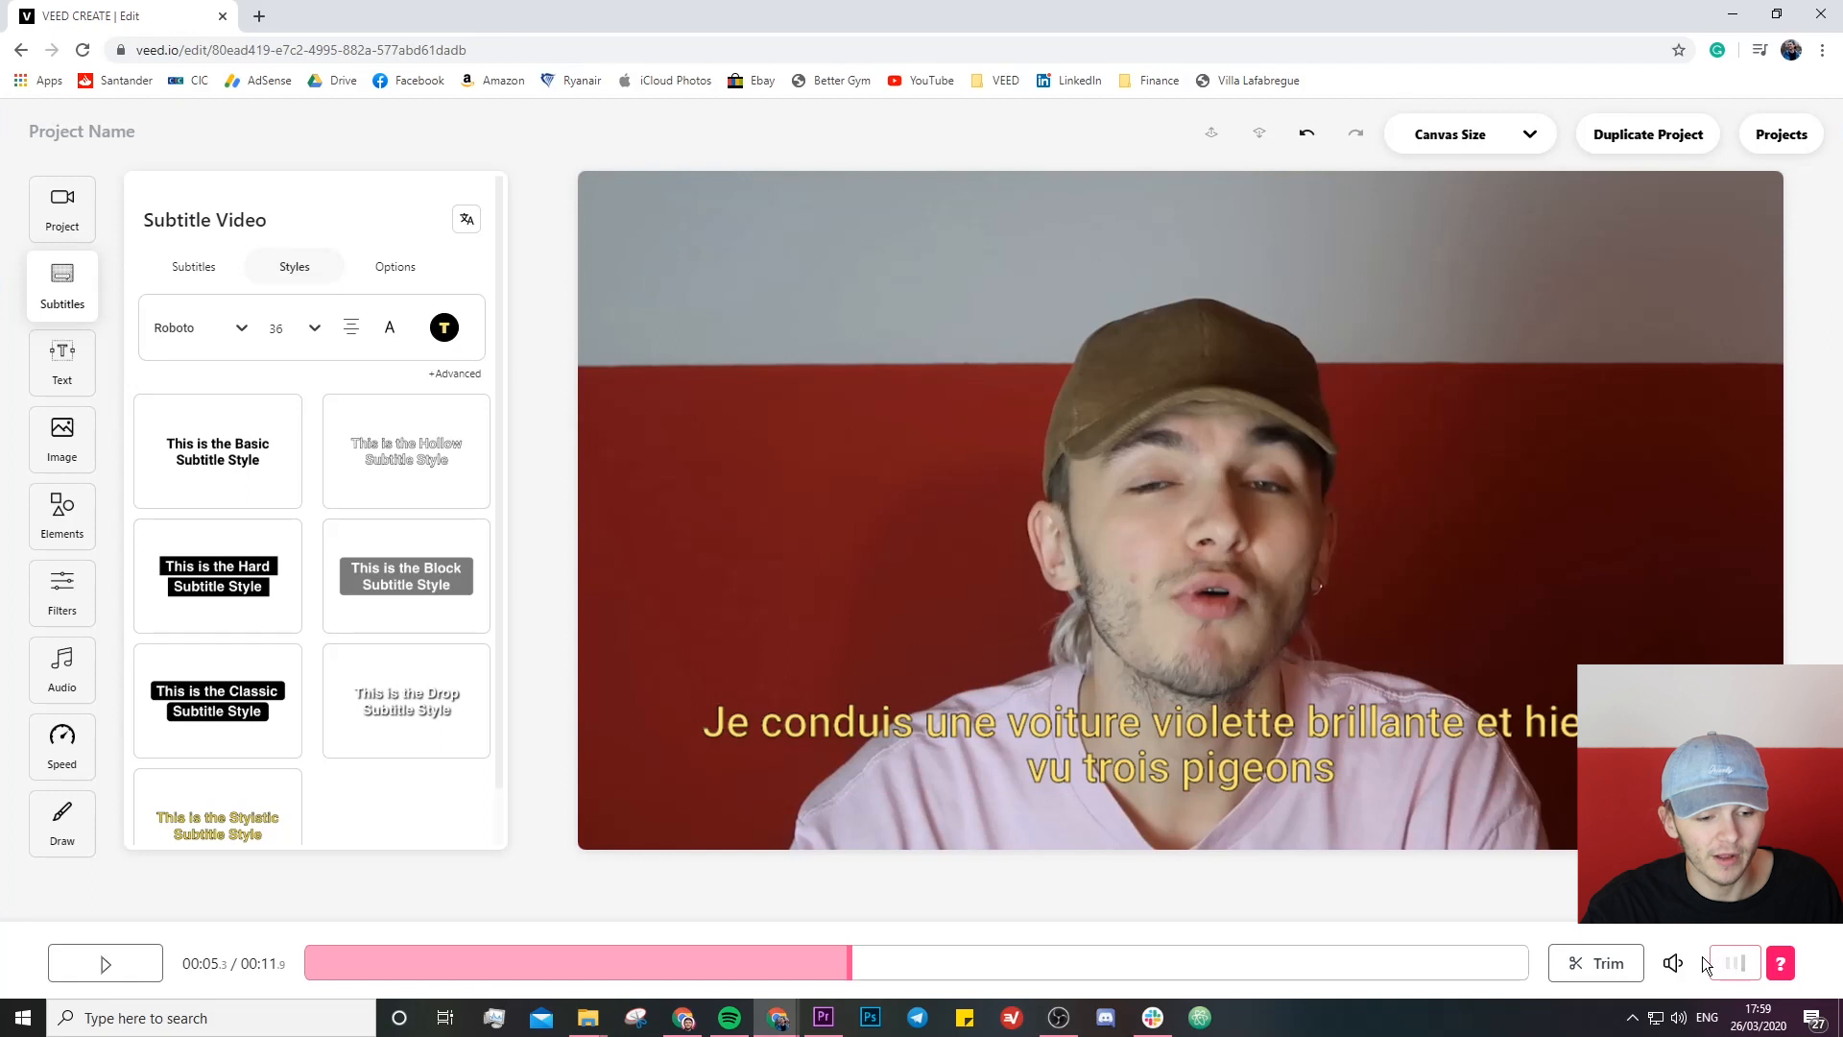
{"action": "left_click", "coordinate": [1716, 964]}
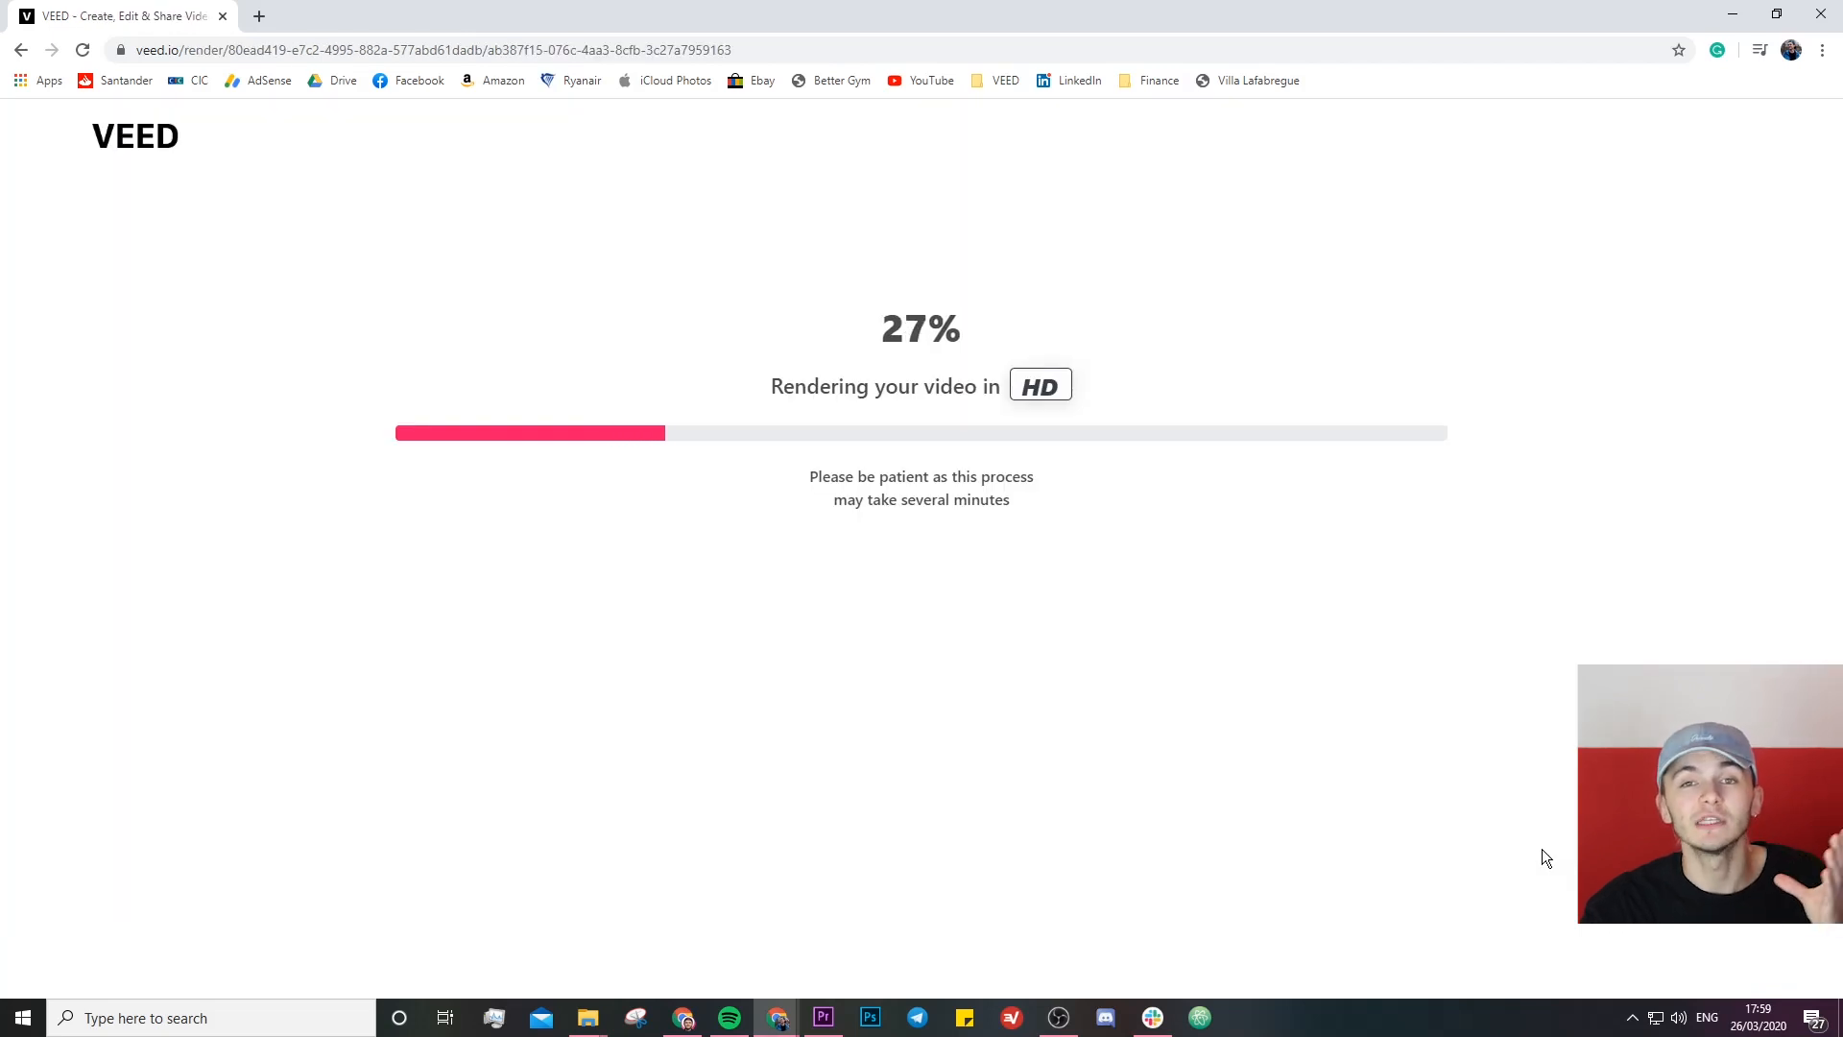